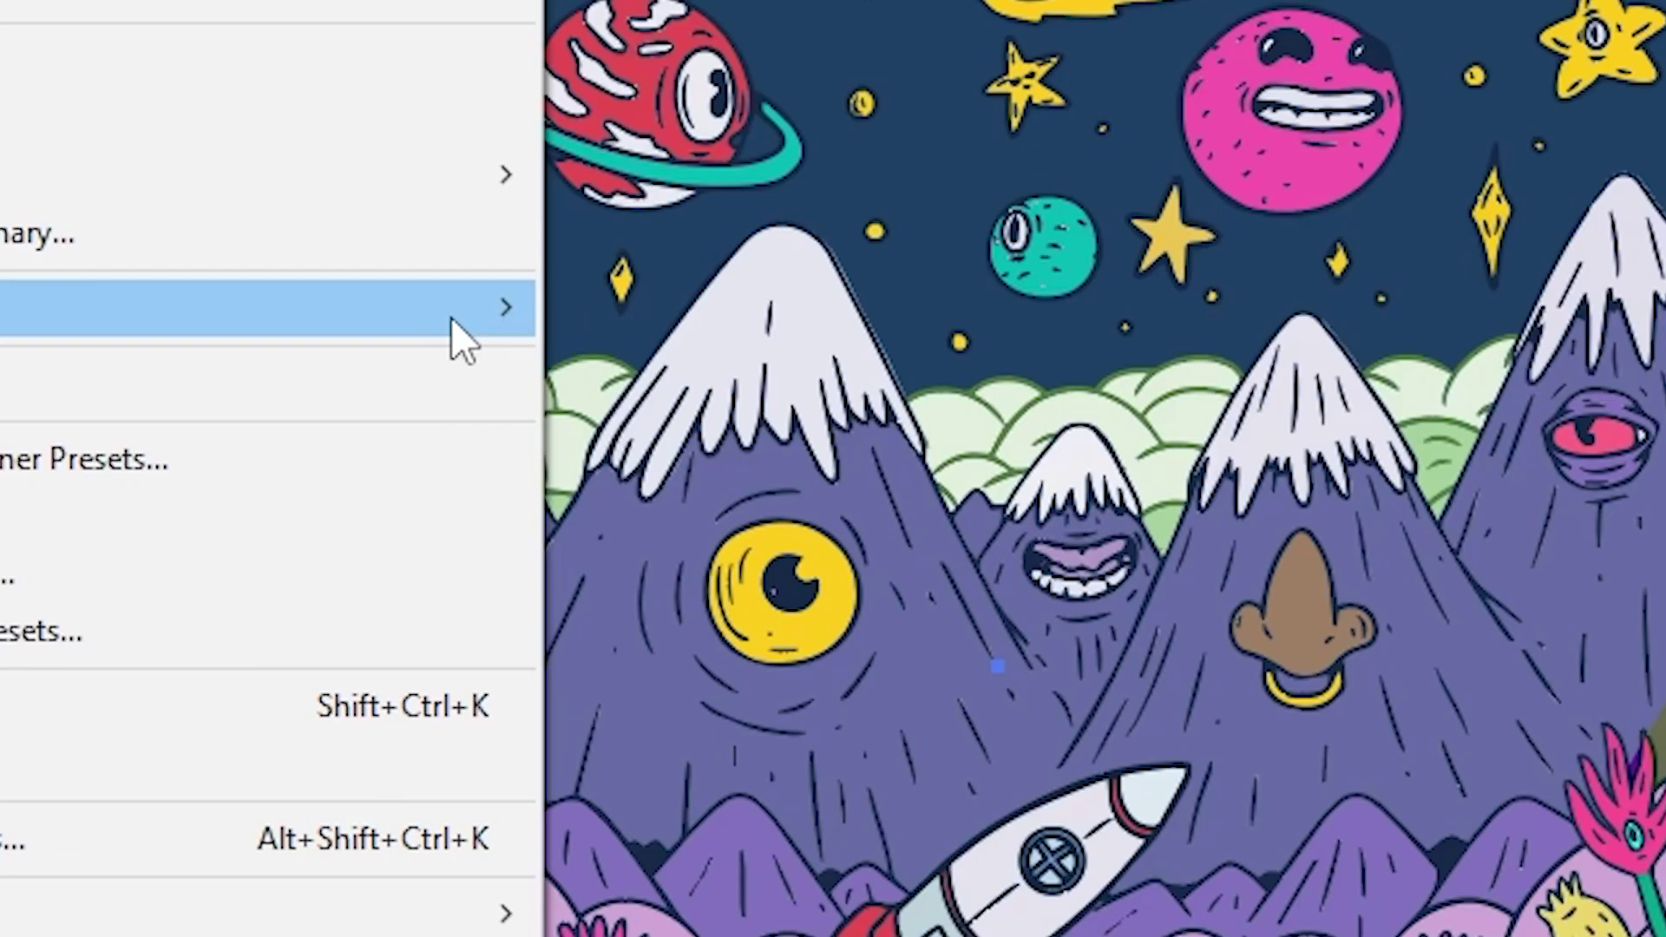
- Show the Edit Colors options for the space illustration, then start a lasso on the Photoshop lawn
{"action": "mouse_move", "coordinate": [451, 312]}
{"action": "mouse_move", "coordinate": [982, 721]}
{"action": "left_mouse_down"}
{"action": "mouse_move", "coordinate": [932, 787]}
{"action": "mouse_move", "coordinate": [949, 796]}
{"action": "mouse_move", "coordinate": [1034, 794]}
{"action": "mouse_move", "coordinate": [1095, 759]}
{"action": "left_mouse_up"}
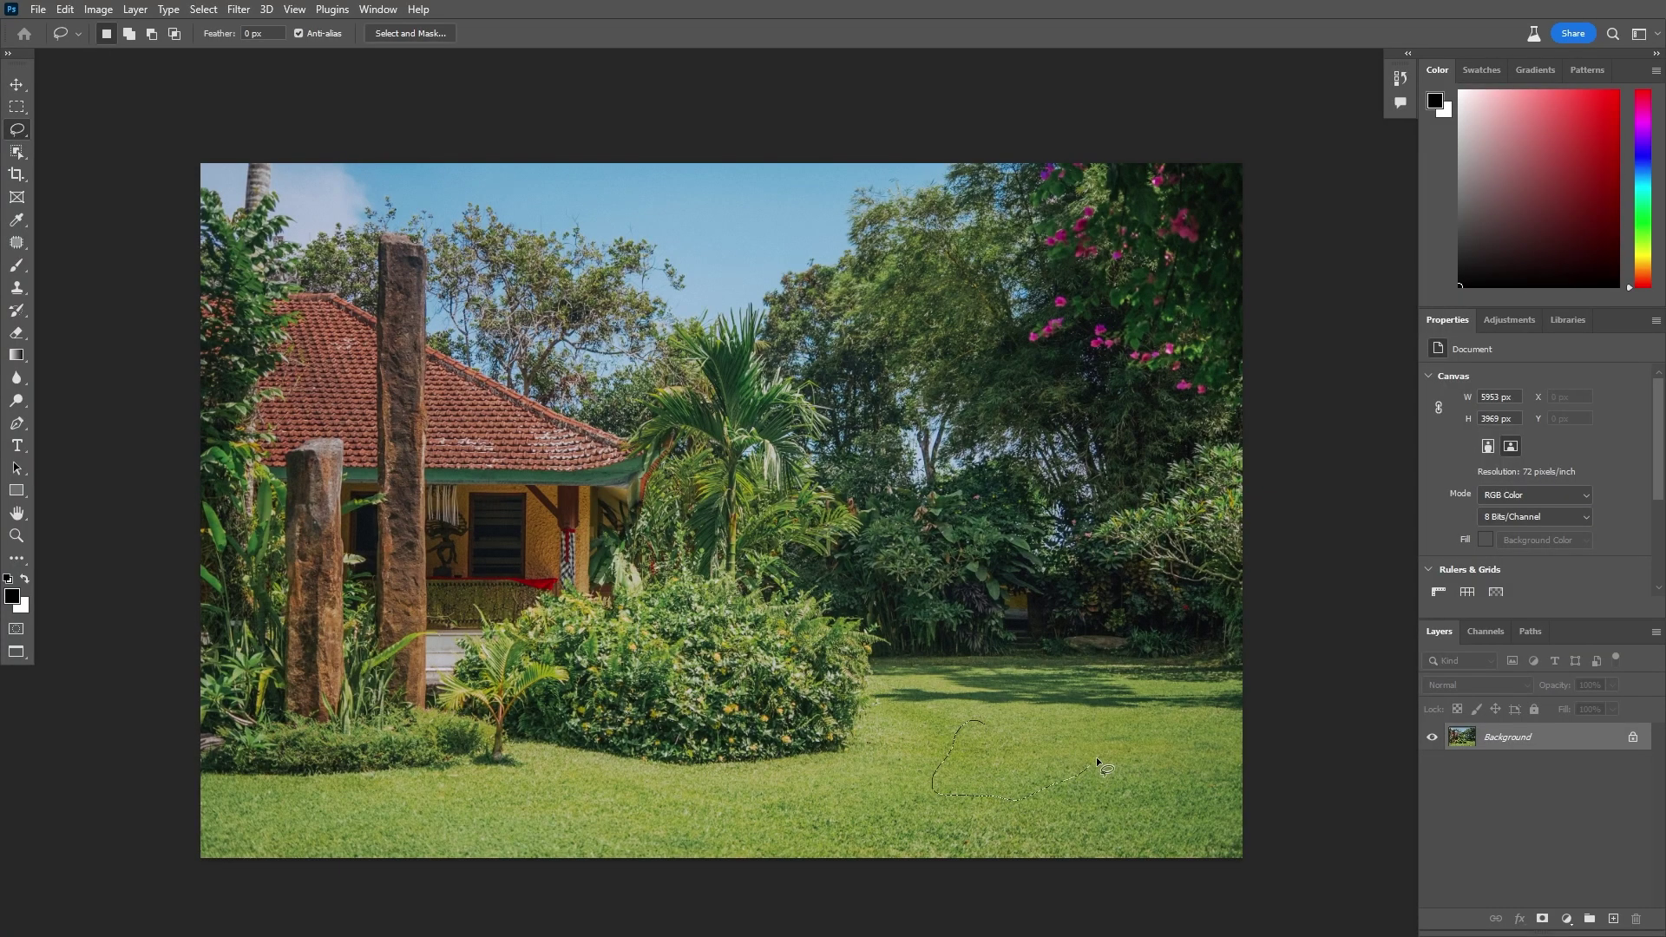
- Lasso a patch of lawn and generate 'dog laying on the grass' with Generative Fill
{"action": "left_click_drag", "start_coordinate": [980, 723], "coordinate": [982, 721]}
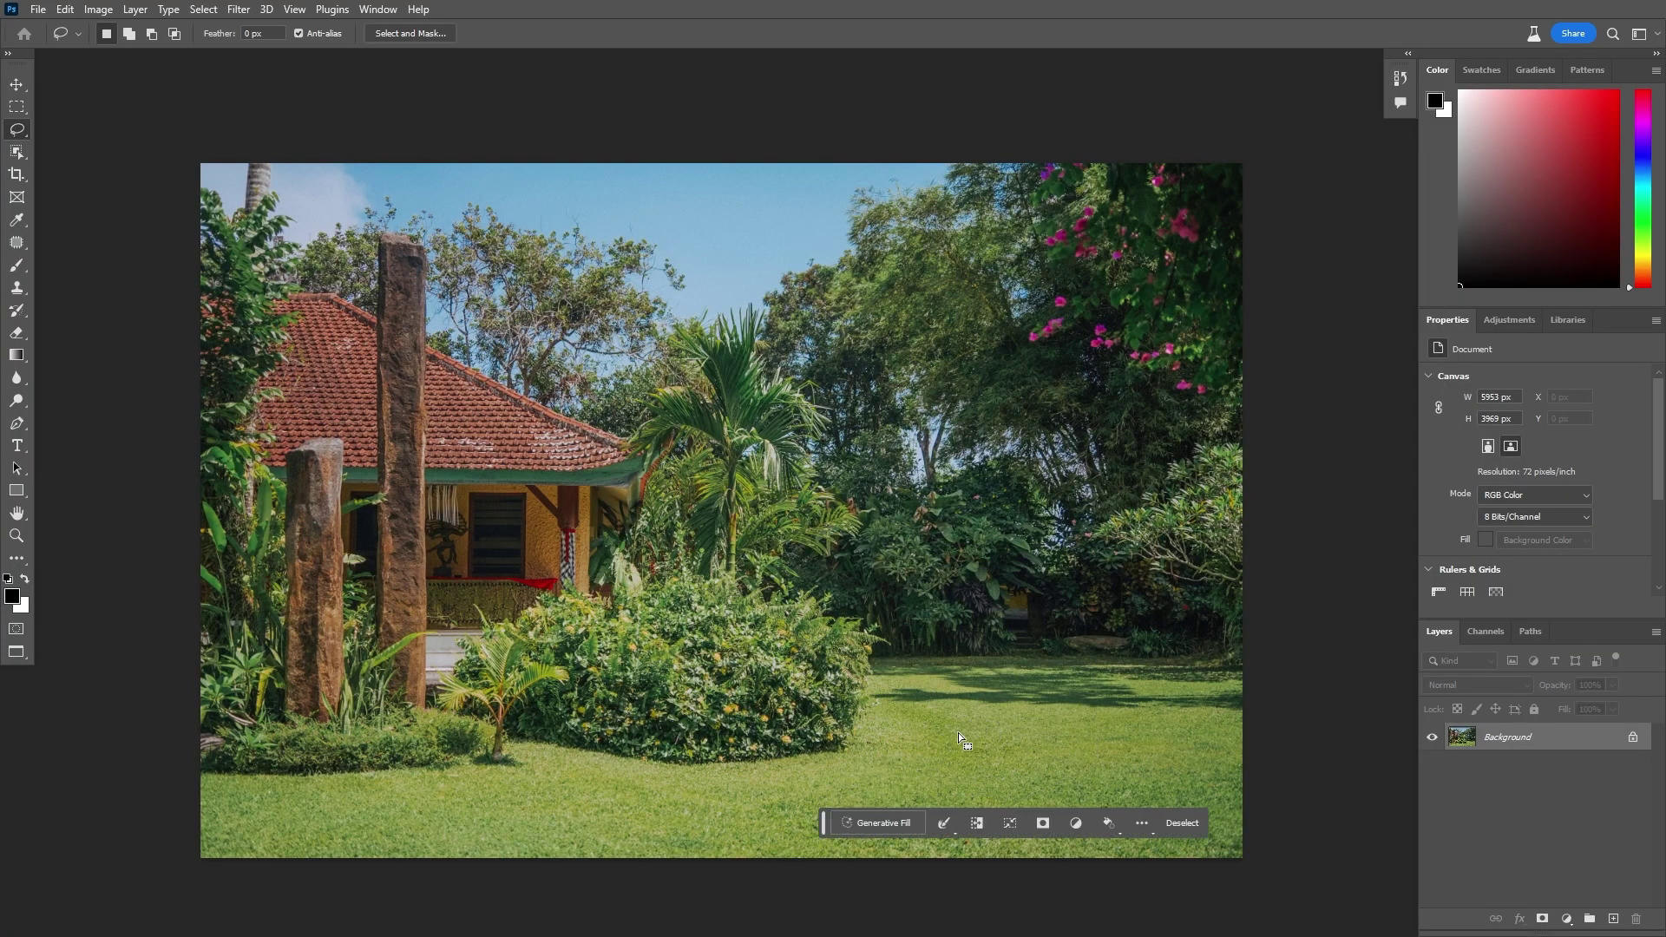
{"action": "left_click", "coordinate": [874, 824]}
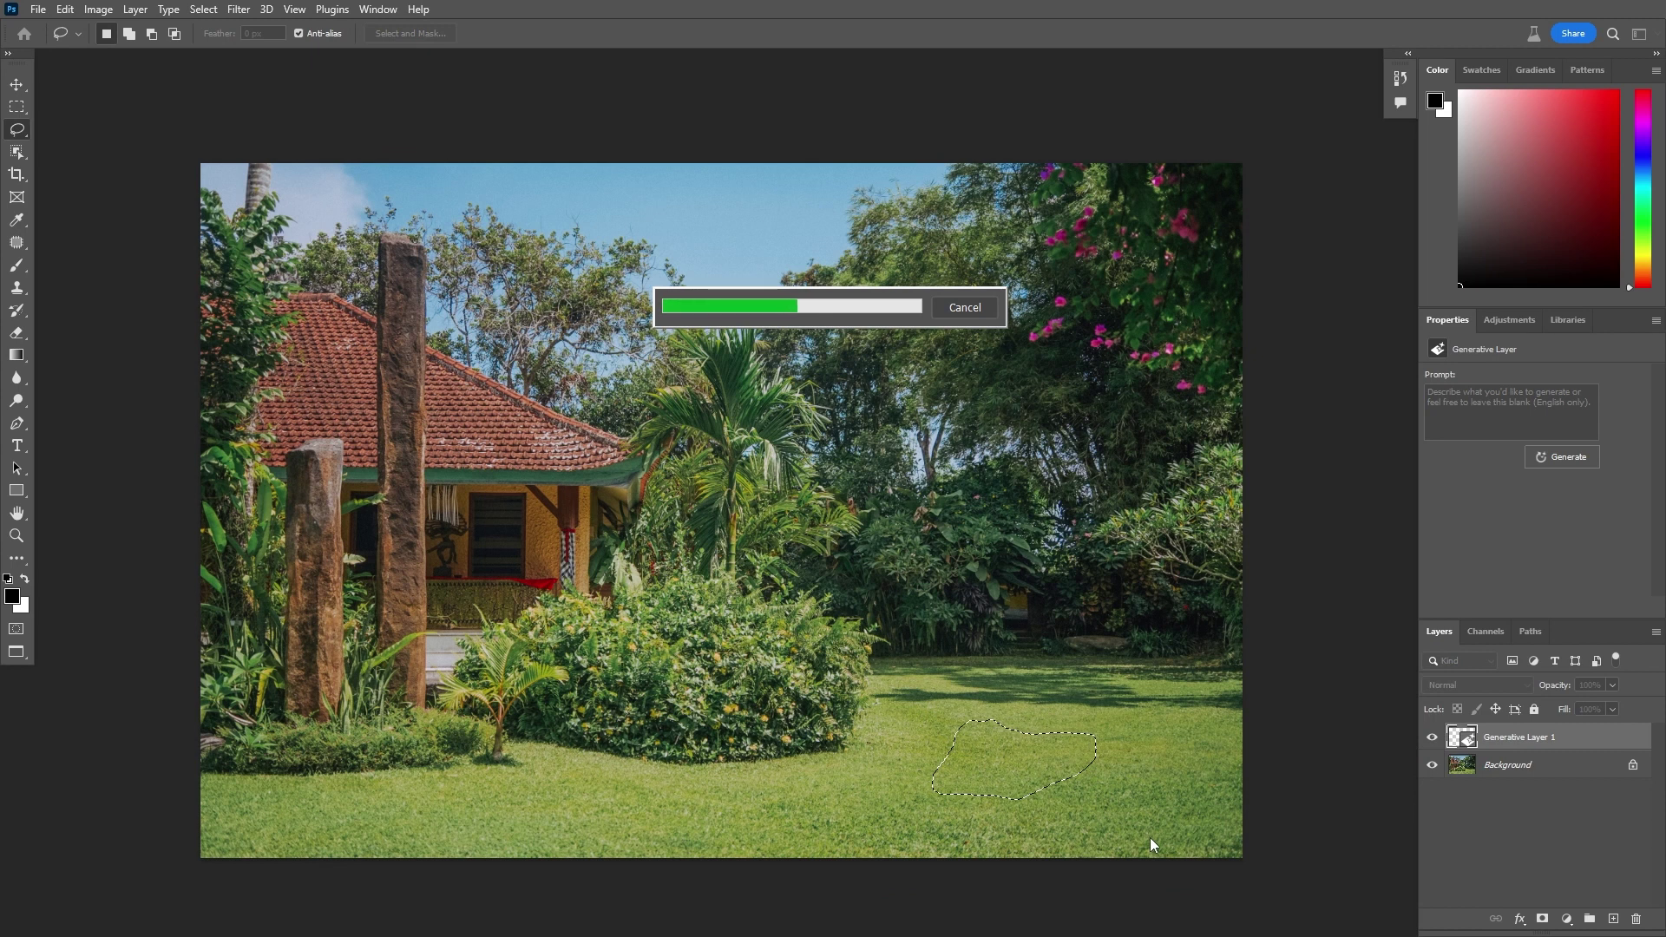
{"action": "scroll", "coordinate": [998, 828], "scroll_direction": "up", "scroll_amount": 3}
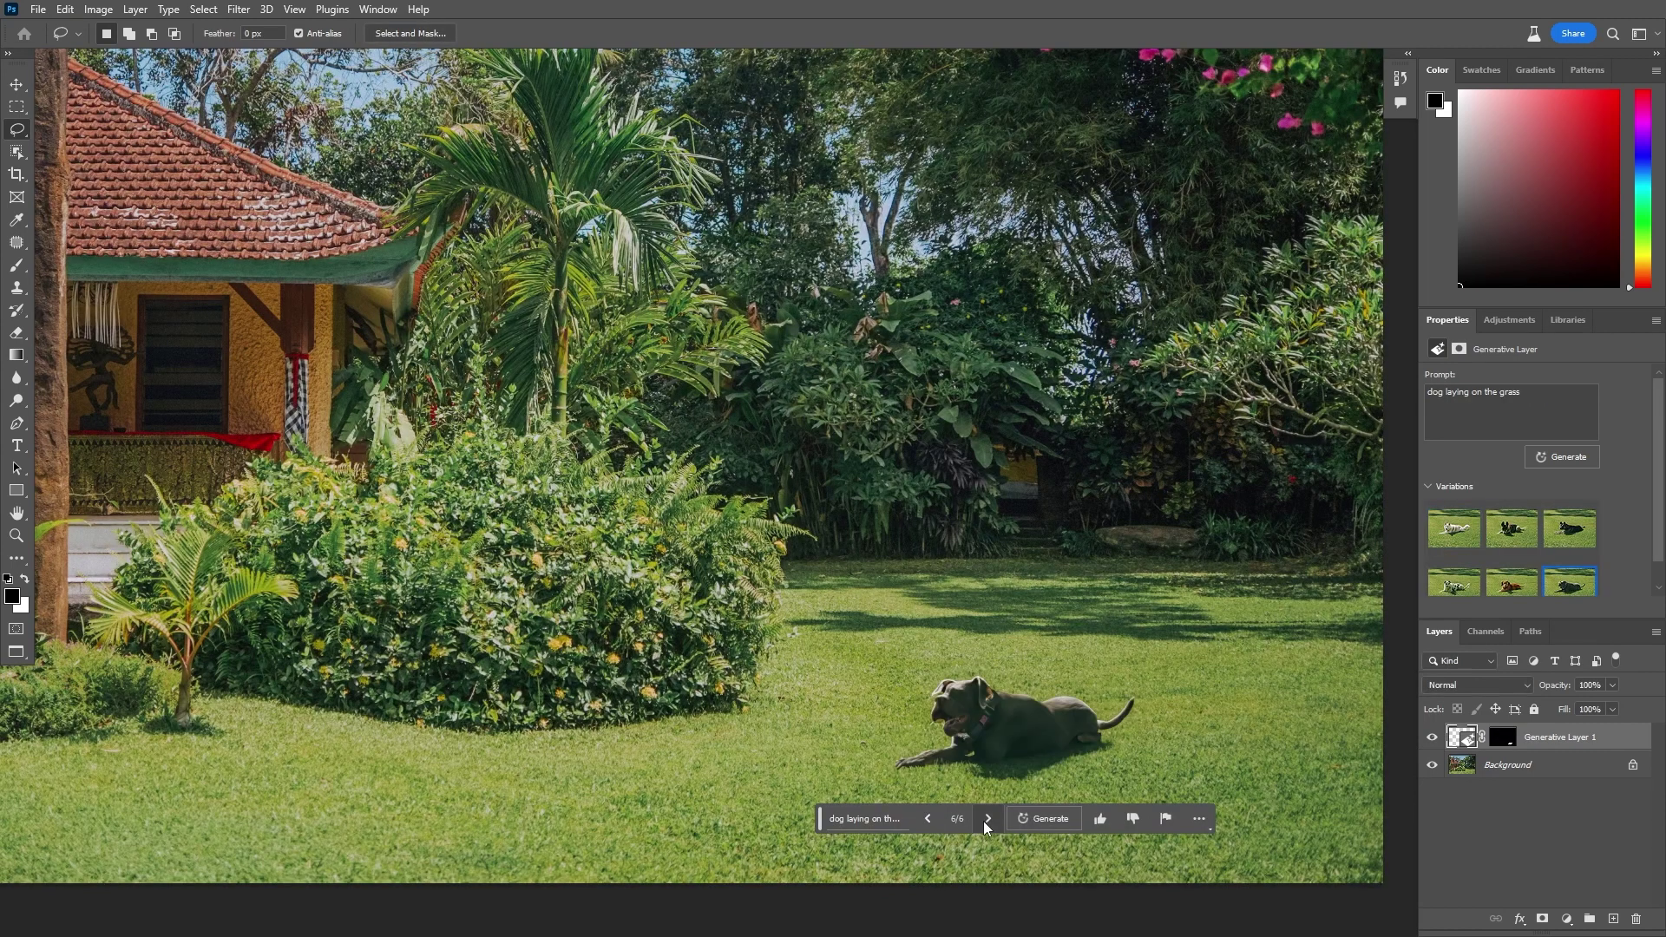
- Browse the six dog variations and settle on the dark dog, variation 6/6
{"action": "left_click", "coordinate": [986, 822]}
{"action": "left_click", "coordinate": [988, 820]}
{"action": "left_click", "coordinate": [988, 819]}
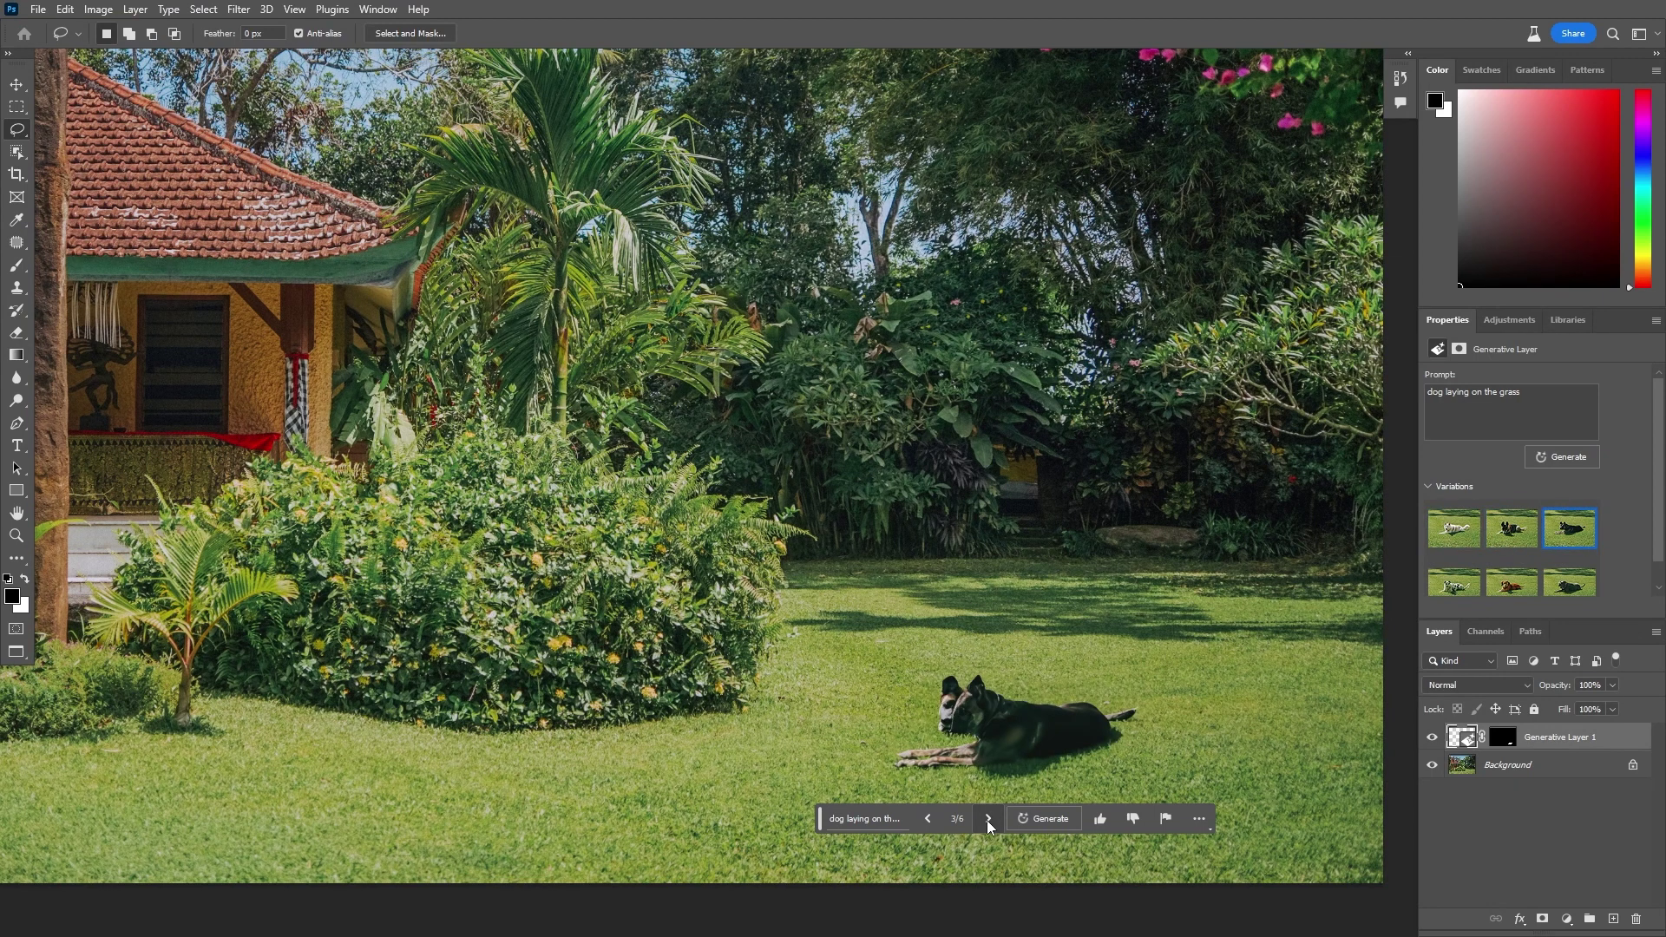
{"action": "left_click", "coordinate": [988, 820]}
{"action": "left_click", "coordinate": [988, 820]}
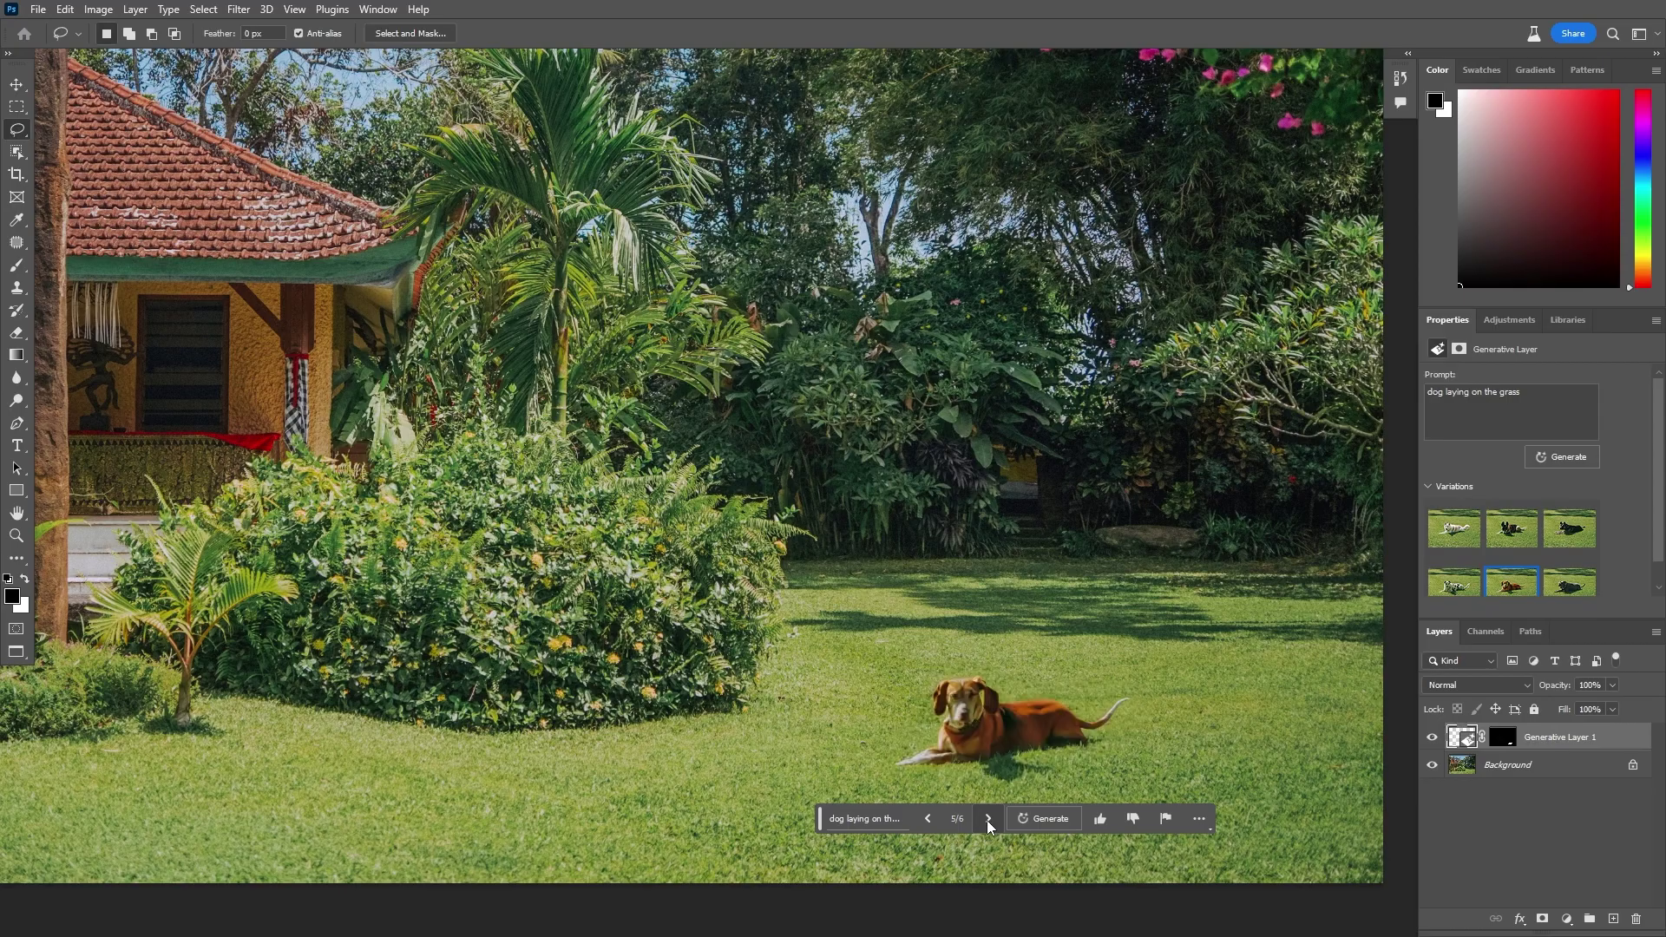
{"action": "left_click", "coordinate": [988, 820]}
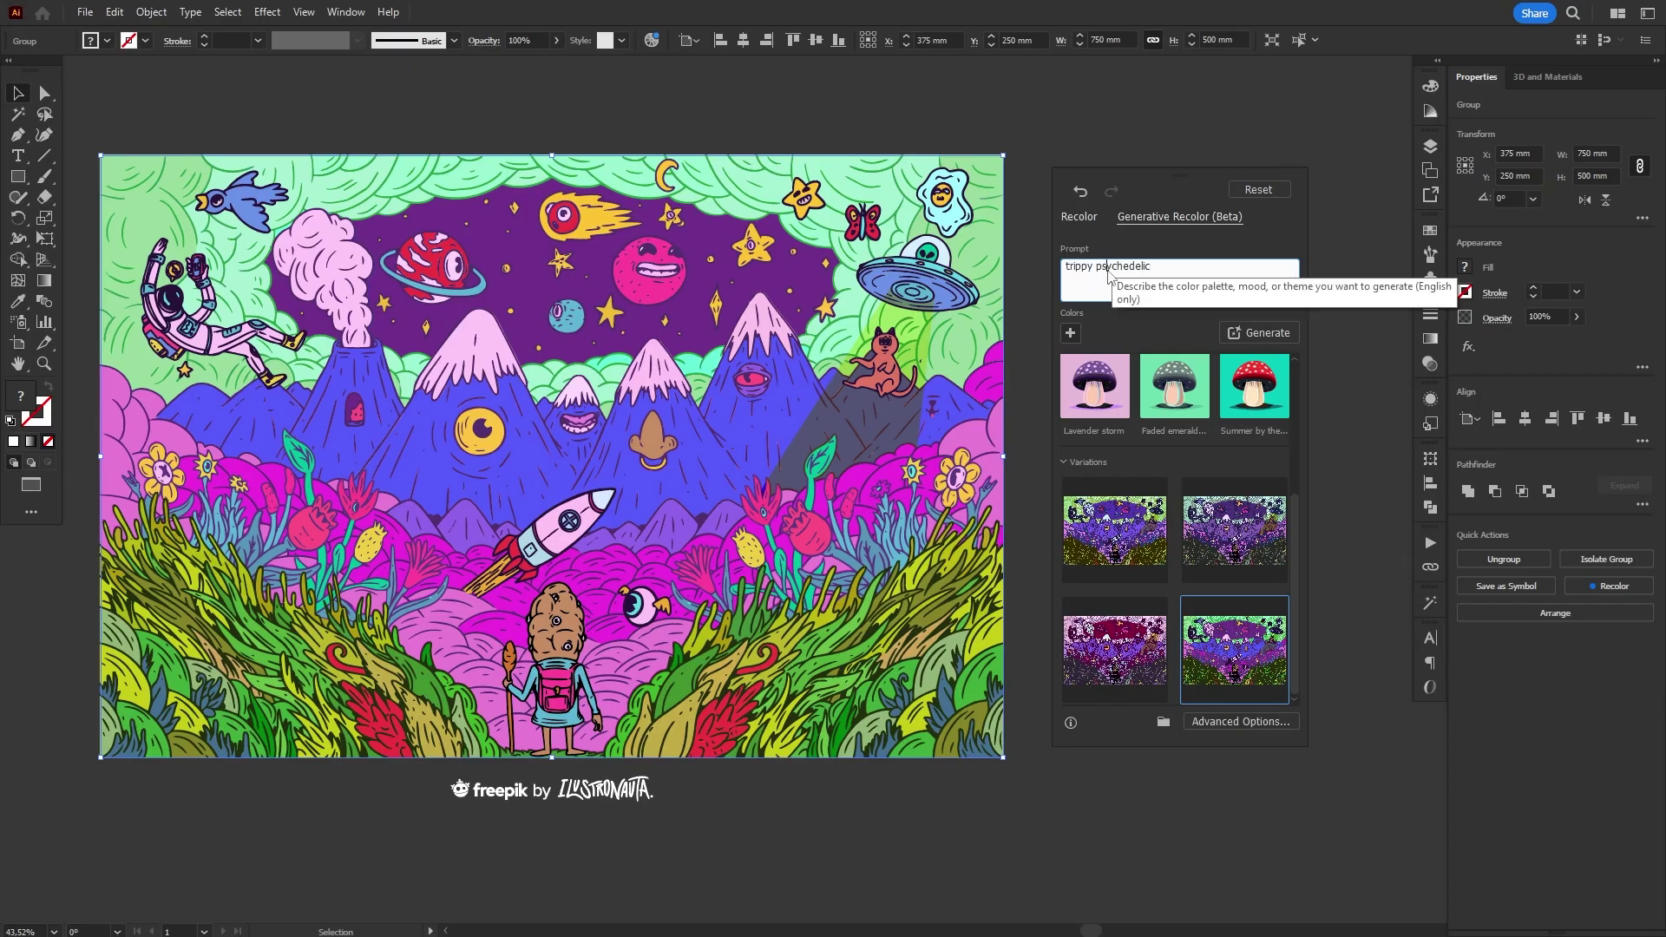
- Replace the prompt with 'vibrant alien planet' and generate recolour variations
{"action": "triple_click", "coordinate": [1119, 269]}
{"action": "type", "text": "vib"}
{"action": "type", "text": "rant "}
{"action": "type", "text": "alien planet"}
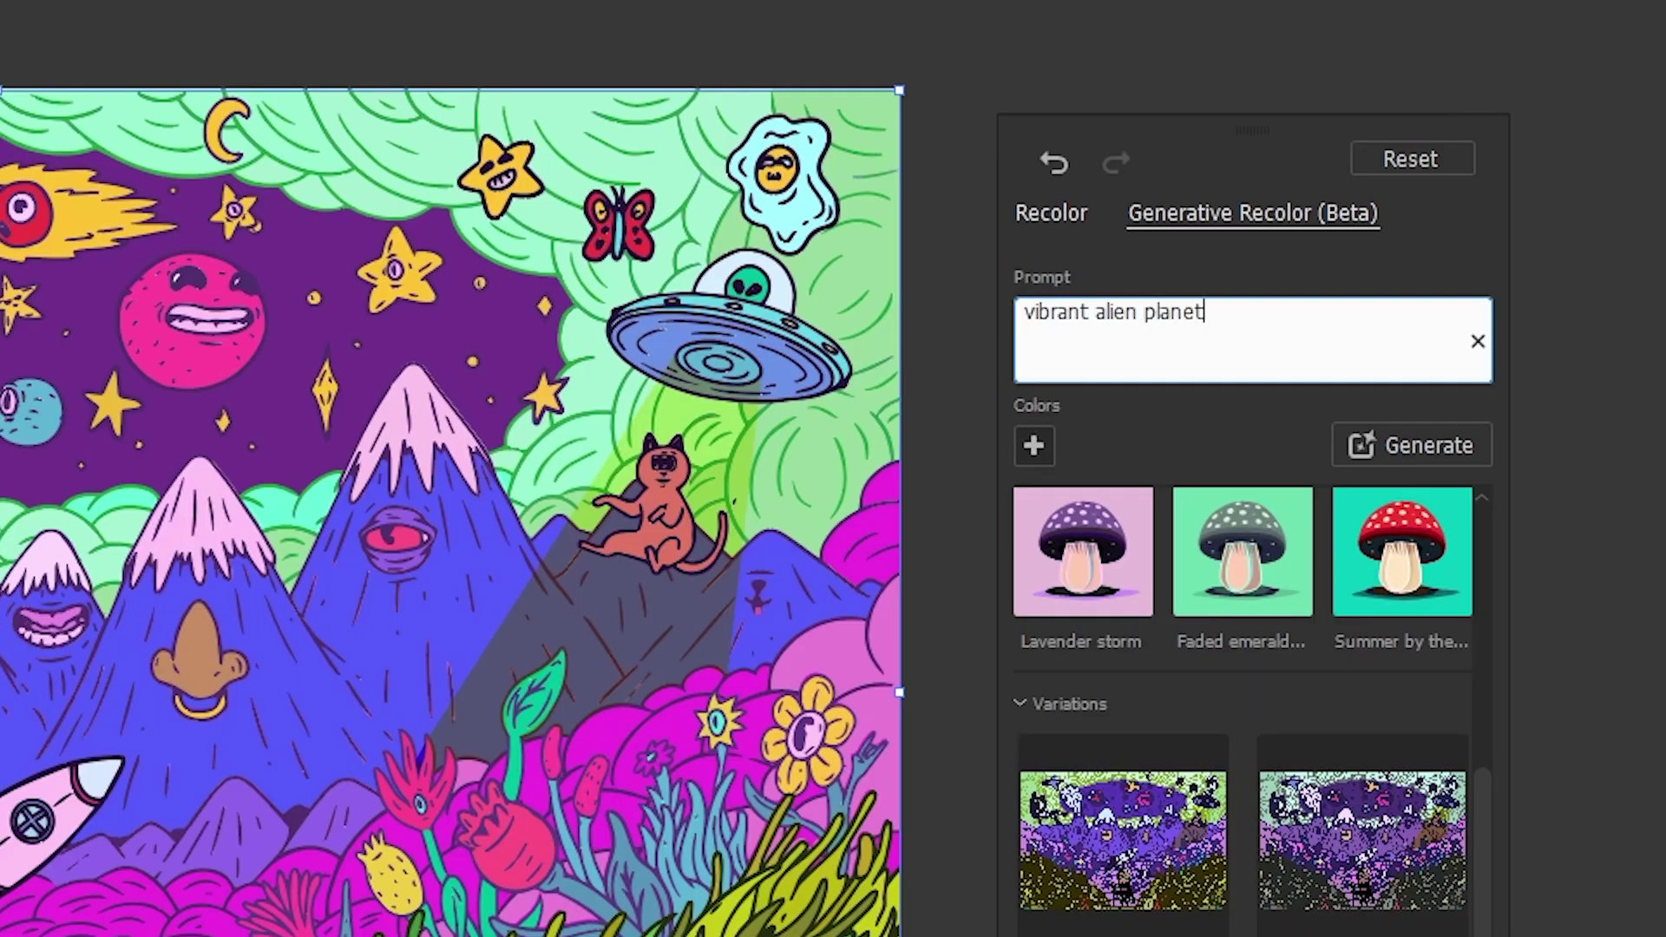
{"action": "key", "text": "Return"}
- Reopen Generative Recolor (Beta) from Edit > Edit Colors for the illustration
{"action": "left_click", "coordinate": [116, 11]}
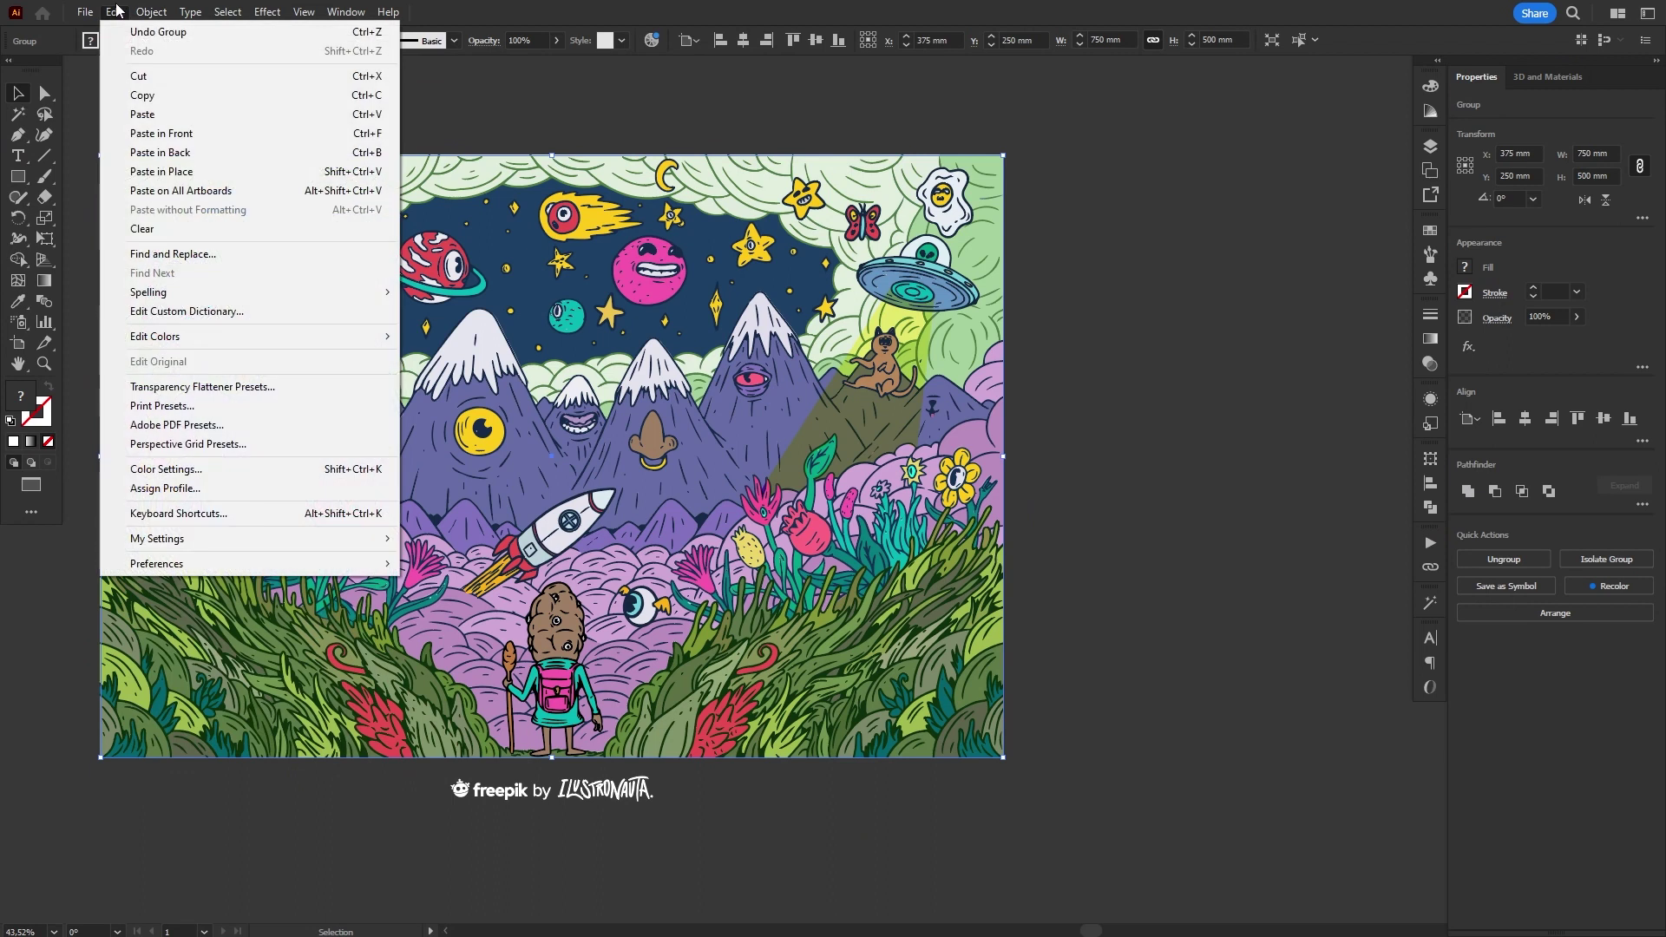
{"action": "mouse_move", "coordinate": [382, 341]}
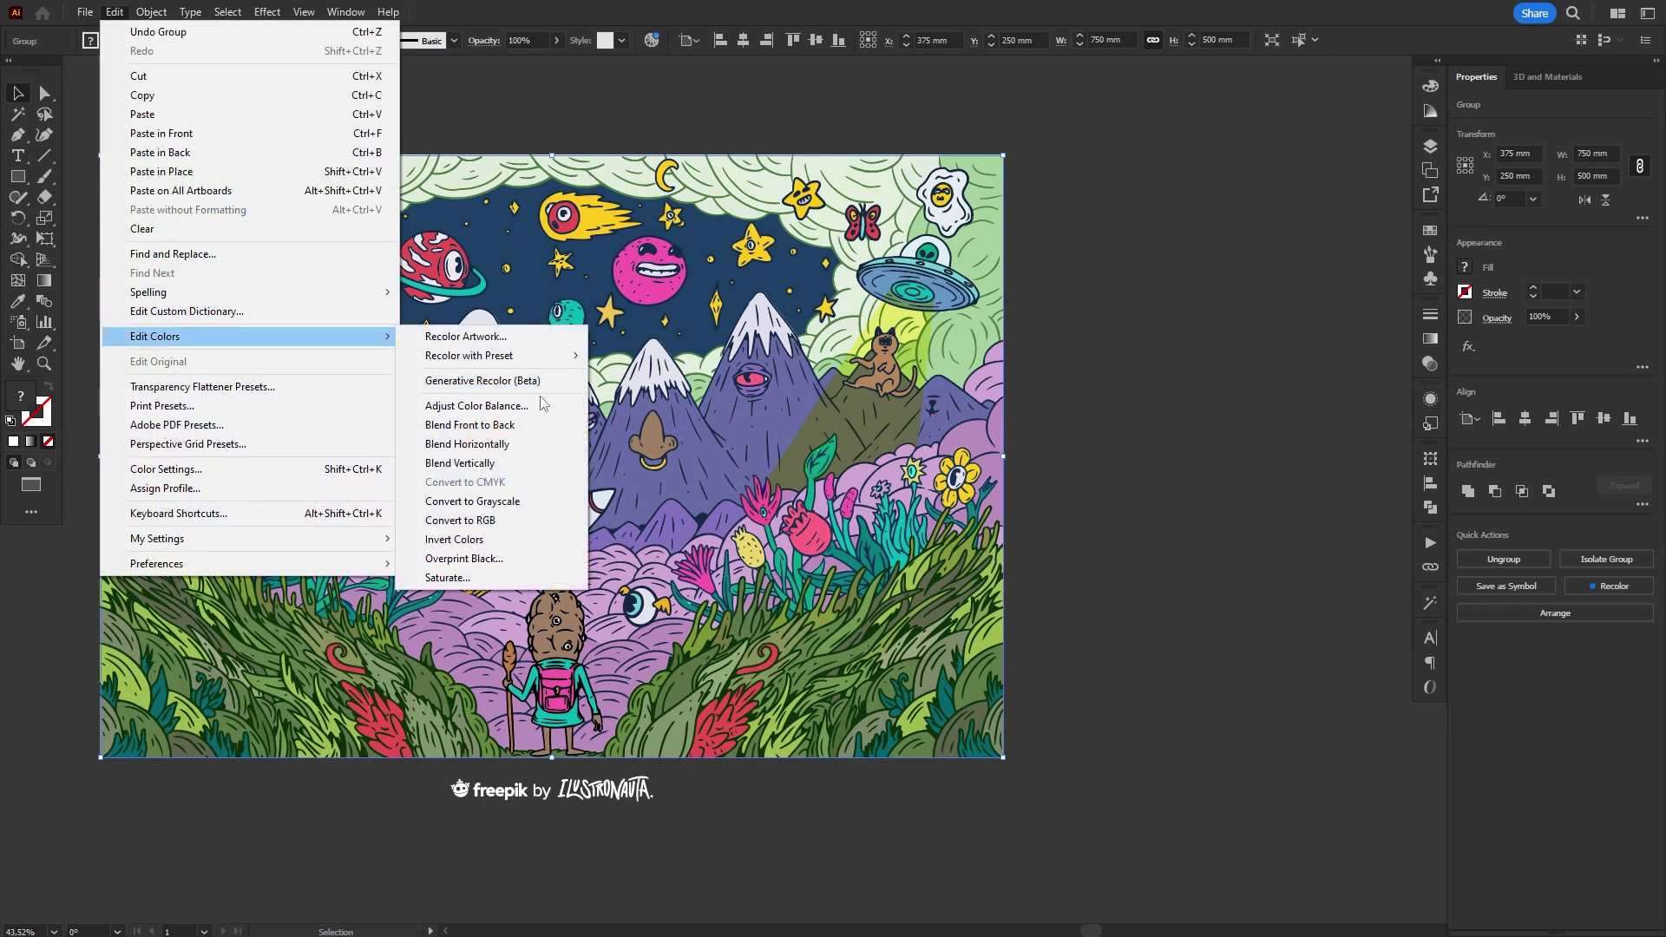
{"action": "left_click", "coordinate": [543, 386]}
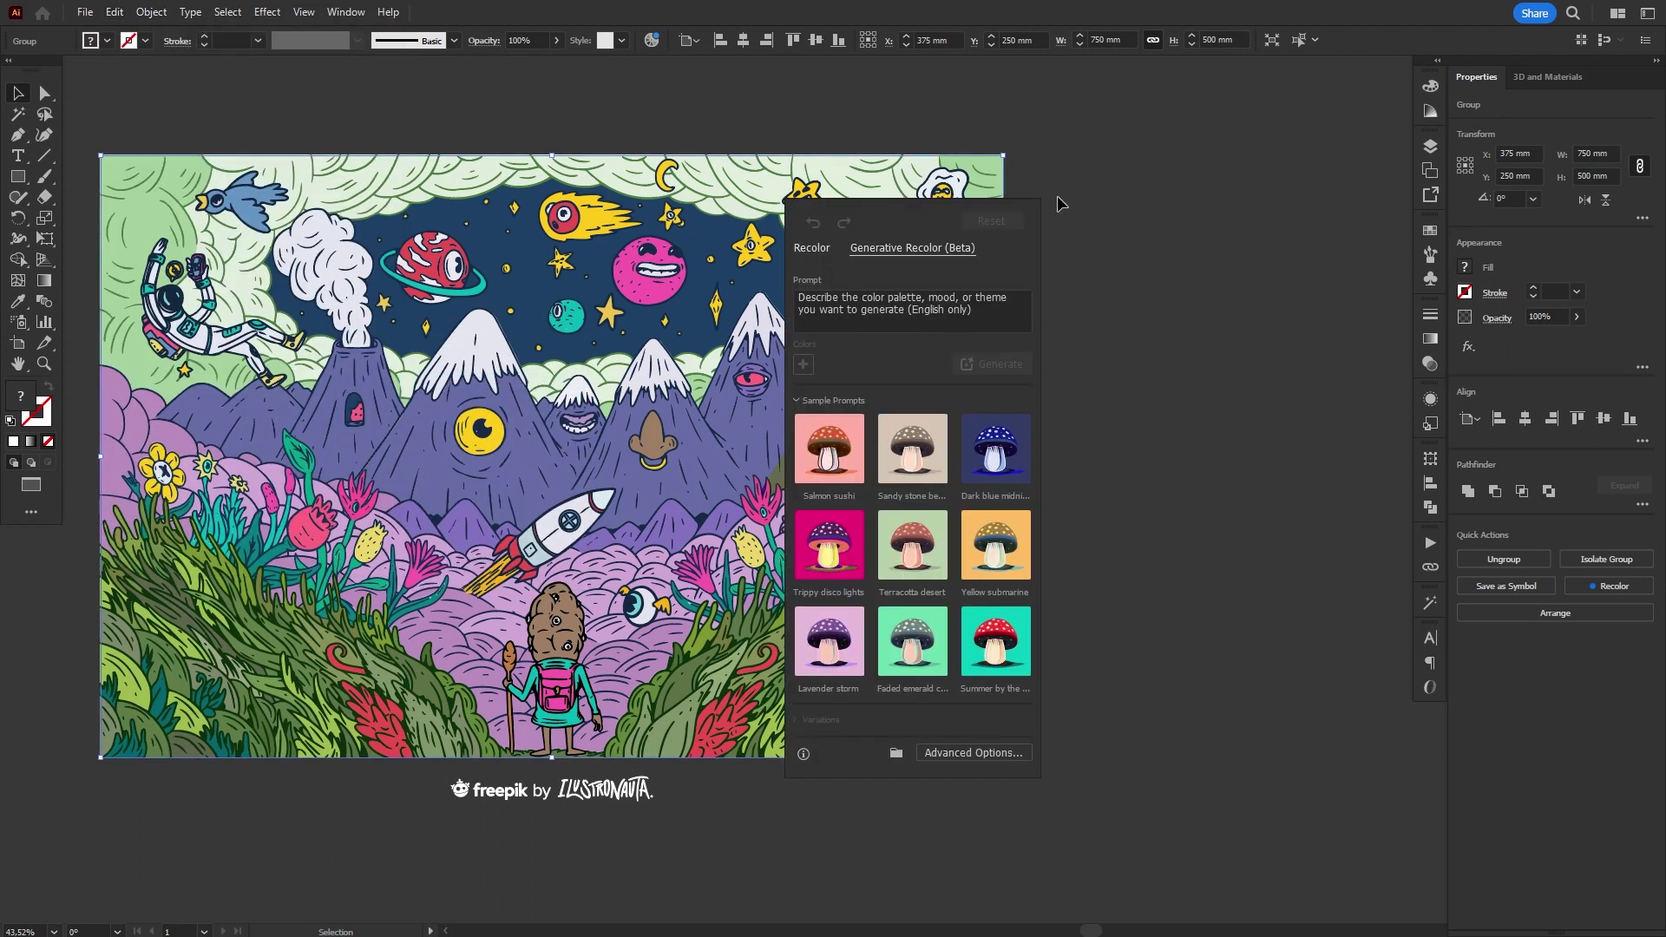
- Move the panel beside the artwork, generate 'shades of turquoise and red', and preview its four variations
{"action": "left_click_drag", "start_coordinate": [1210, 218], "coordinate": [1182, 187]}
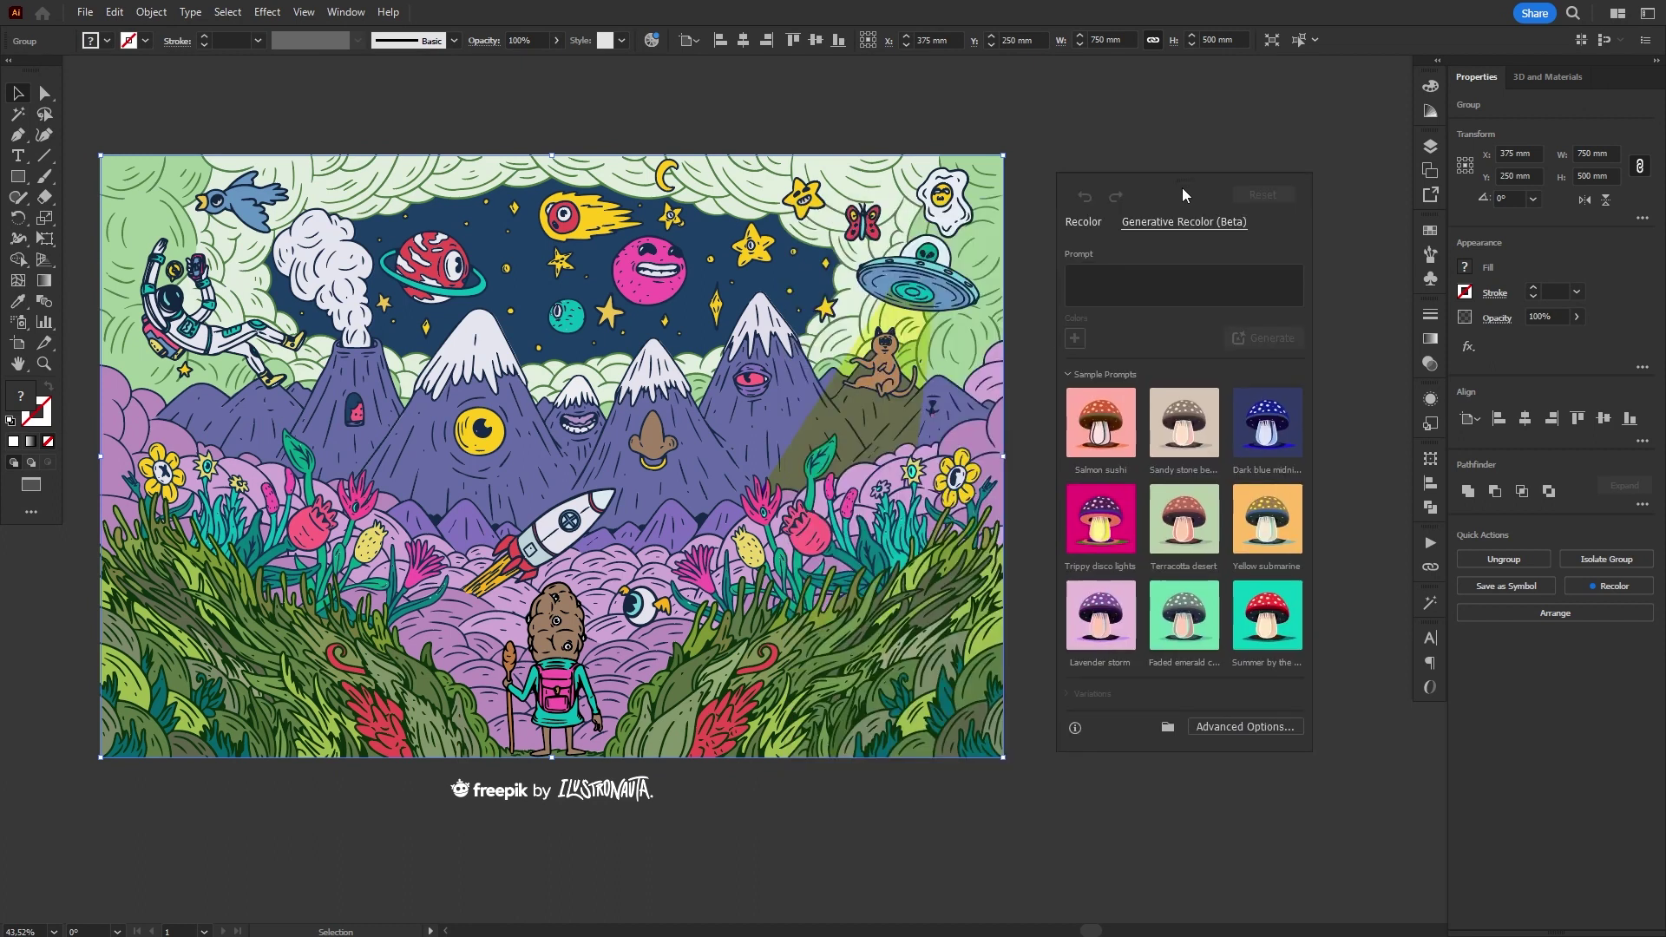
{"action": "left_click", "coordinate": [1127, 282]}
{"action": "type", "text": "shades of turquoise and red"}
{"action": "key", "text": "Return"}
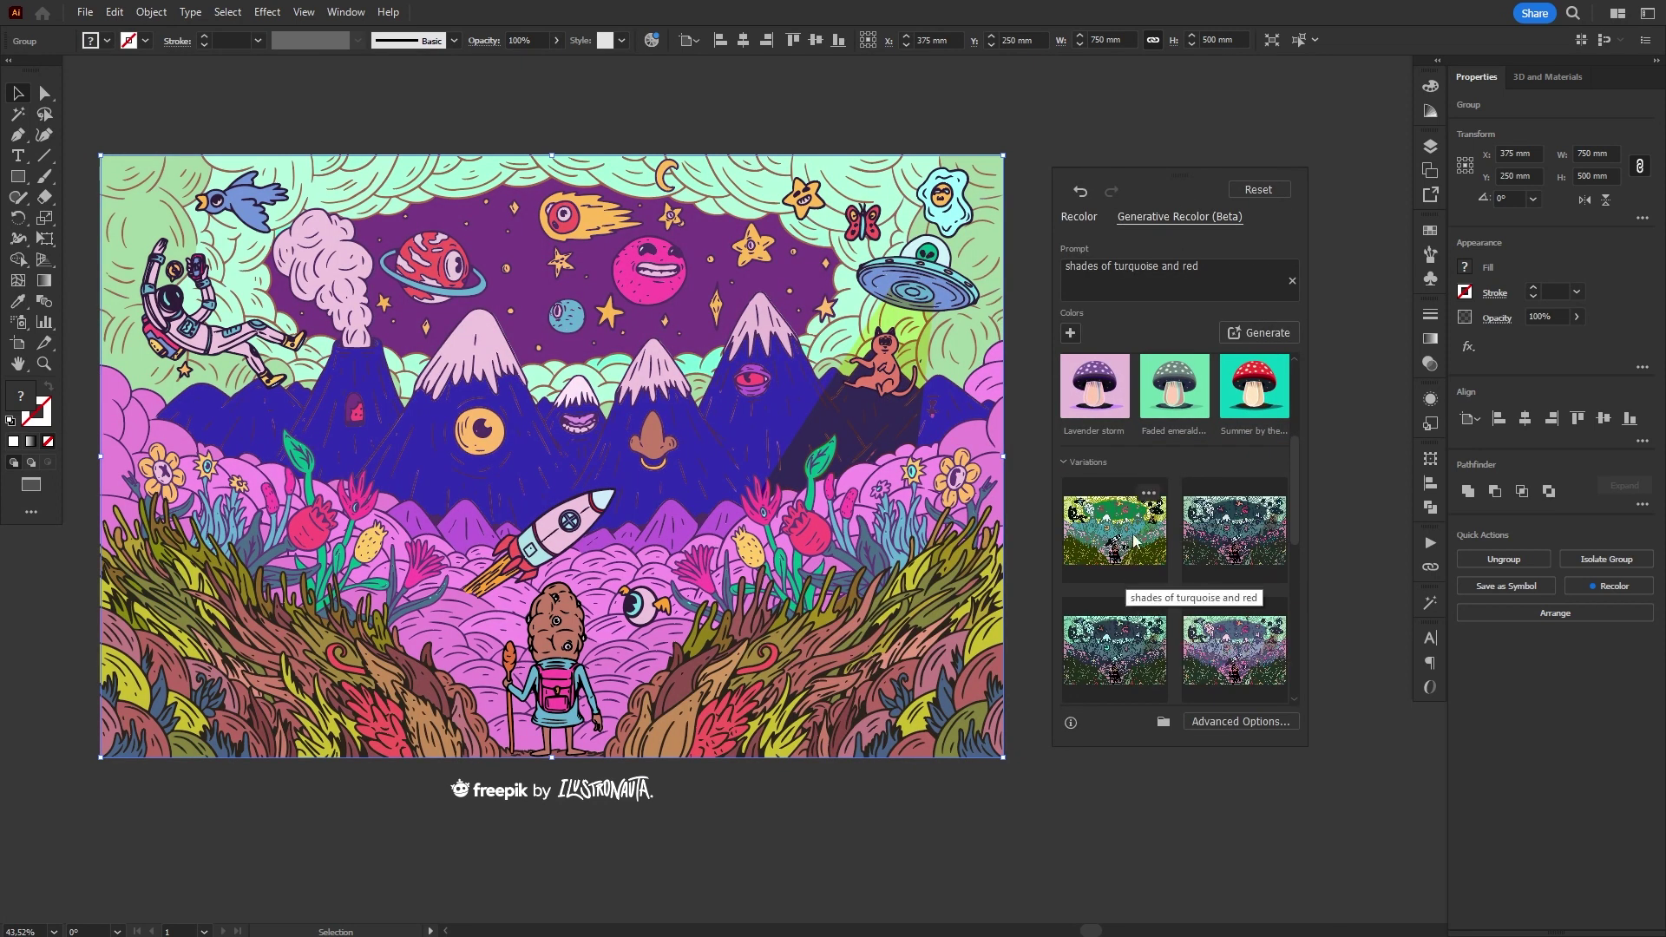
{"action": "left_click", "coordinate": [1133, 540]}
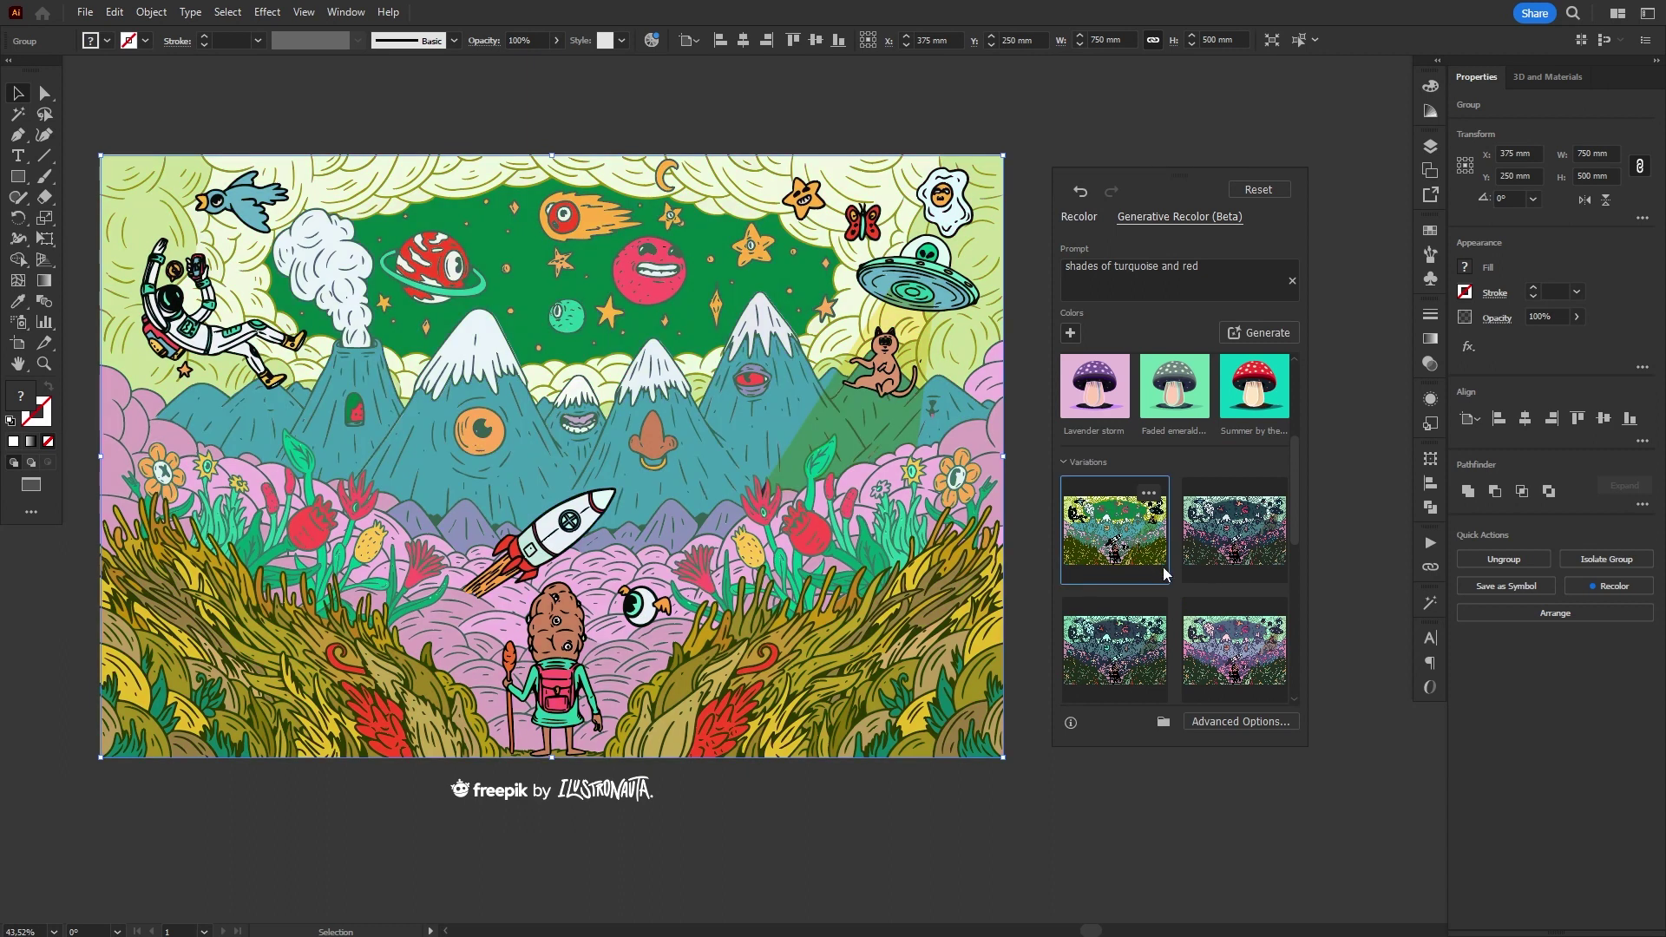
{"action": "left_click", "coordinate": [1218, 549]}
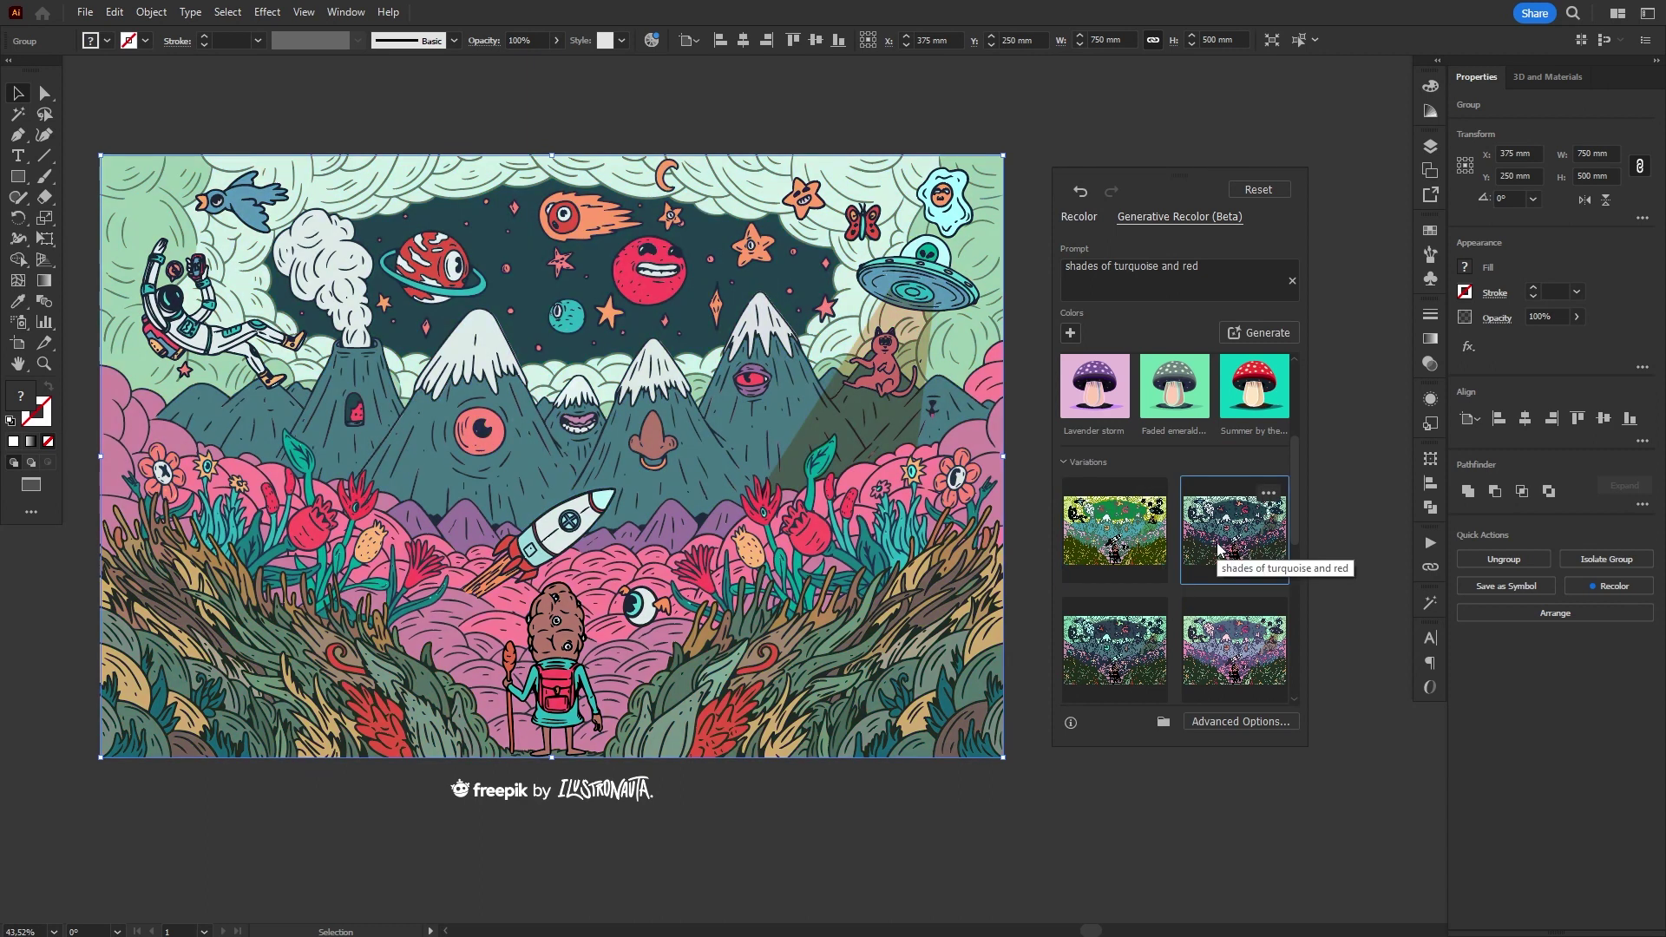
{"action": "left_click", "coordinate": [1119, 655]}
{"action": "left_click", "coordinate": [1239, 688]}
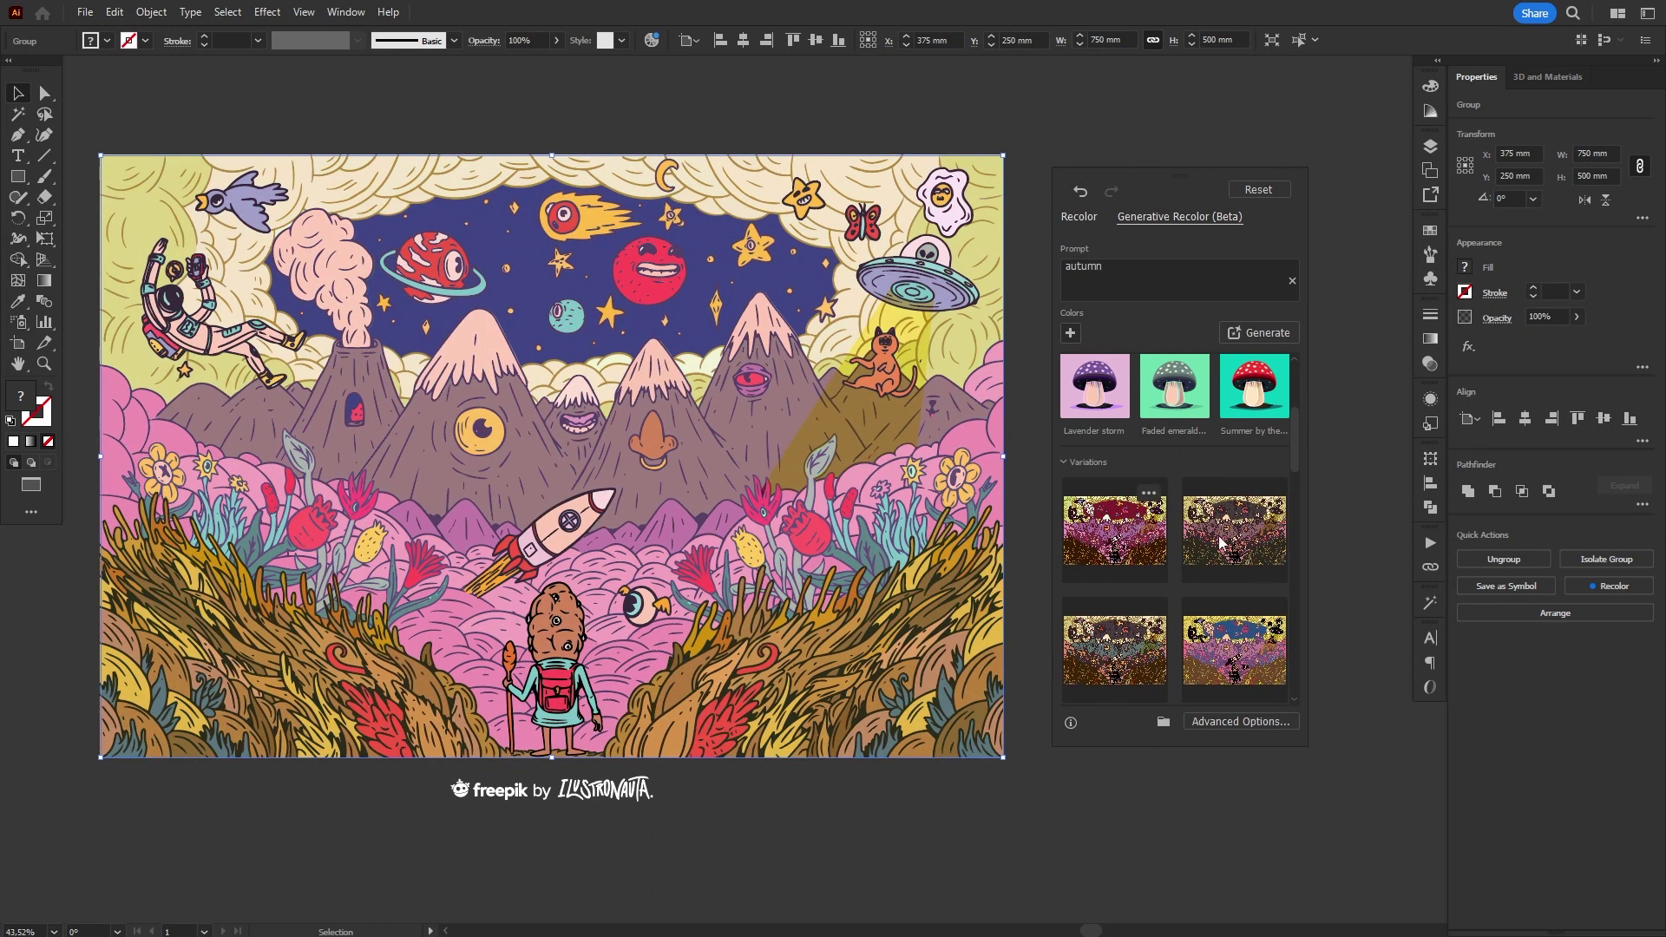
- Try the 'autumn' variations and keep the third, teal-and-orange one
{"action": "left_click", "coordinate": [1114, 531]}
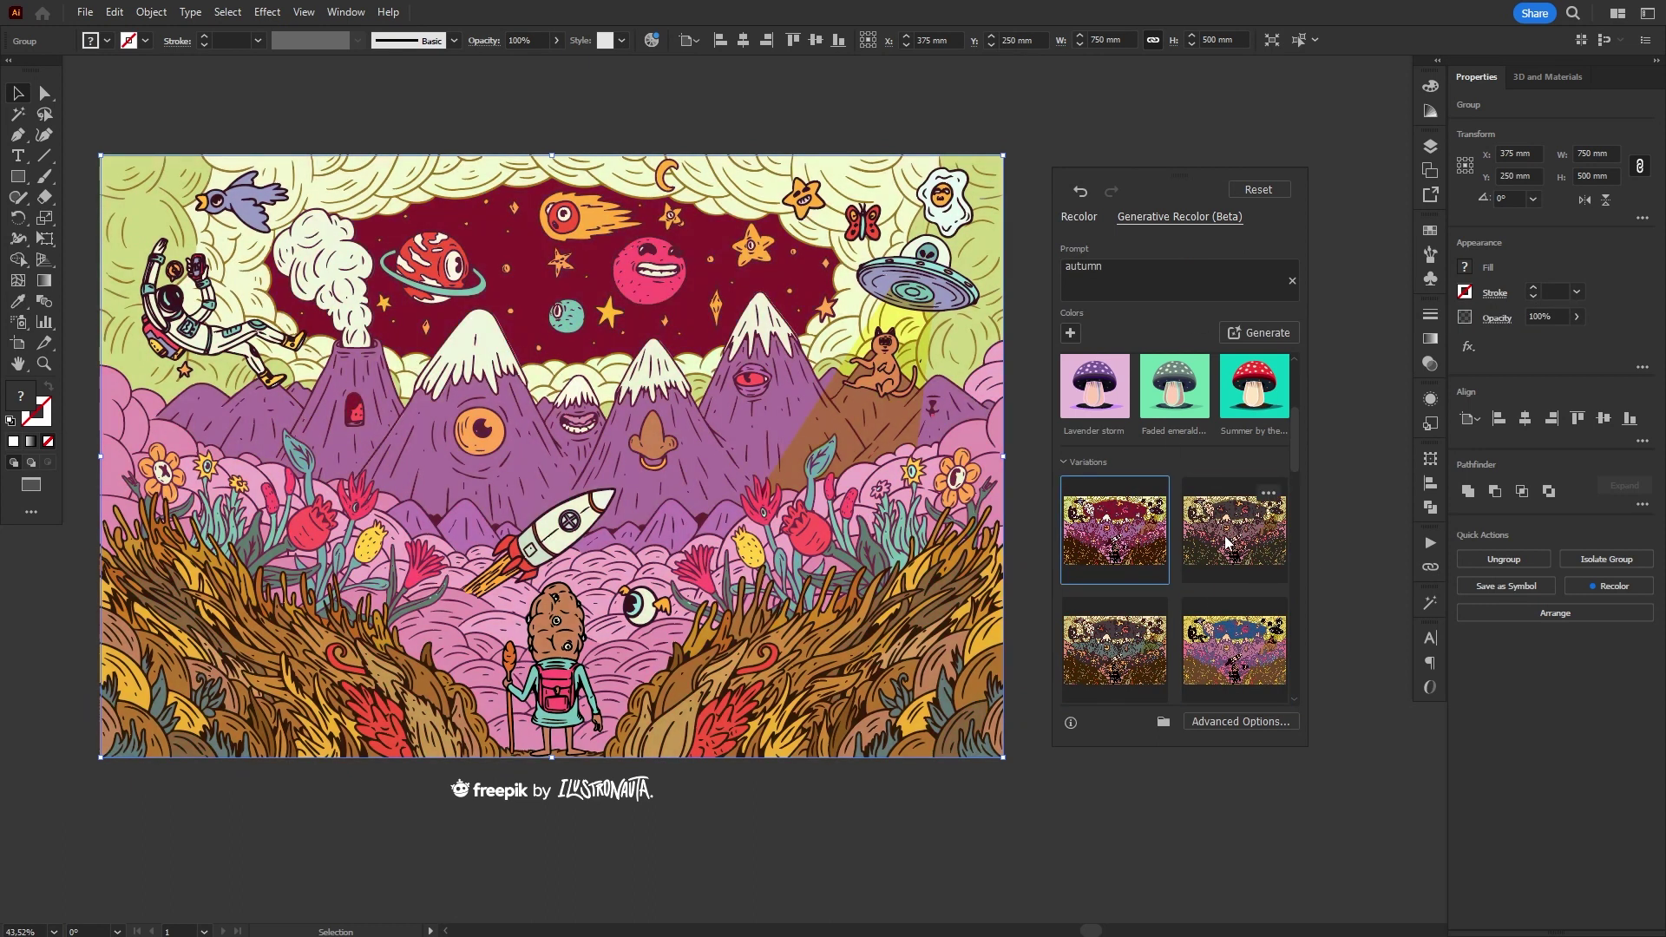
{"action": "left_click", "coordinate": [1232, 531]}
{"action": "left_click", "coordinate": [1119, 664]}
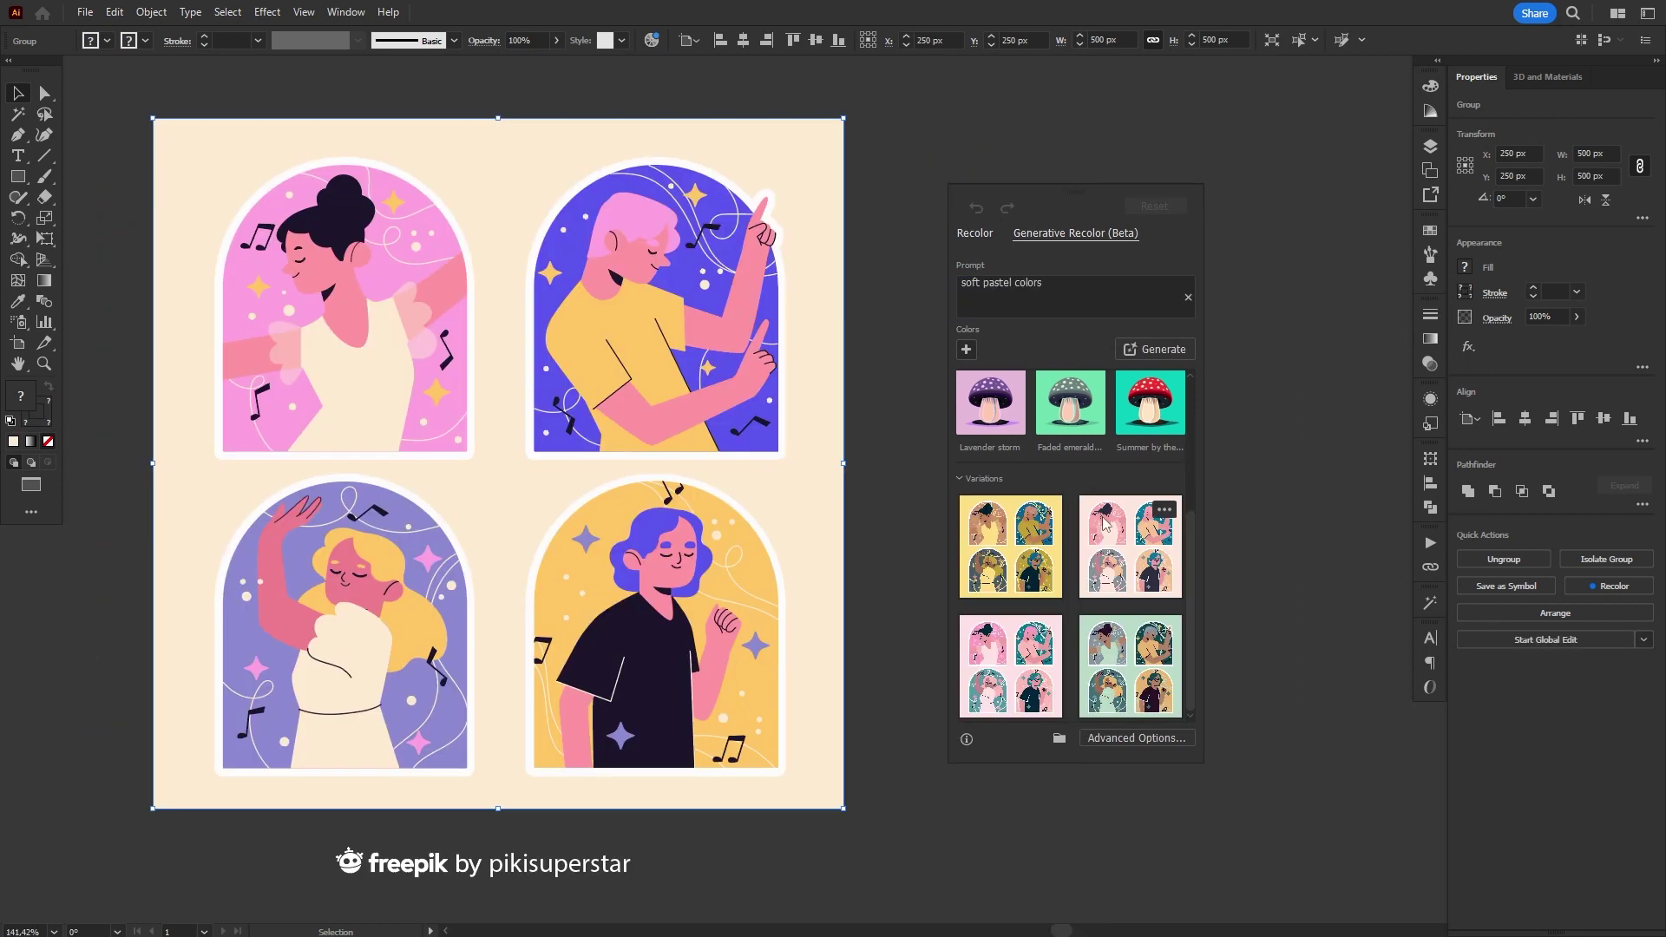
- Preview the 'soft pastel colors' variations: mint-teal, pink-teal and yellow-blue-gold
{"action": "left_click", "coordinate": [1131, 553]}
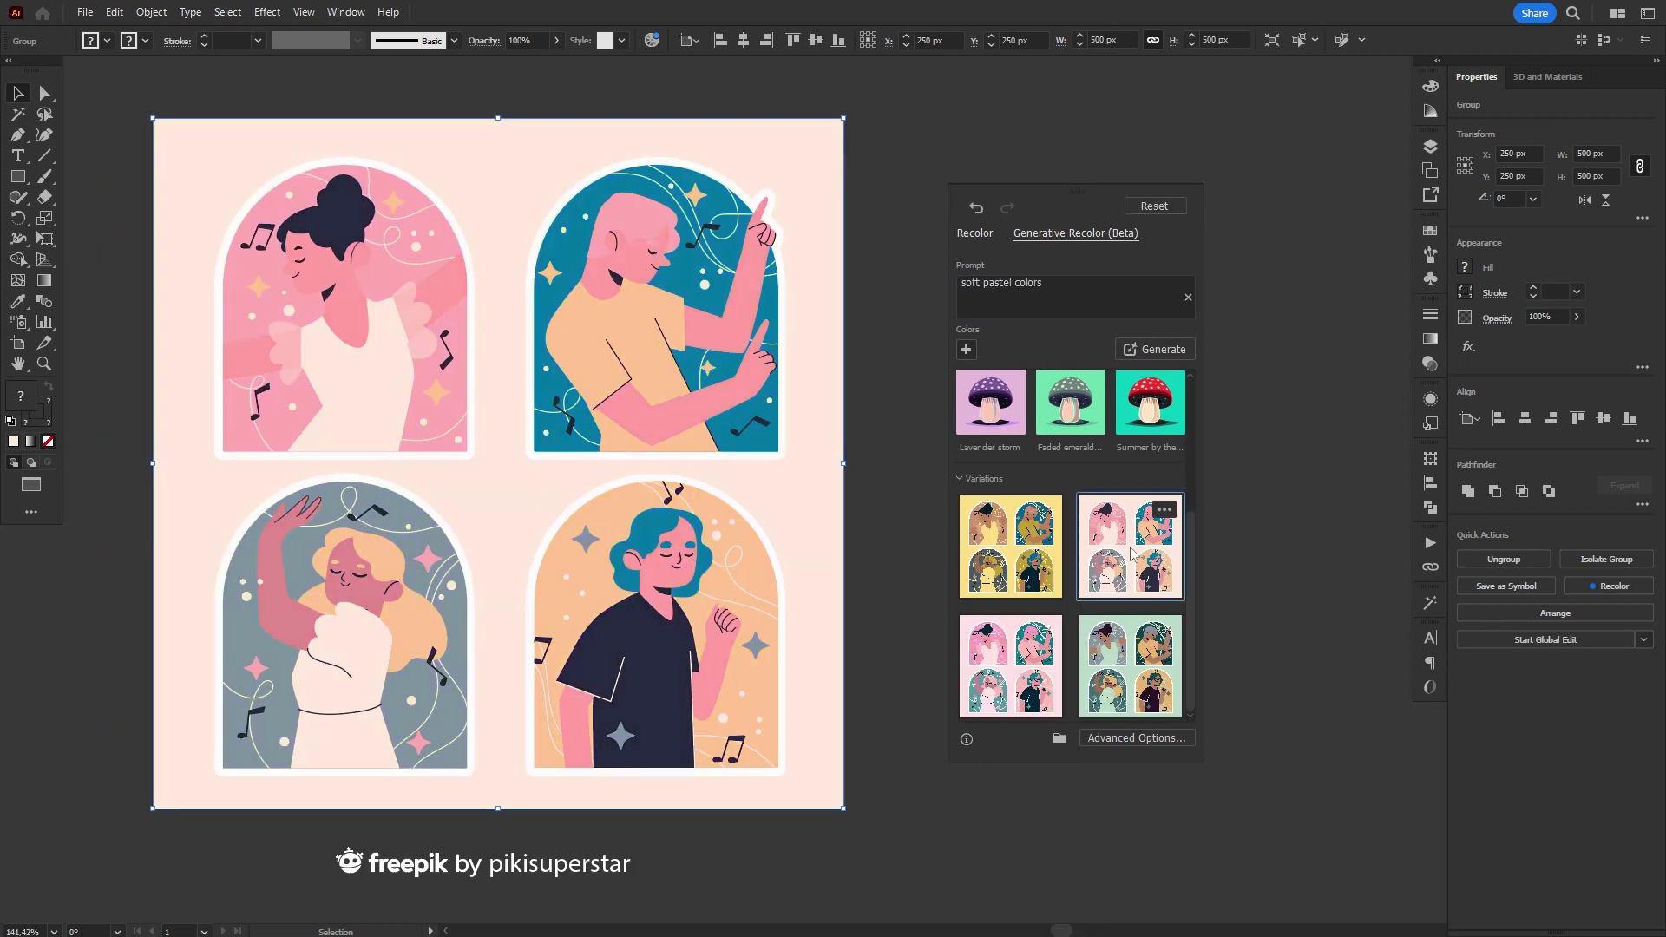
{"action": "left_click", "coordinate": [1116, 647]}
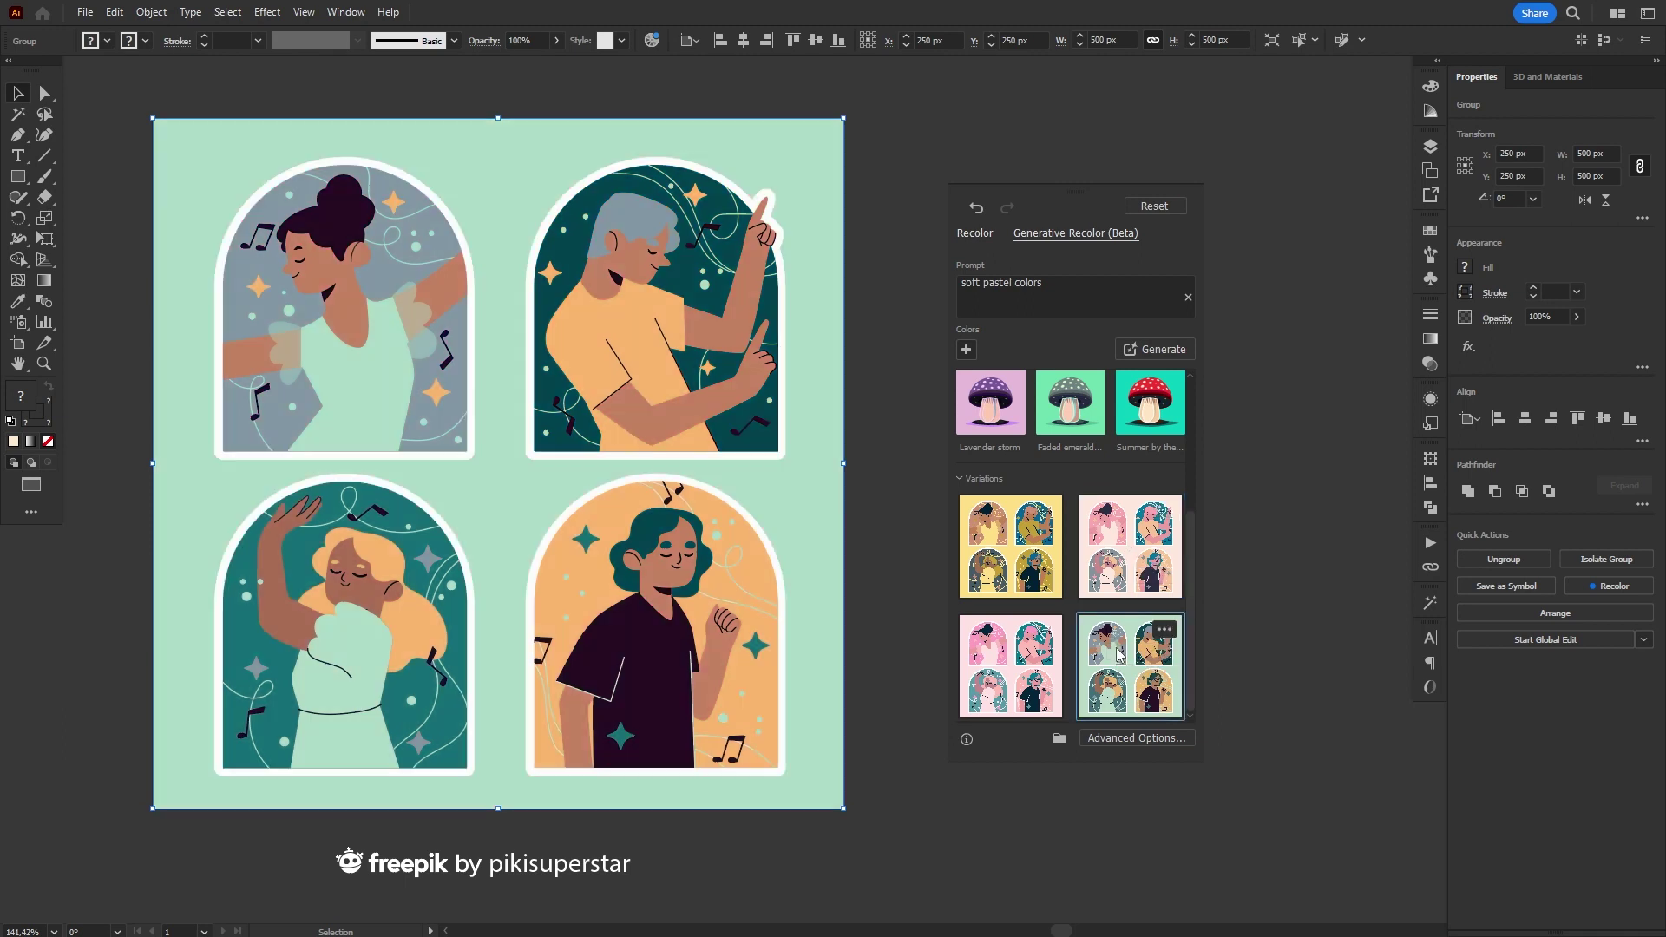
{"action": "left_click", "coordinate": [1017, 660]}
{"action": "left_click", "coordinate": [1024, 556]}
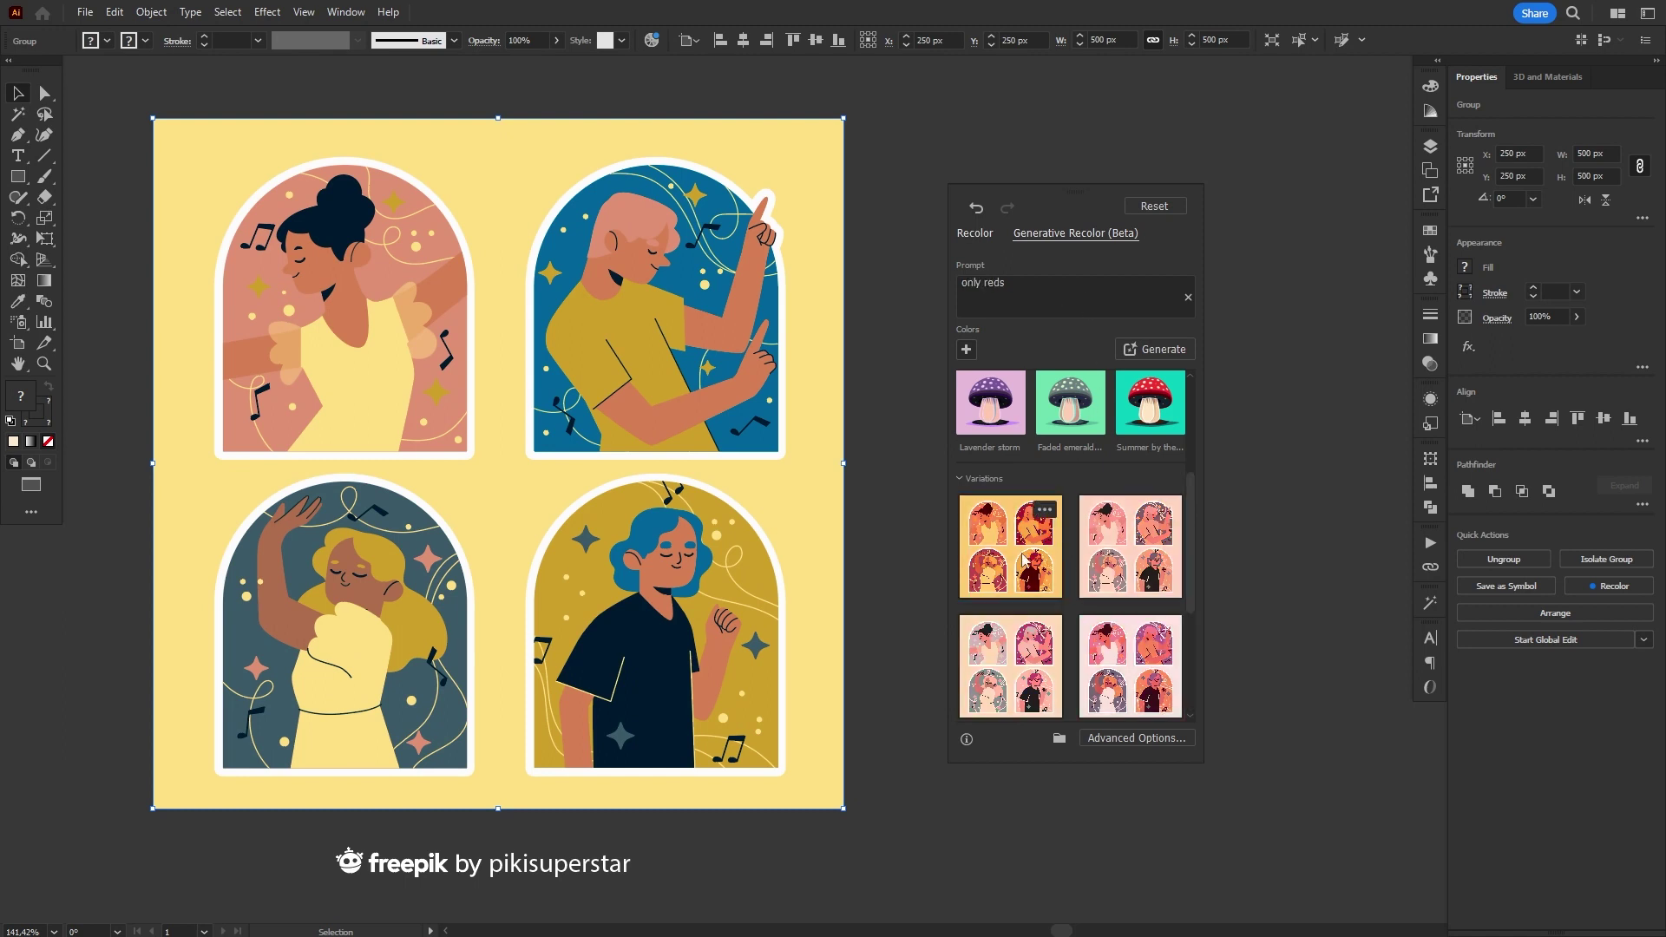
- Preview the 'only reds' variations, from pale pink through pink-purple-orange to peach and pink
{"action": "left_click", "coordinate": [1011, 559]}
{"action": "left_click", "coordinate": [1100, 555]}
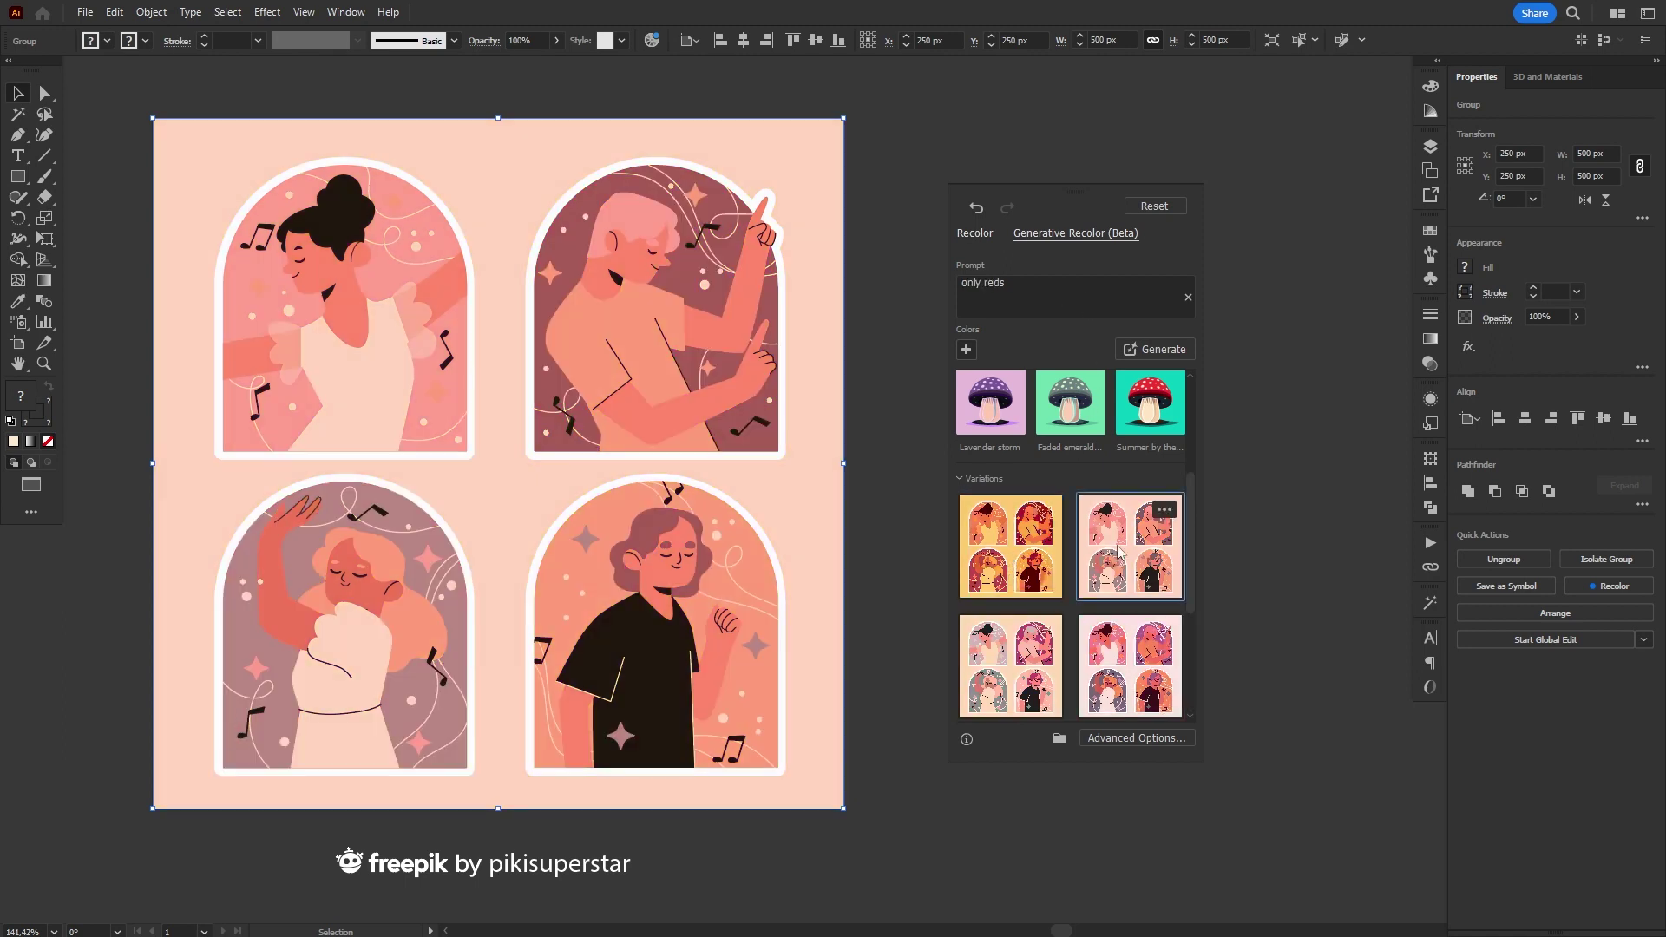
{"action": "left_click", "coordinate": [1132, 662]}
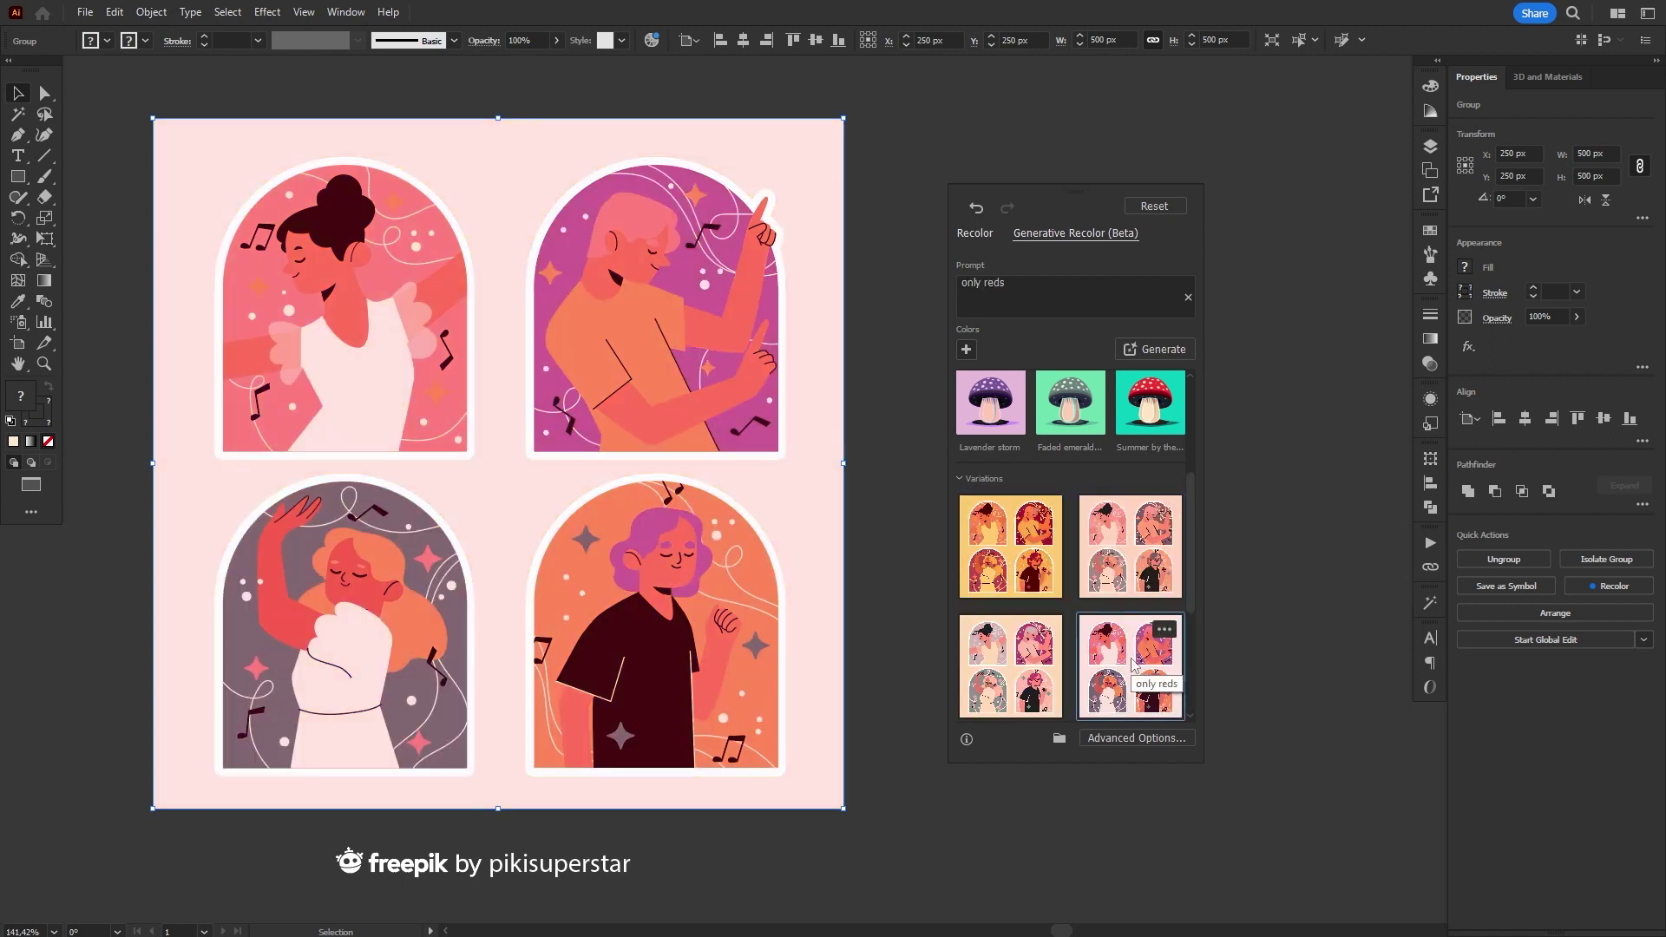
{"action": "left_click", "coordinate": [1028, 690]}
- Switch the prompt to 'trippy hippie' and apply the pink and lavender variation
{"action": "left_click_drag", "start_coordinate": [1010, 284], "coordinate": [955, 286]}
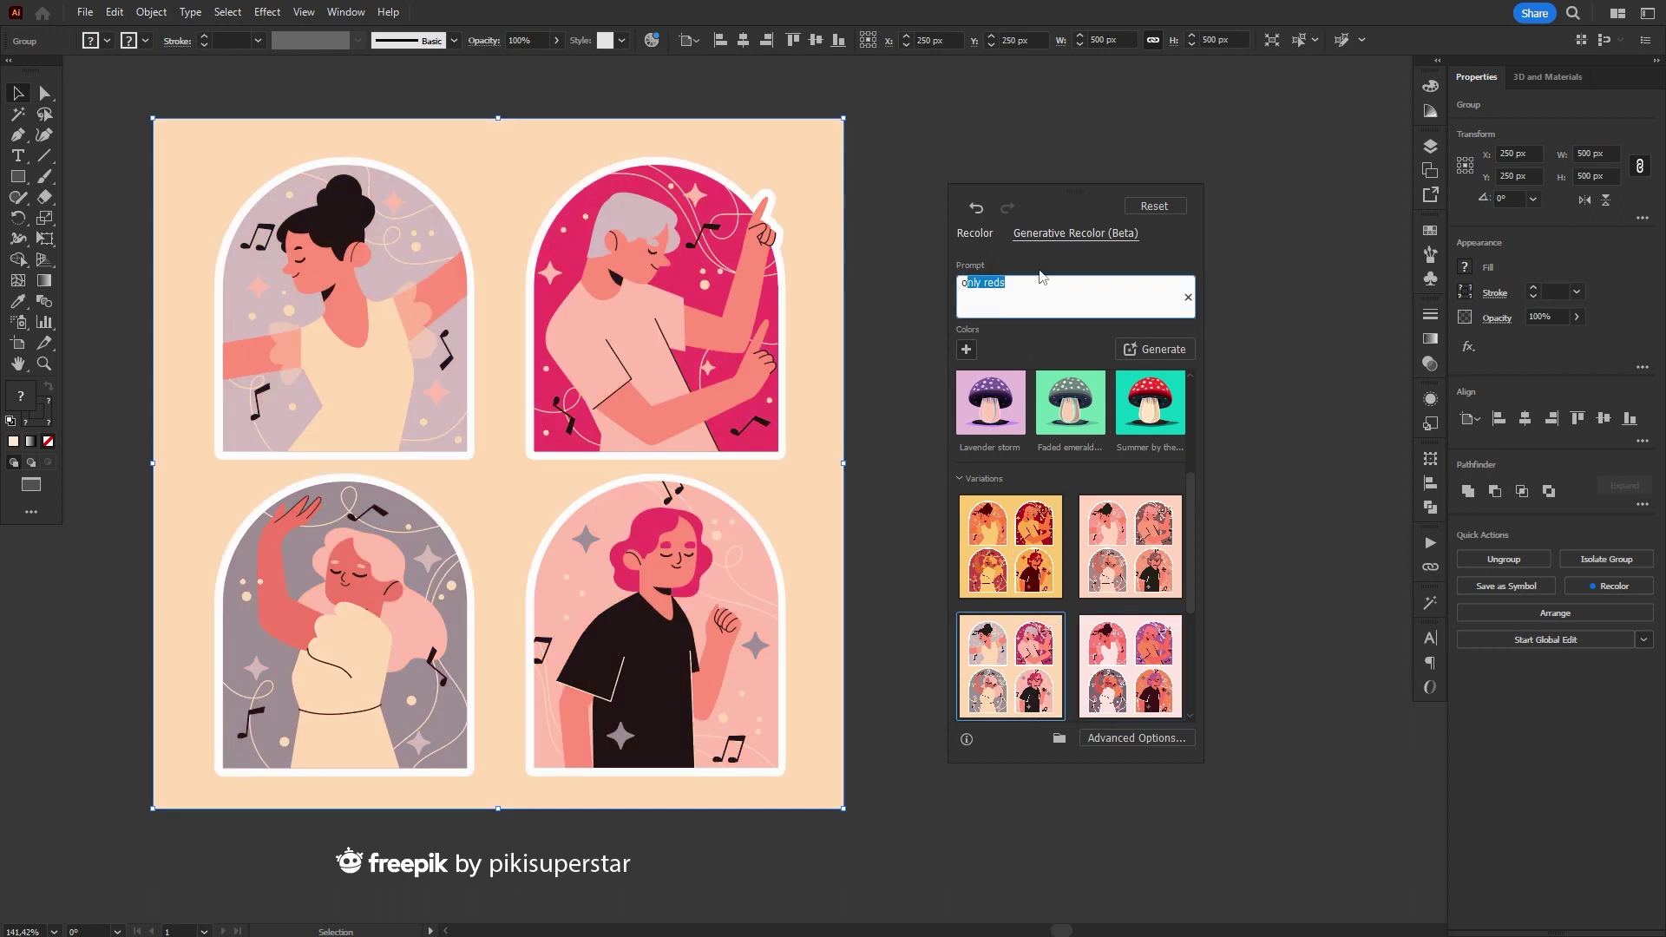
{"action": "left_click", "coordinate": [1003, 548]}
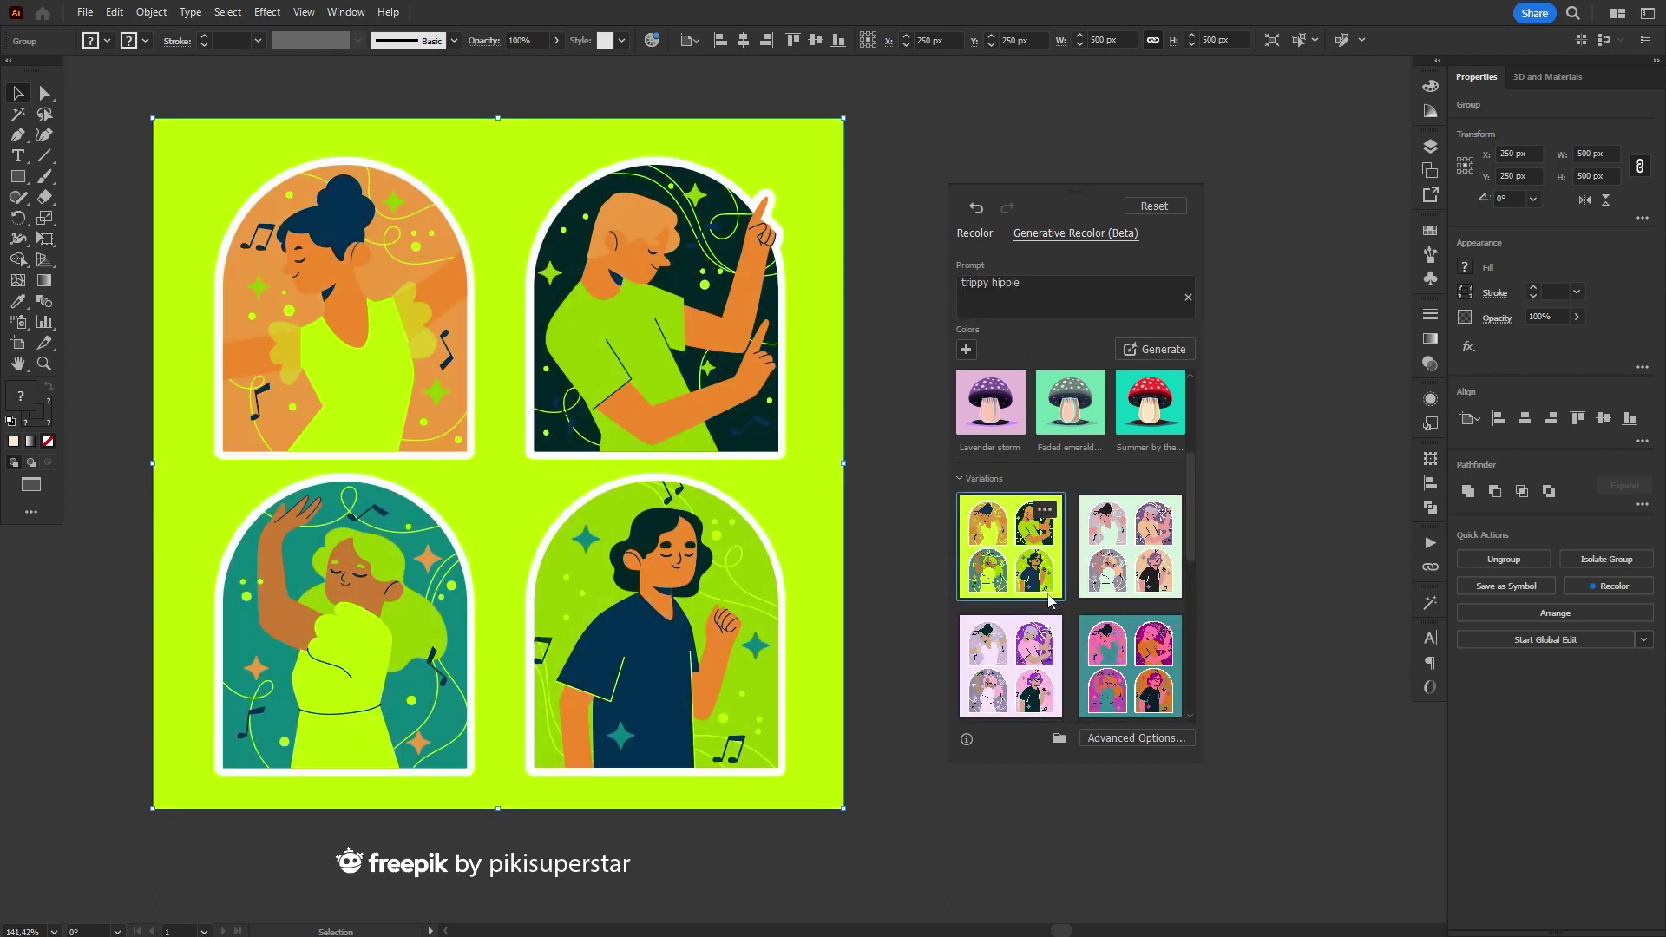
{"action": "left_click", "coordinate": [1137, 555]}
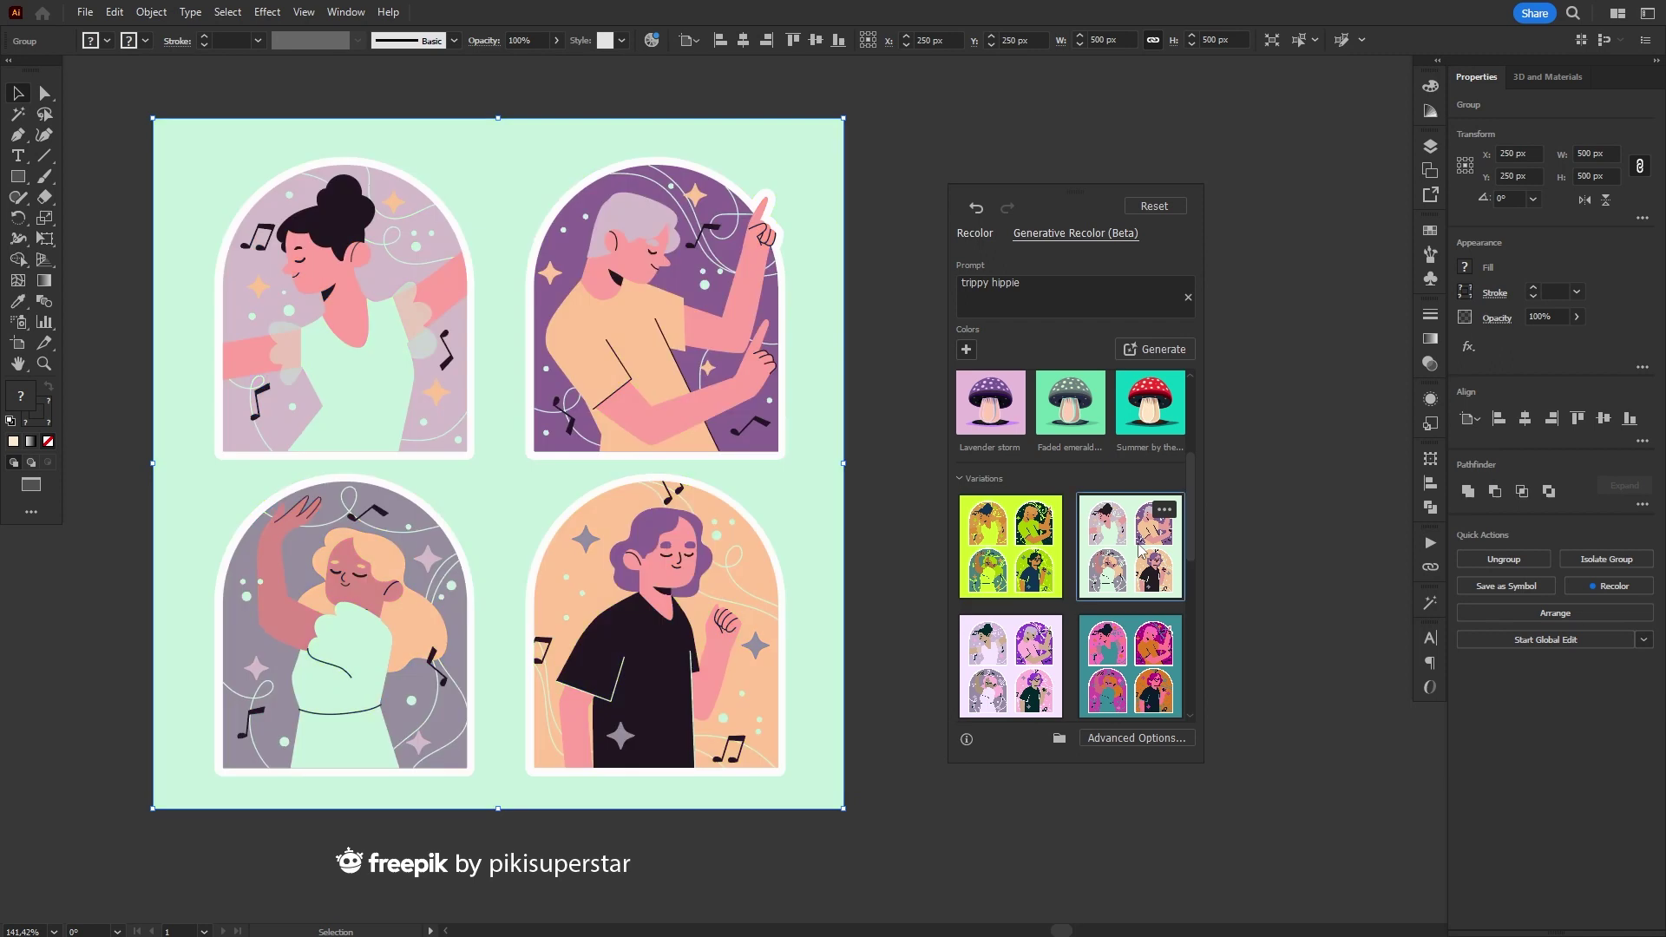
{"action": "left_click", "coordinate": [1136, 649]}
{"action": "left_click", "coordinate": [1022, 619]}
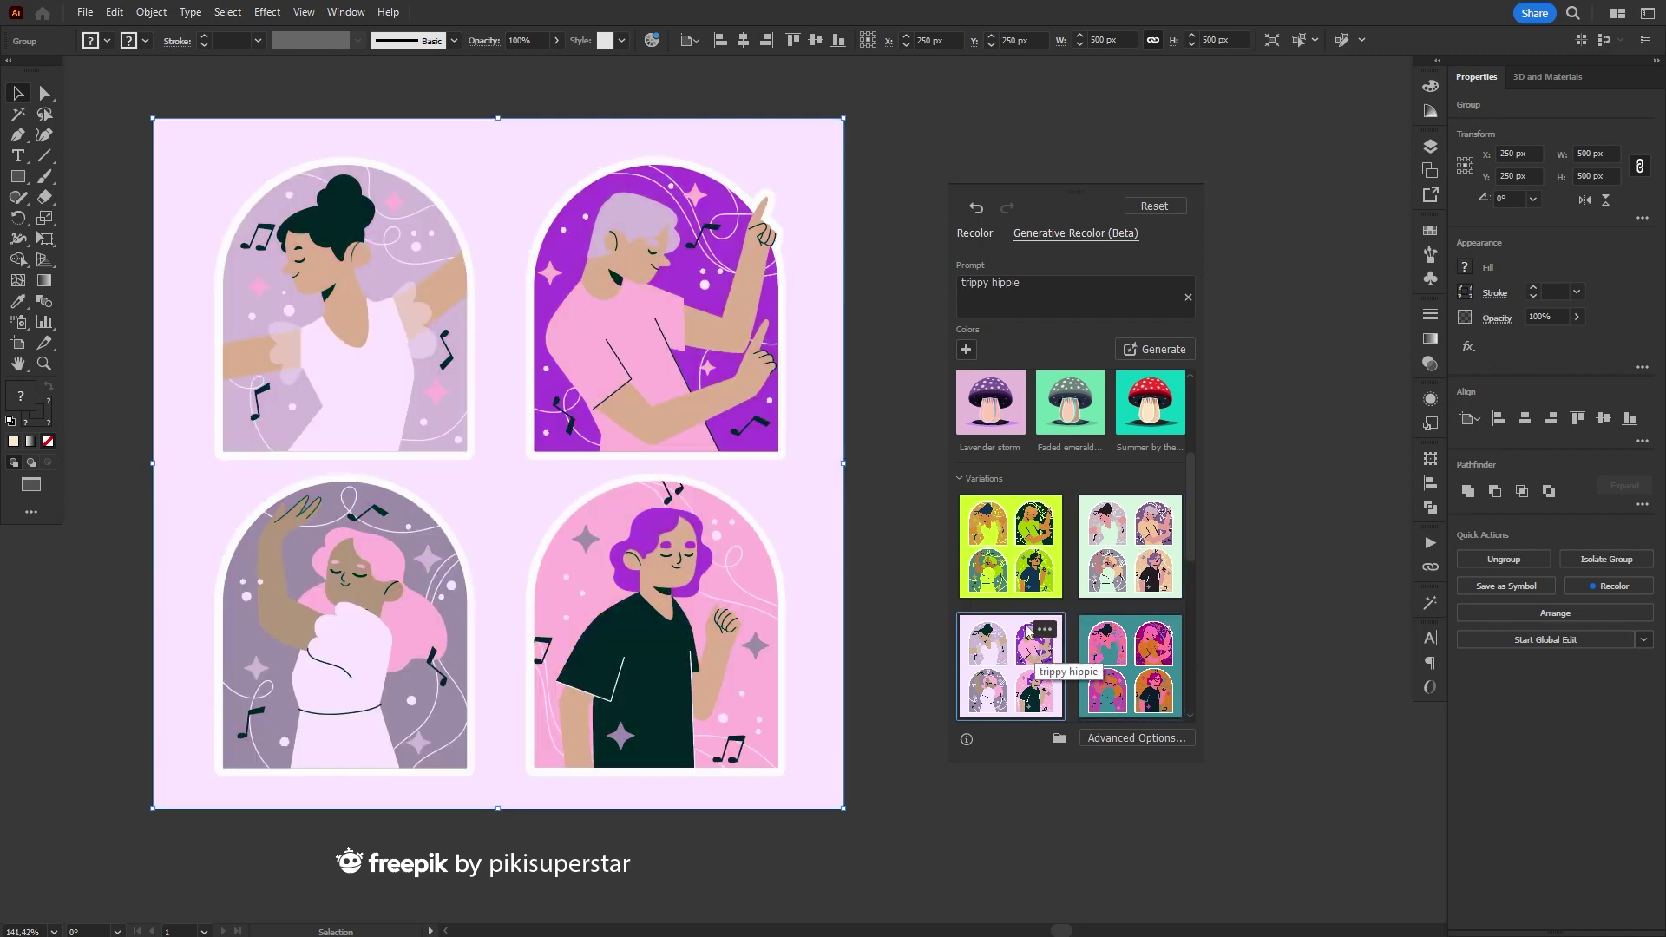
{"action": "left_click", "coordinate": [1039, 289]}
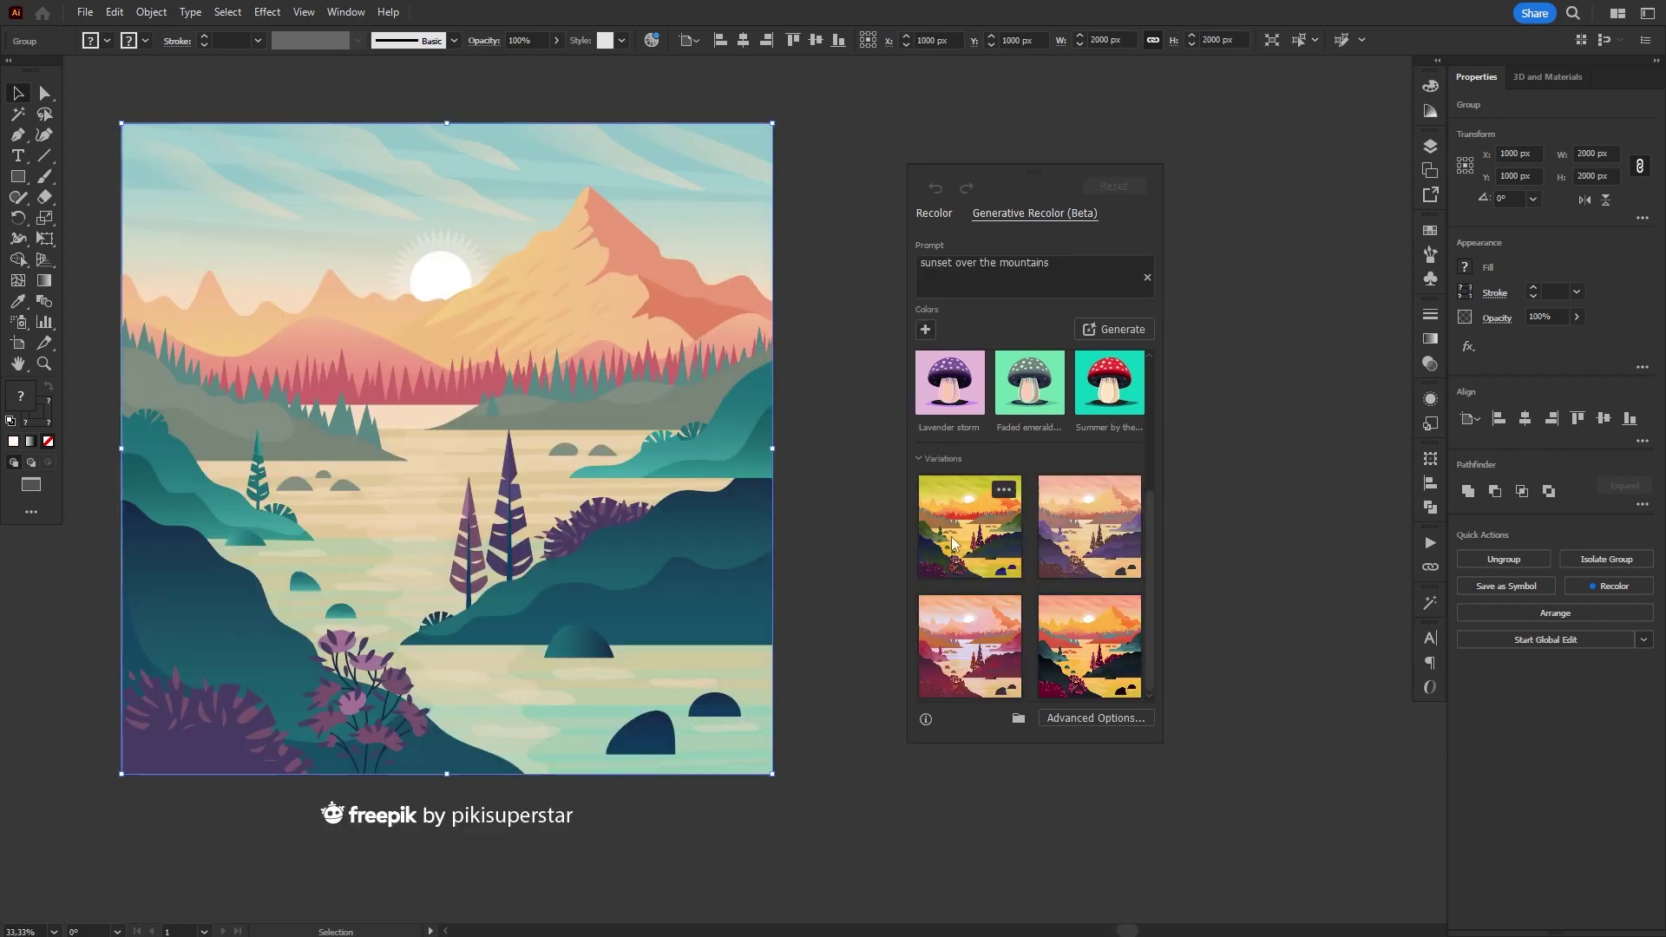
- Try the pink-purple sunset and darker purple-and-grey variations on the landscape
{"action": "left_click", "coordinate": [1048, 554]}
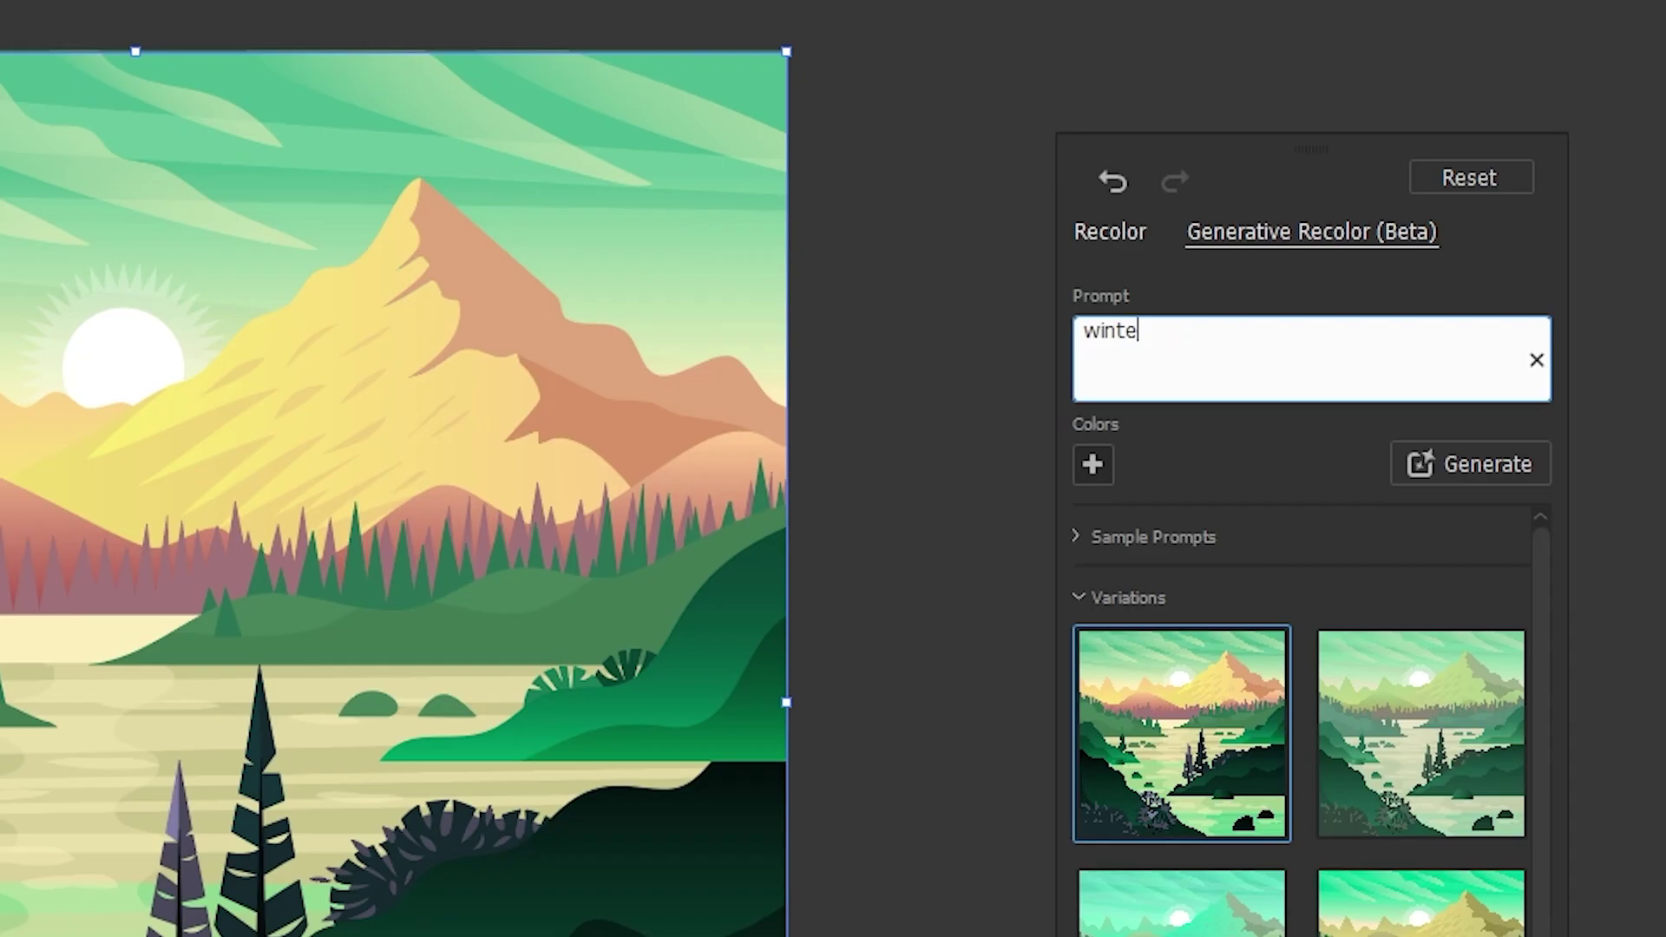
{"action": "type", "text": "r night"}
{"action": "left_click", "coordinate": [1114, 328]}
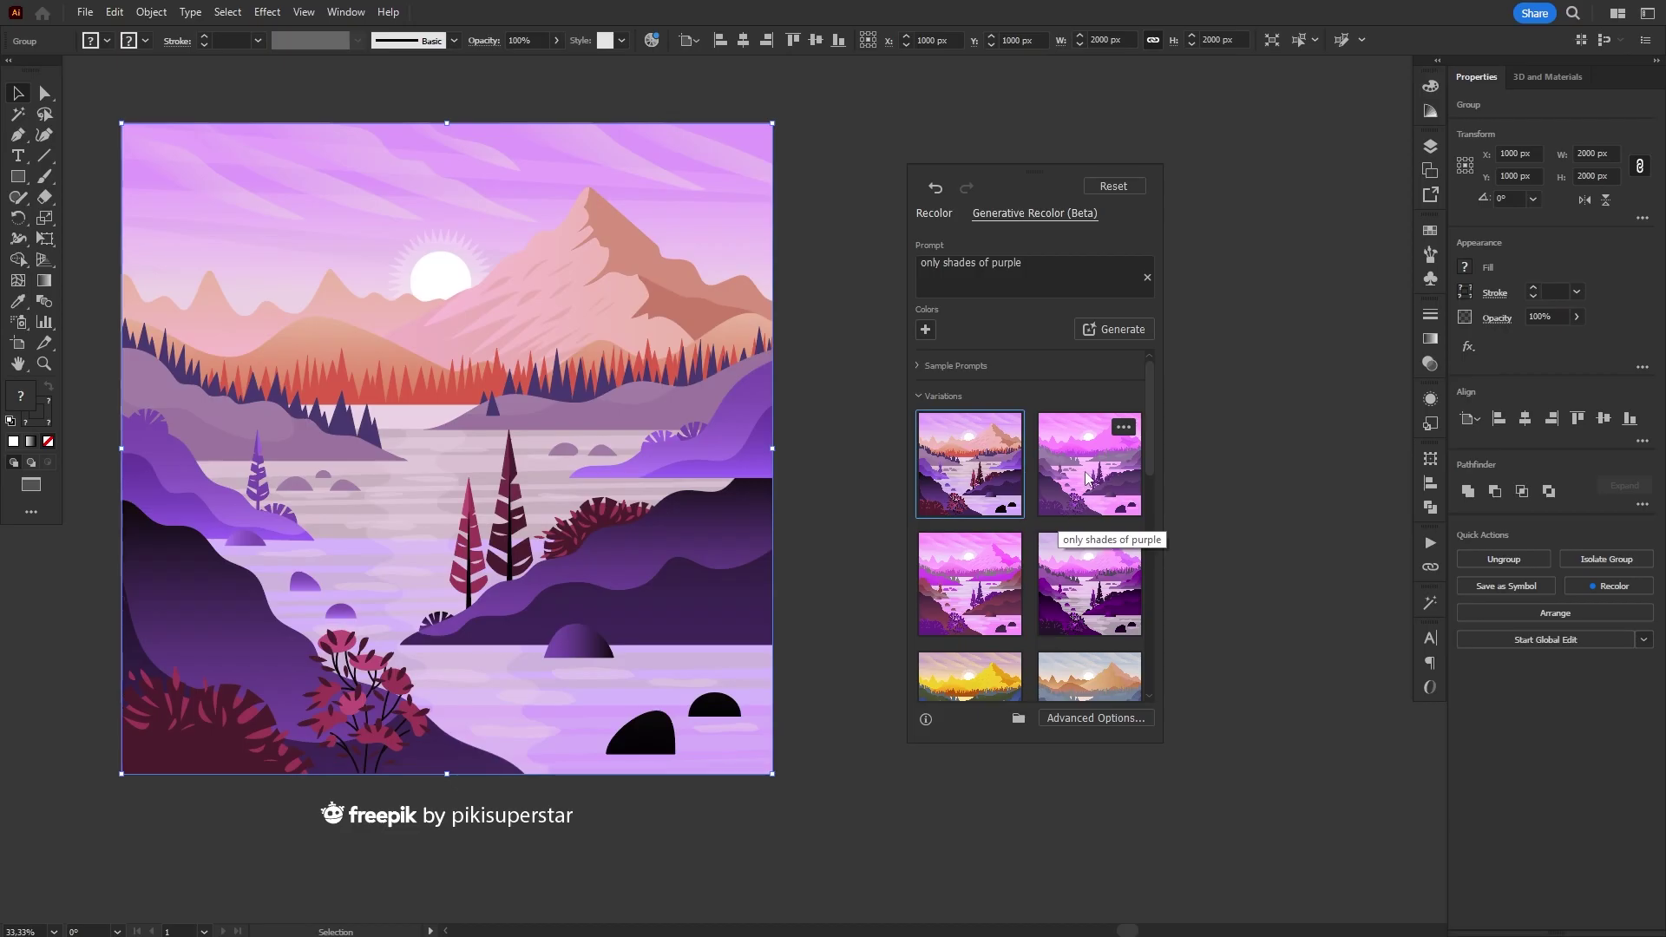
{"action": "left_click", "coordinate": [1087, 480]}
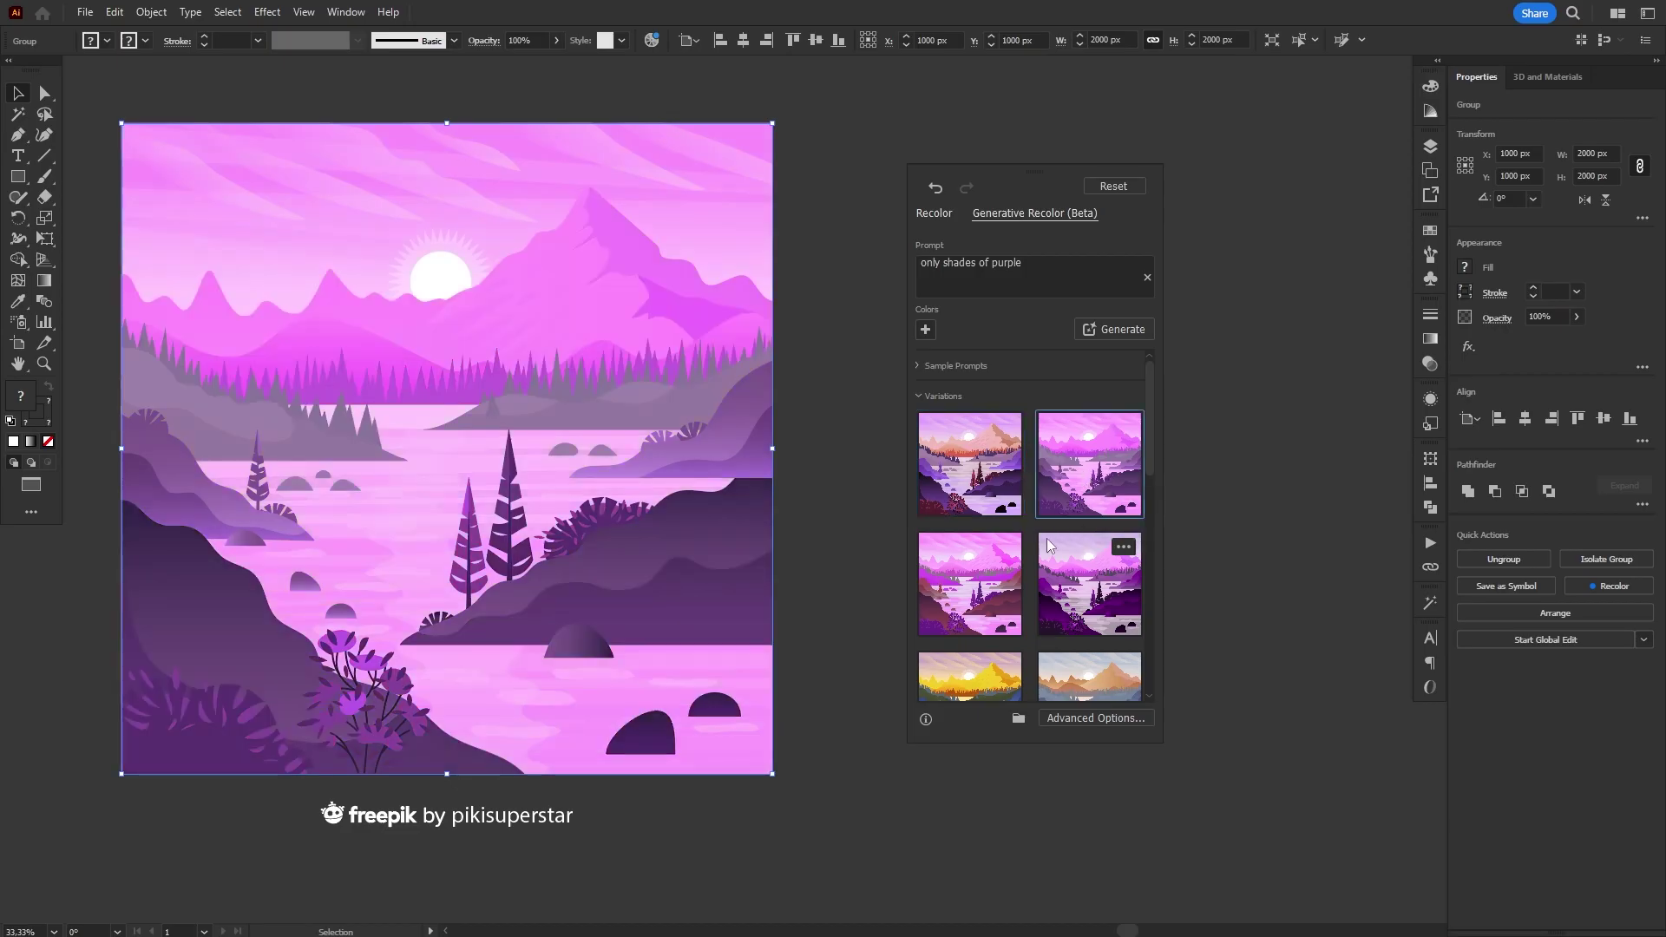
{"action": "left_click", "coordinate": [928, 618]}
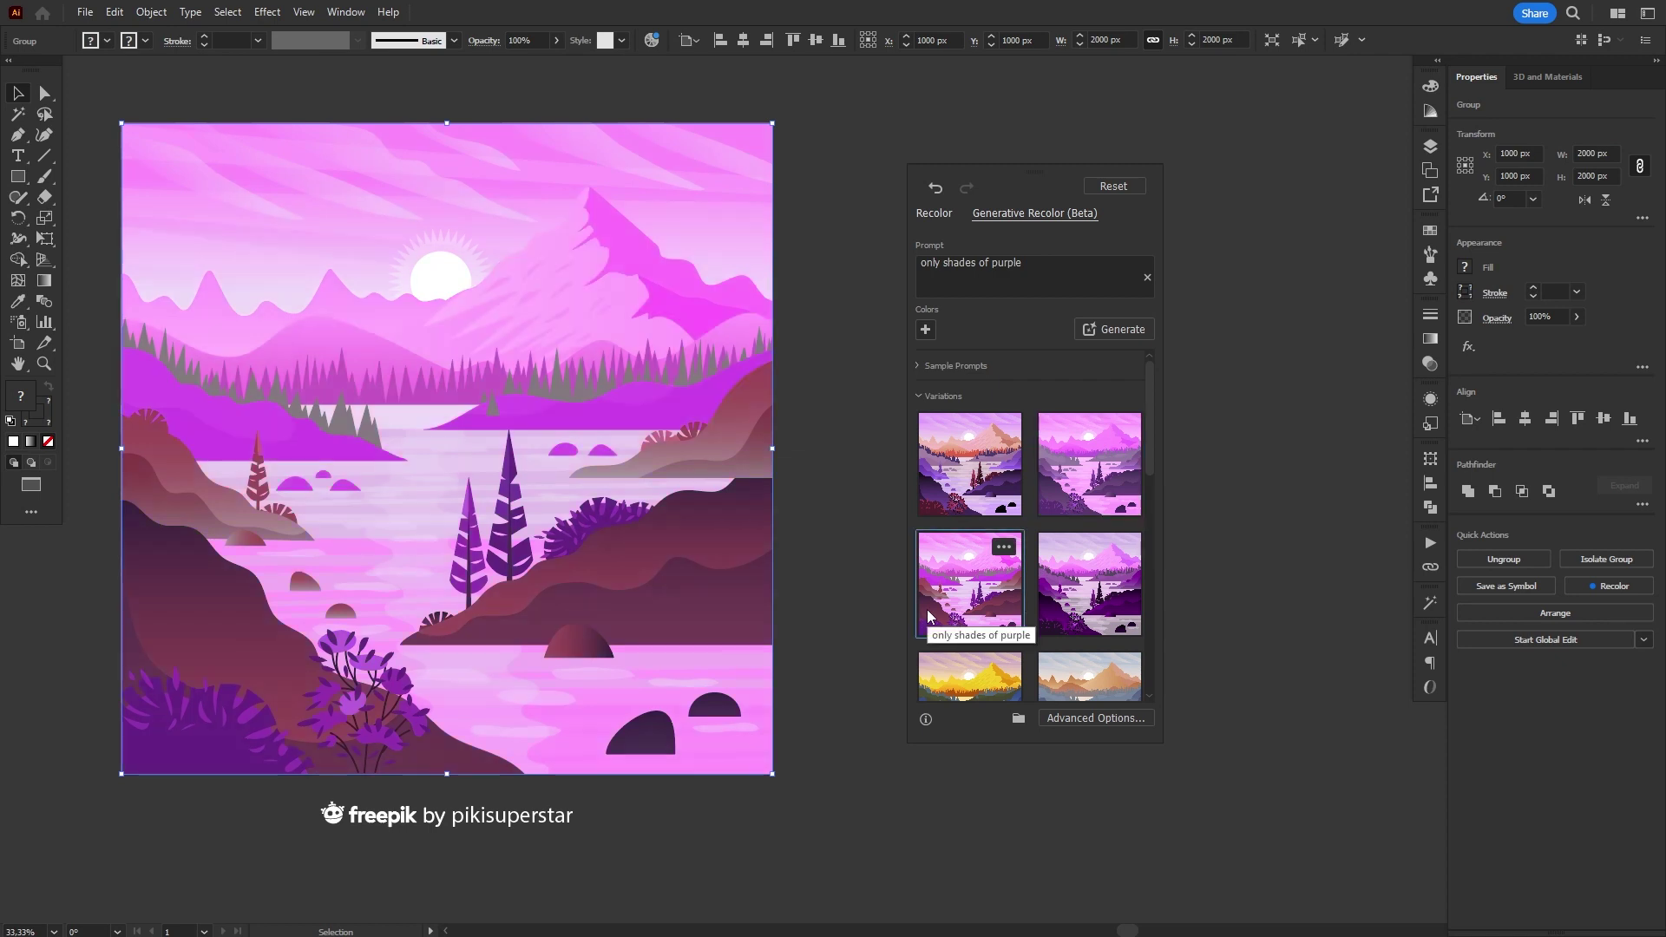
{"action": "left_click", "coordinate": [1095, 586]}
- Generate 'trippy disco lights' variations and apply the pink one with a yellow-green sky
{"action": "left_click_drag", "start_coordinate": [1040, 261], "coordinate": [942, 258]}
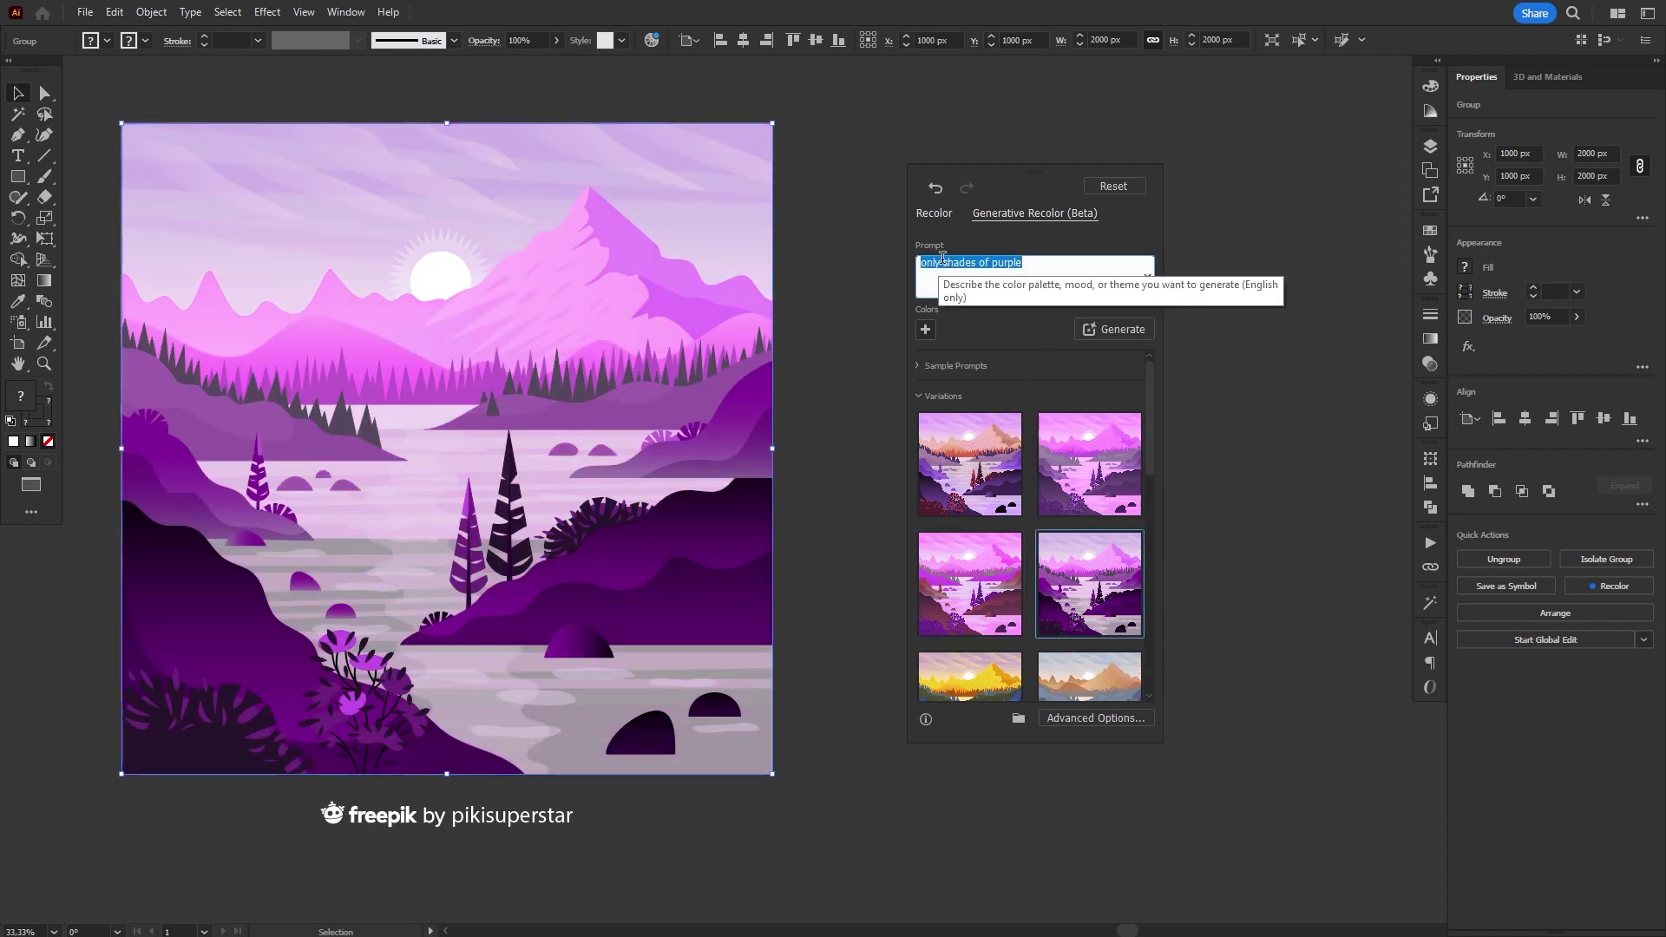
{"action": "type", "text": "trippy disco"}
{"action": "type", "text": "lightsa"}
{"action": "key", "text": "Return"}
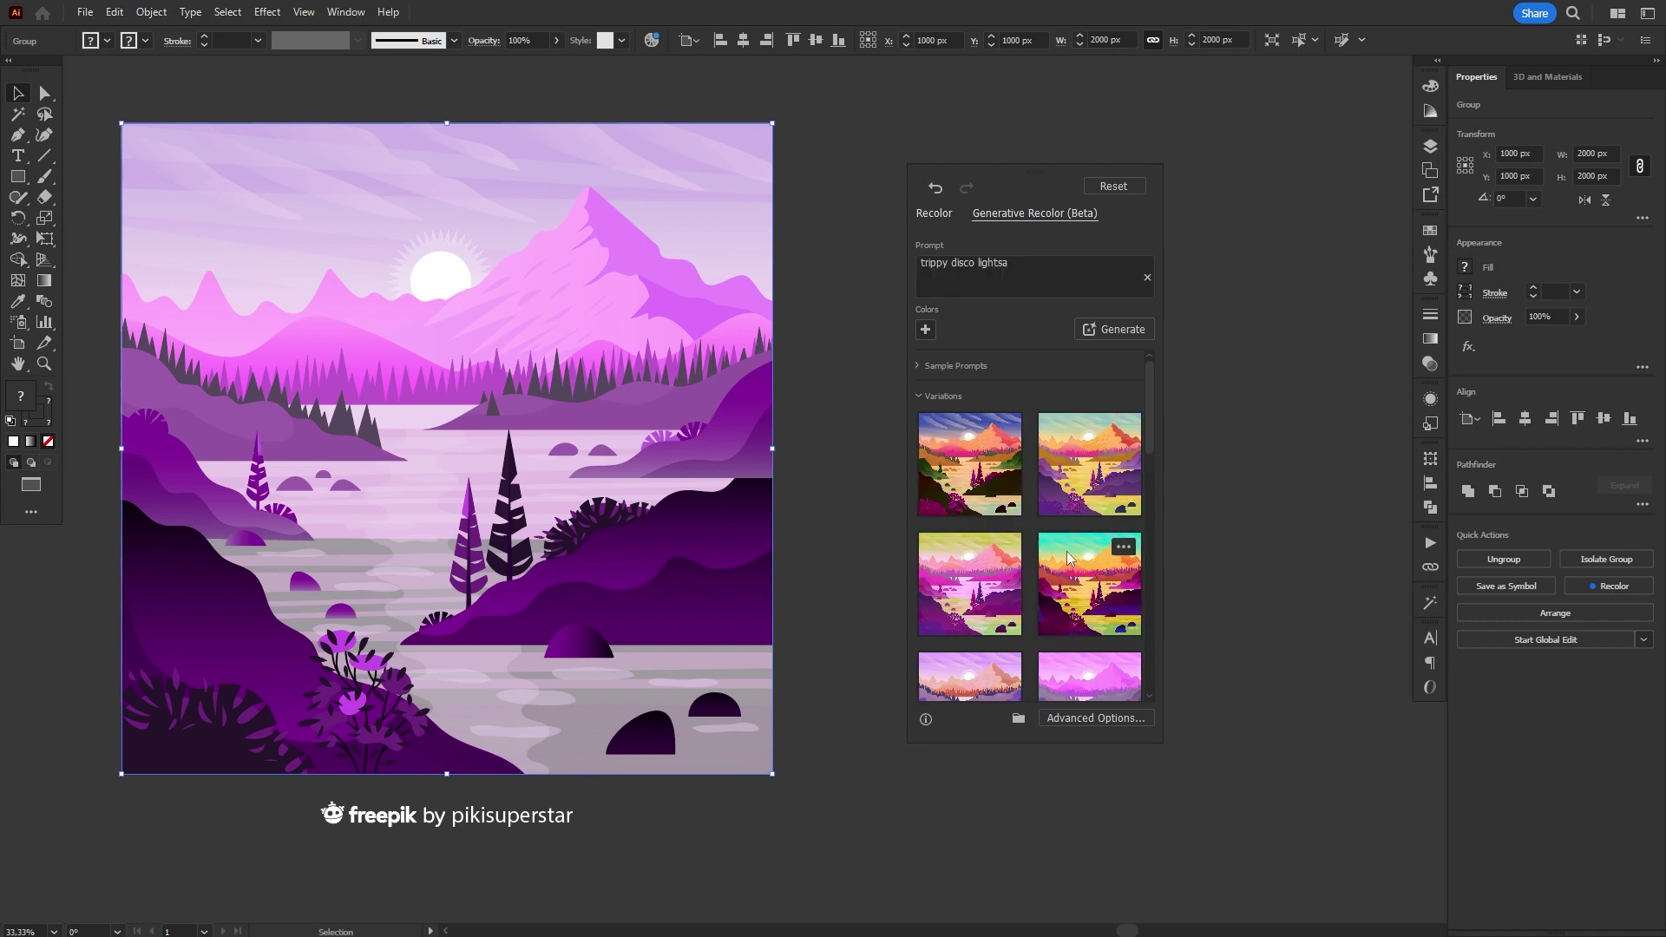
{"action": "left_click", "coordinate": [1076, 582]}
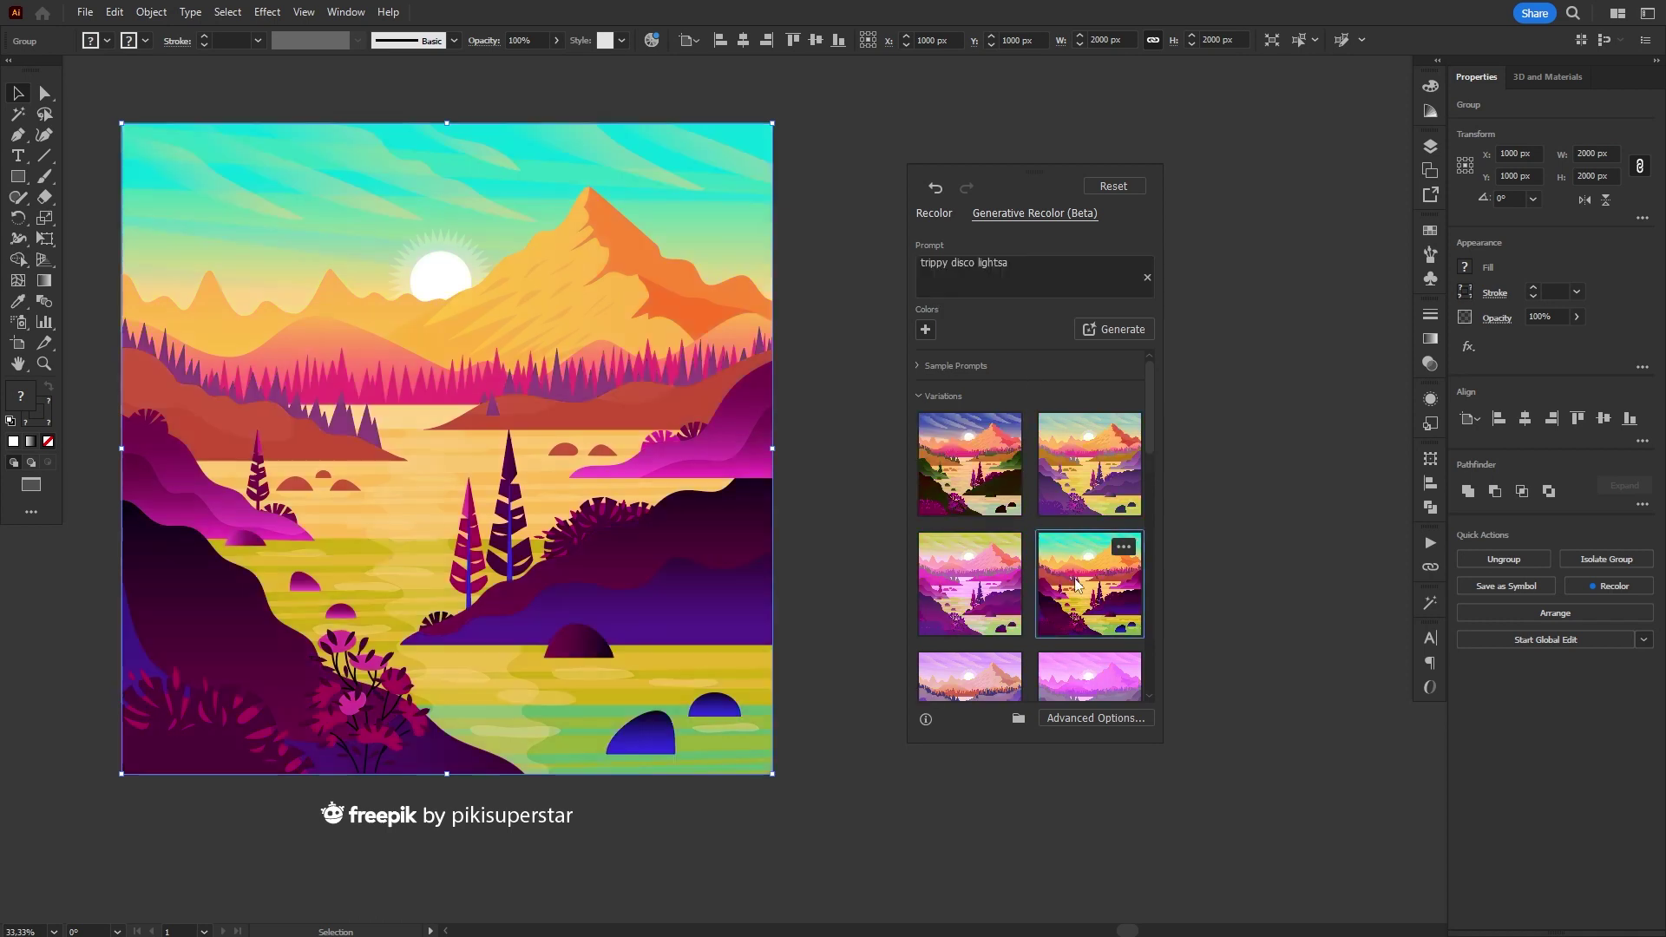
{"action": "left_click", "coordinate": [1092, 478]}
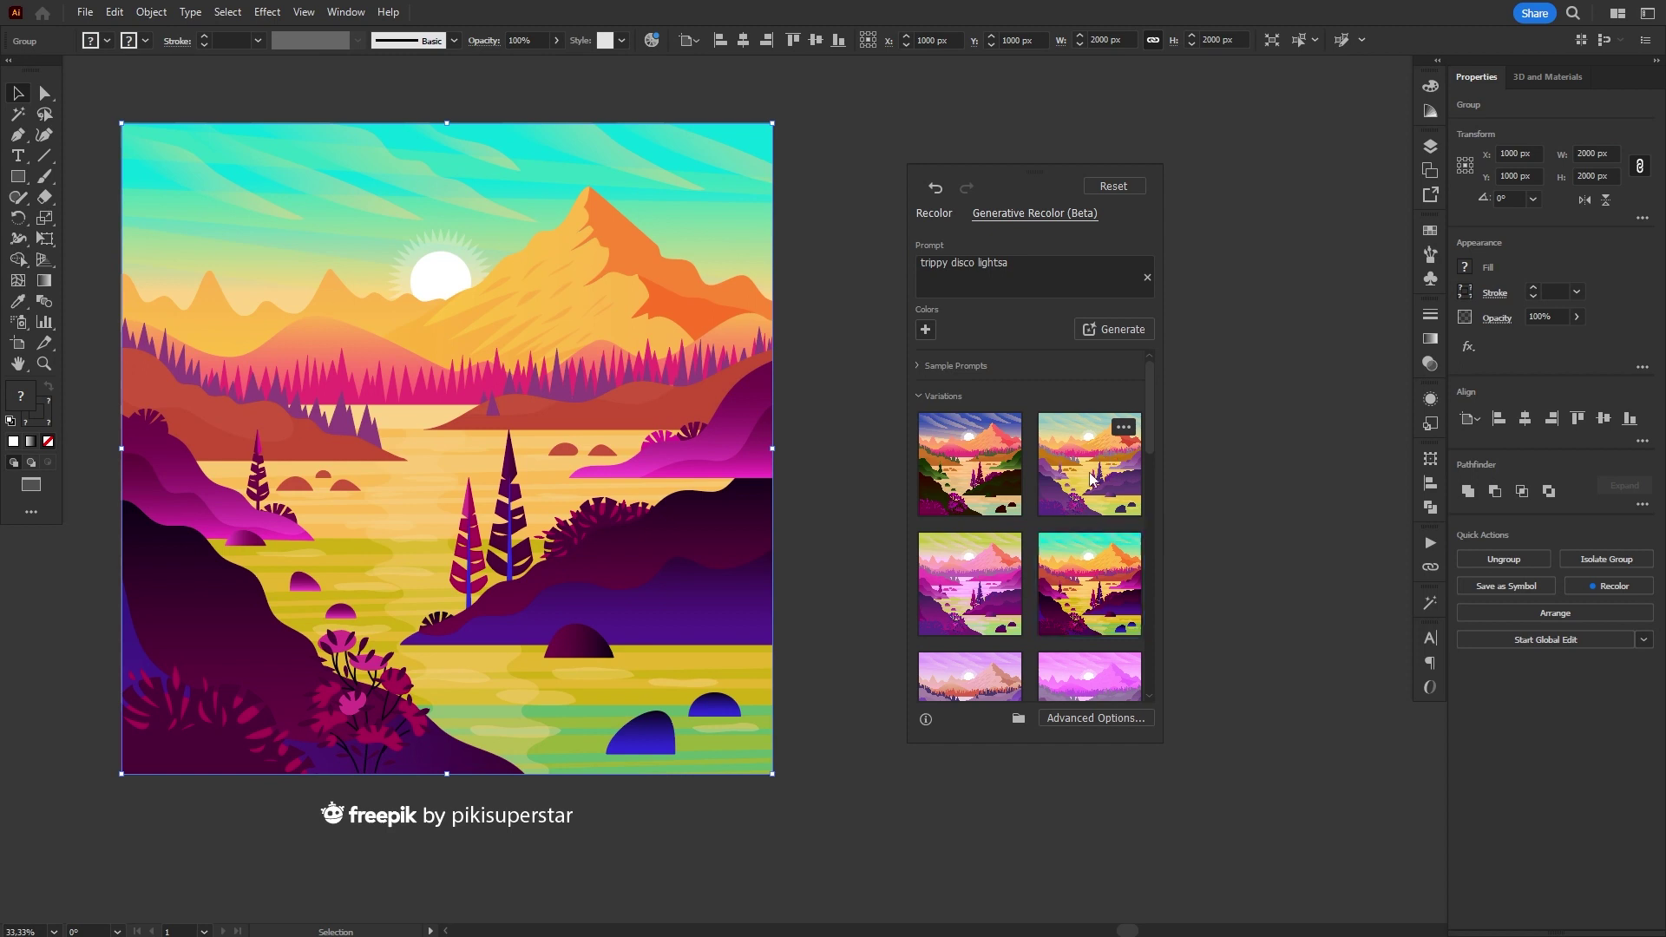
{"action": "left_click", "coordinate": [971, 597]}
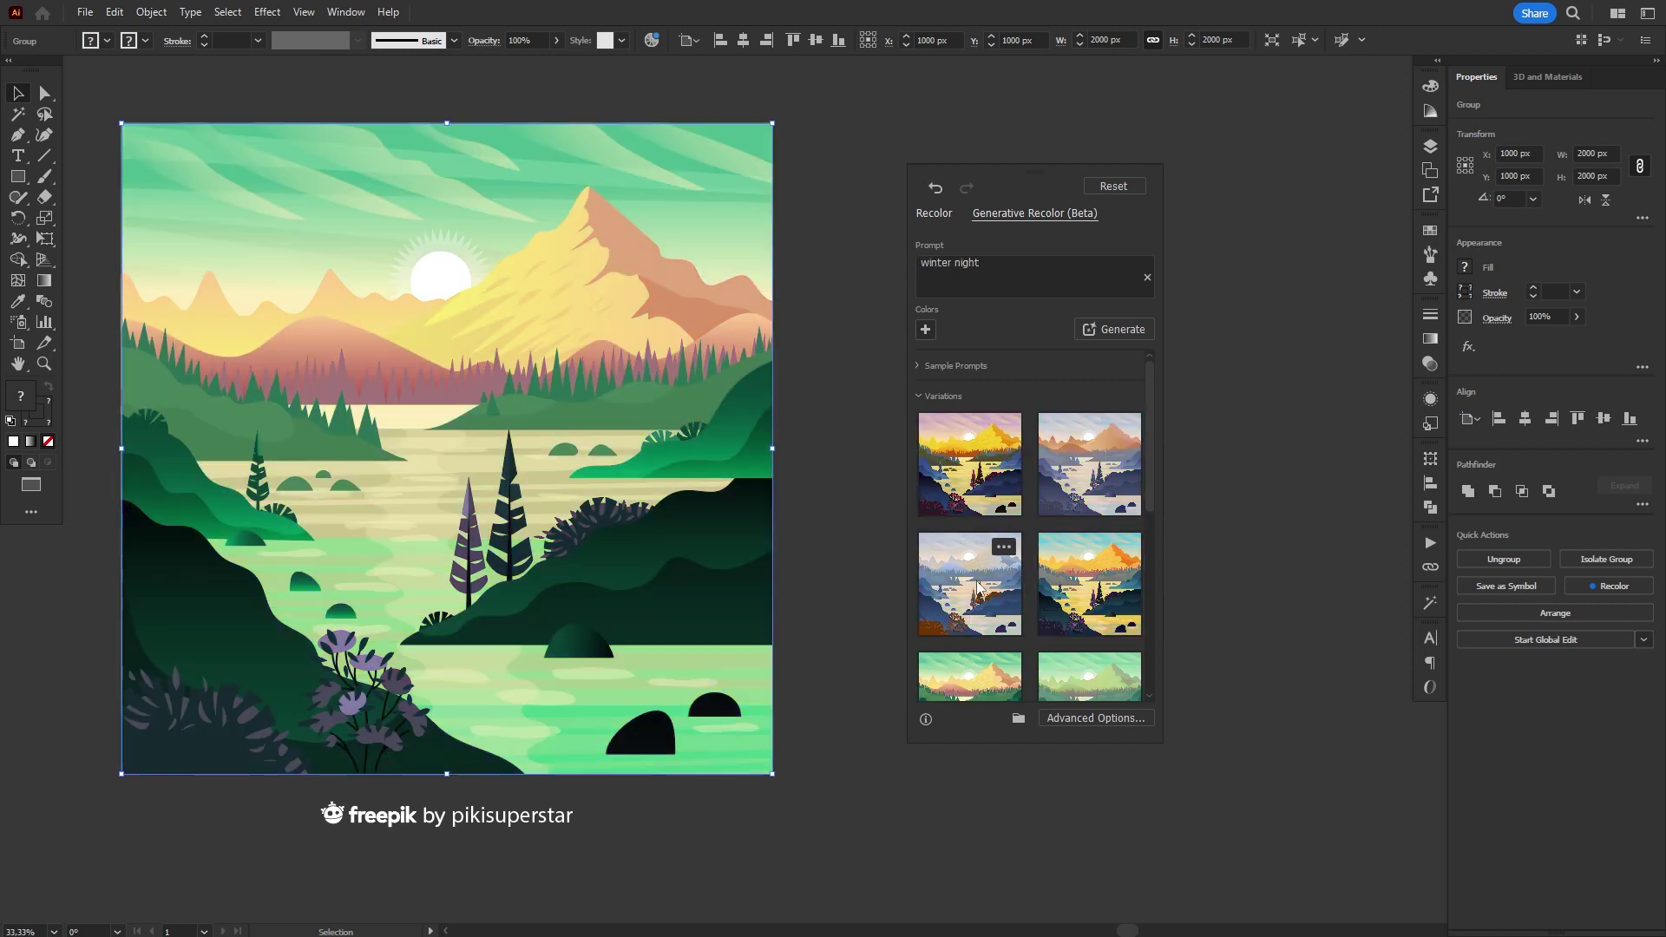
- Compare the 'winter night' variations and settle on the blue-and-peach palette
{"action": "left_click", "coordinate": [973, 587]}
{"action": "left_click", "coordinate": [1075, 586]}
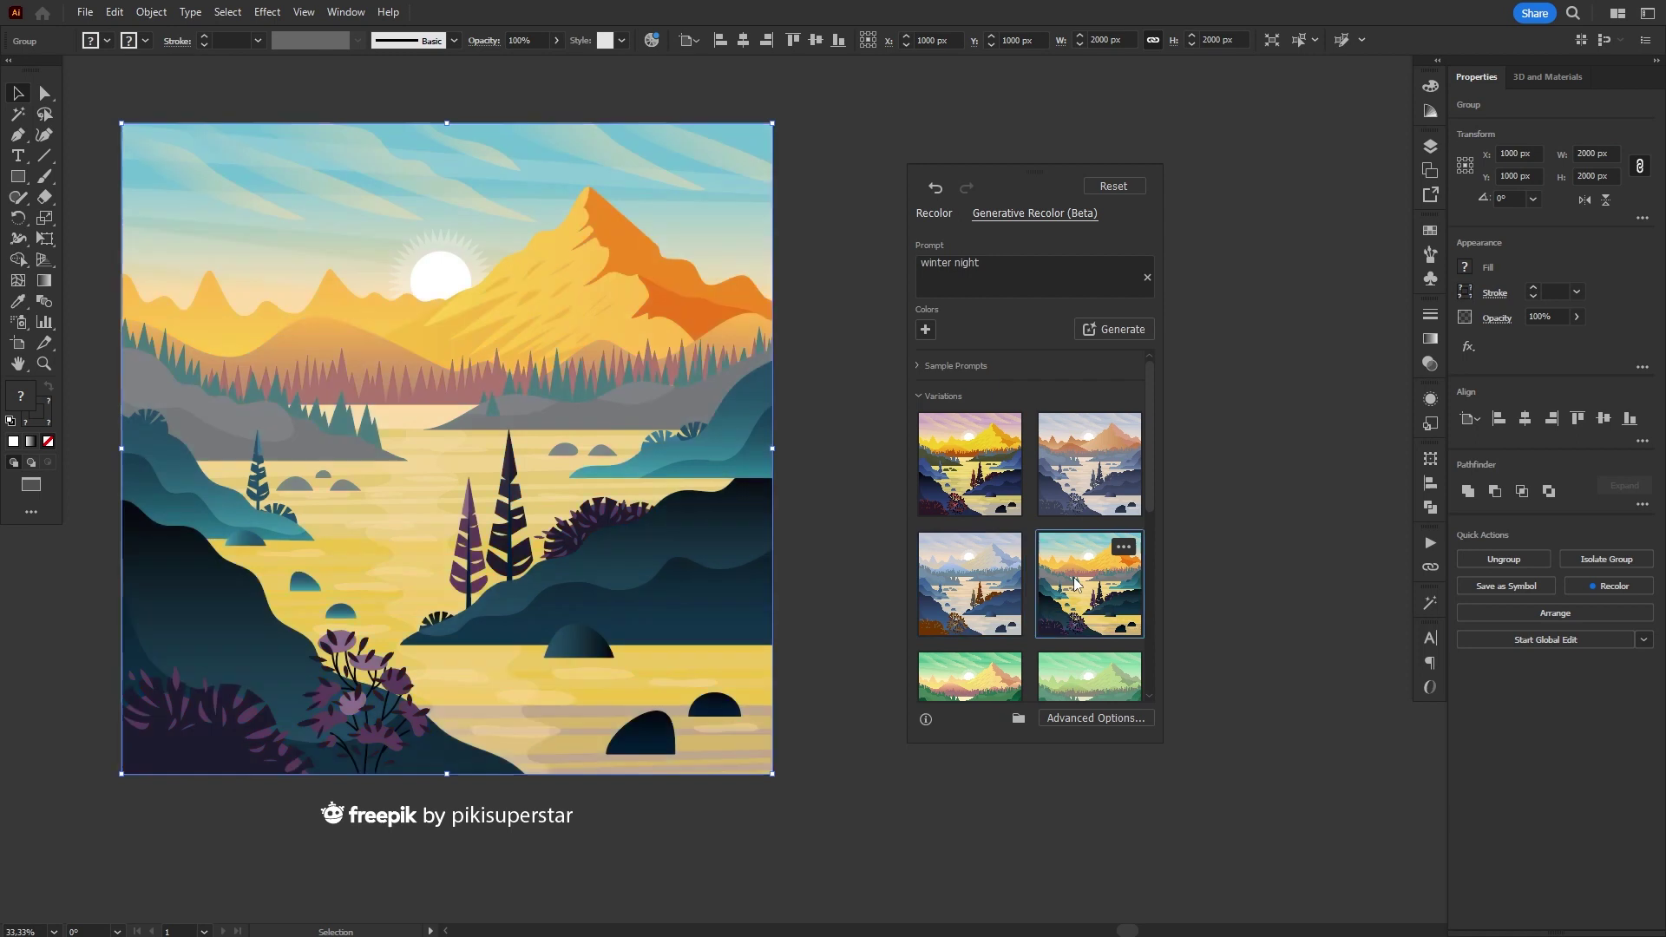
{"action": "left_click", "coordinate": [1066, 487]}
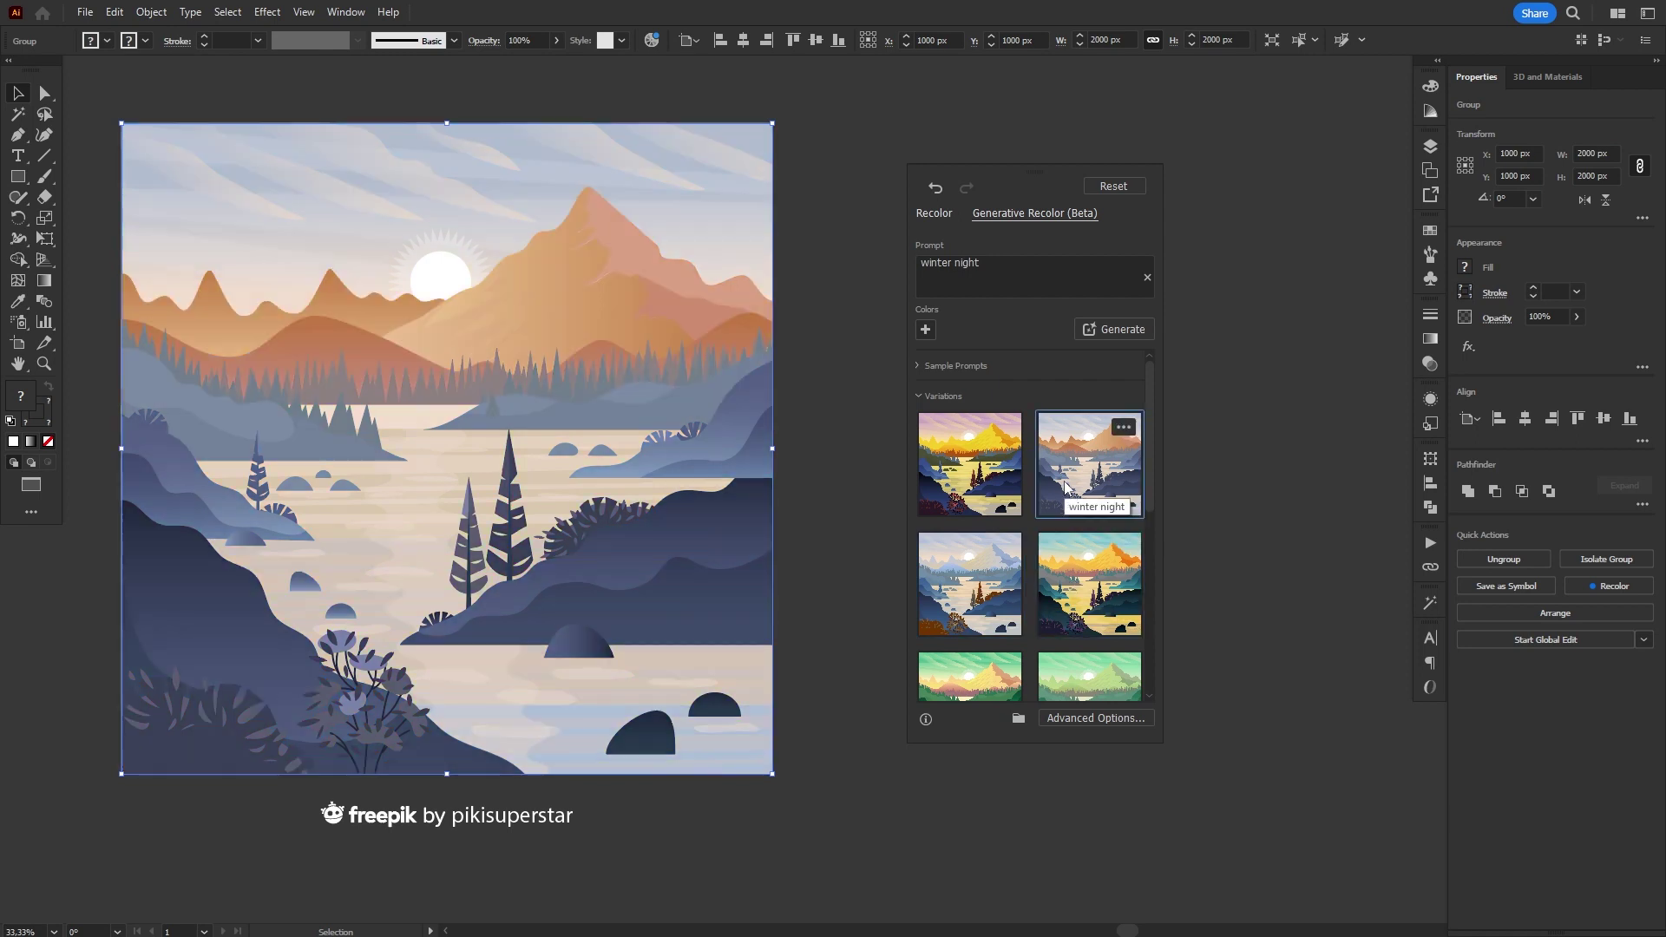
{"action": "left_click", "coordinate": [999, 270]}
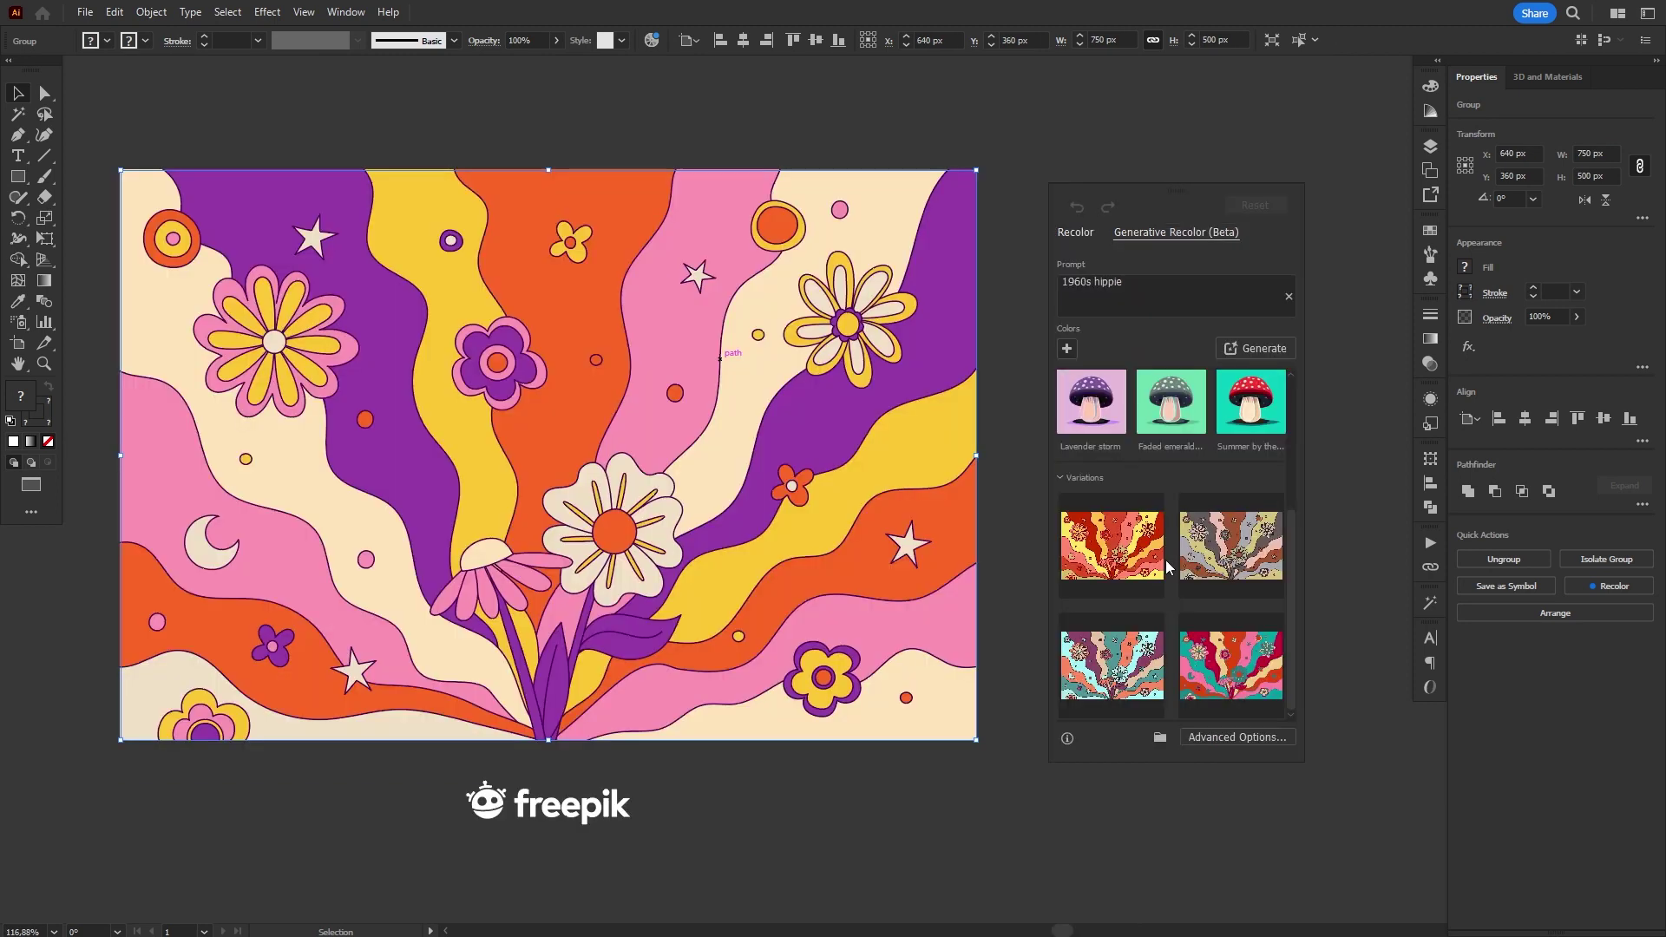
- Preview the '1960s hippie' variations, returning to the red and yellow one
{"action": "left_click", "coordinate": [1119, 545]}
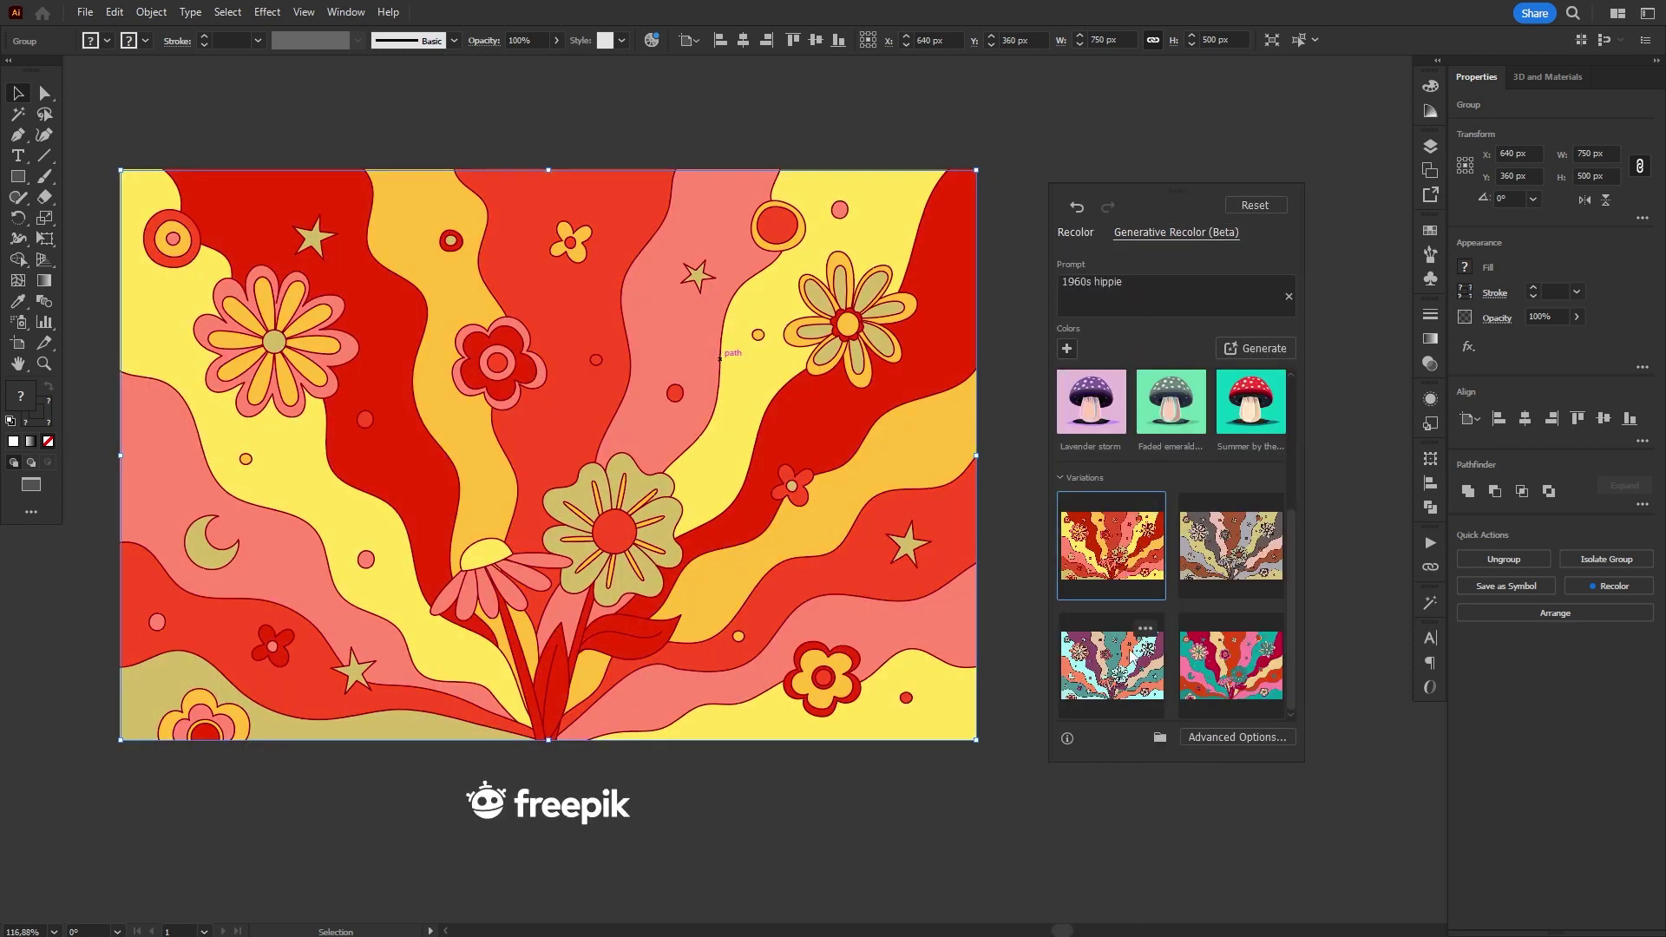
{"action": "left_click", "coordinate": [1124, 682]}
{"action": "left_click", "coordinate": [1238, 693]}
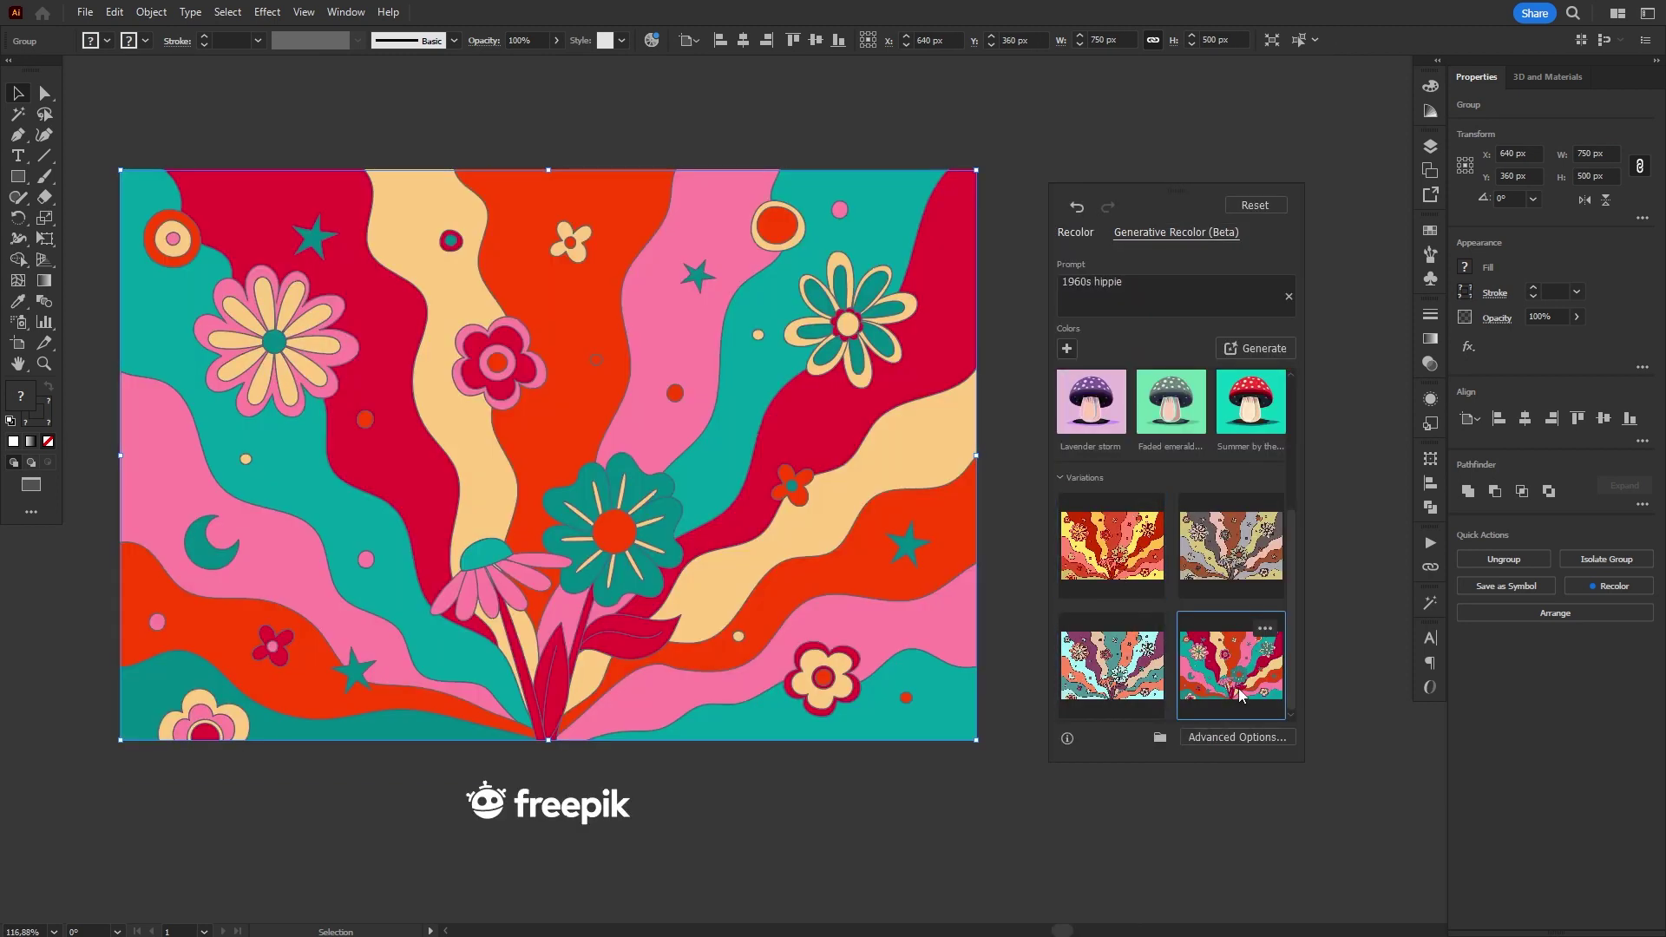
{"action": "left_click", "coordinate": [1230, 546]}
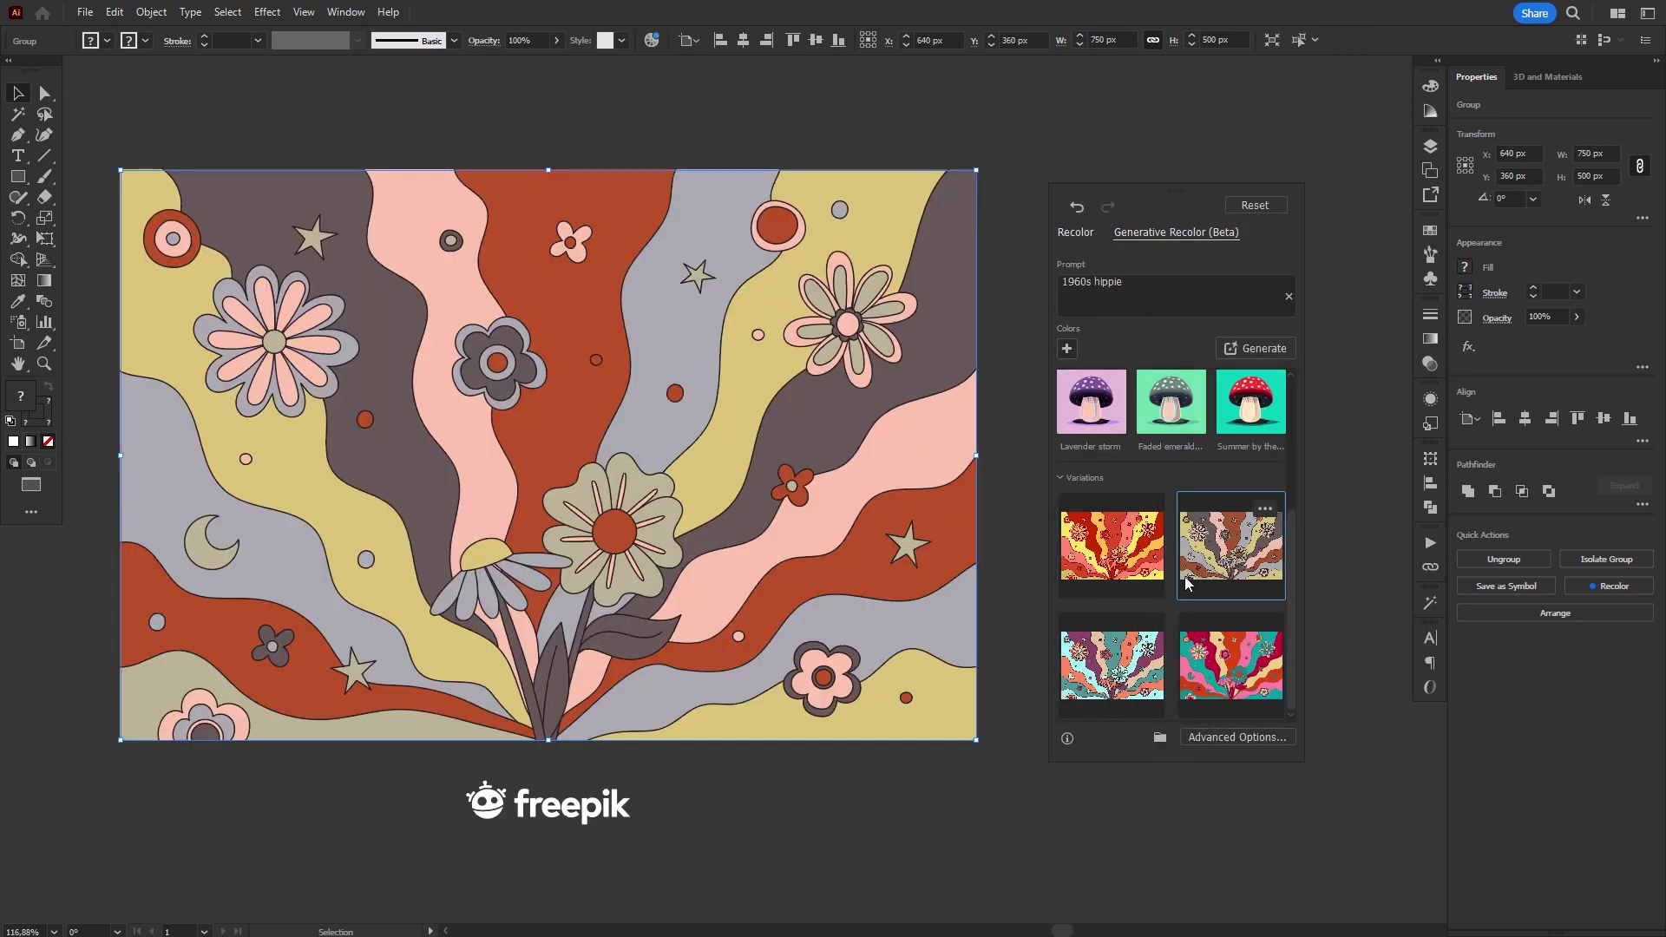
{"action": "left_click", "coordinate": [1115, 564]}
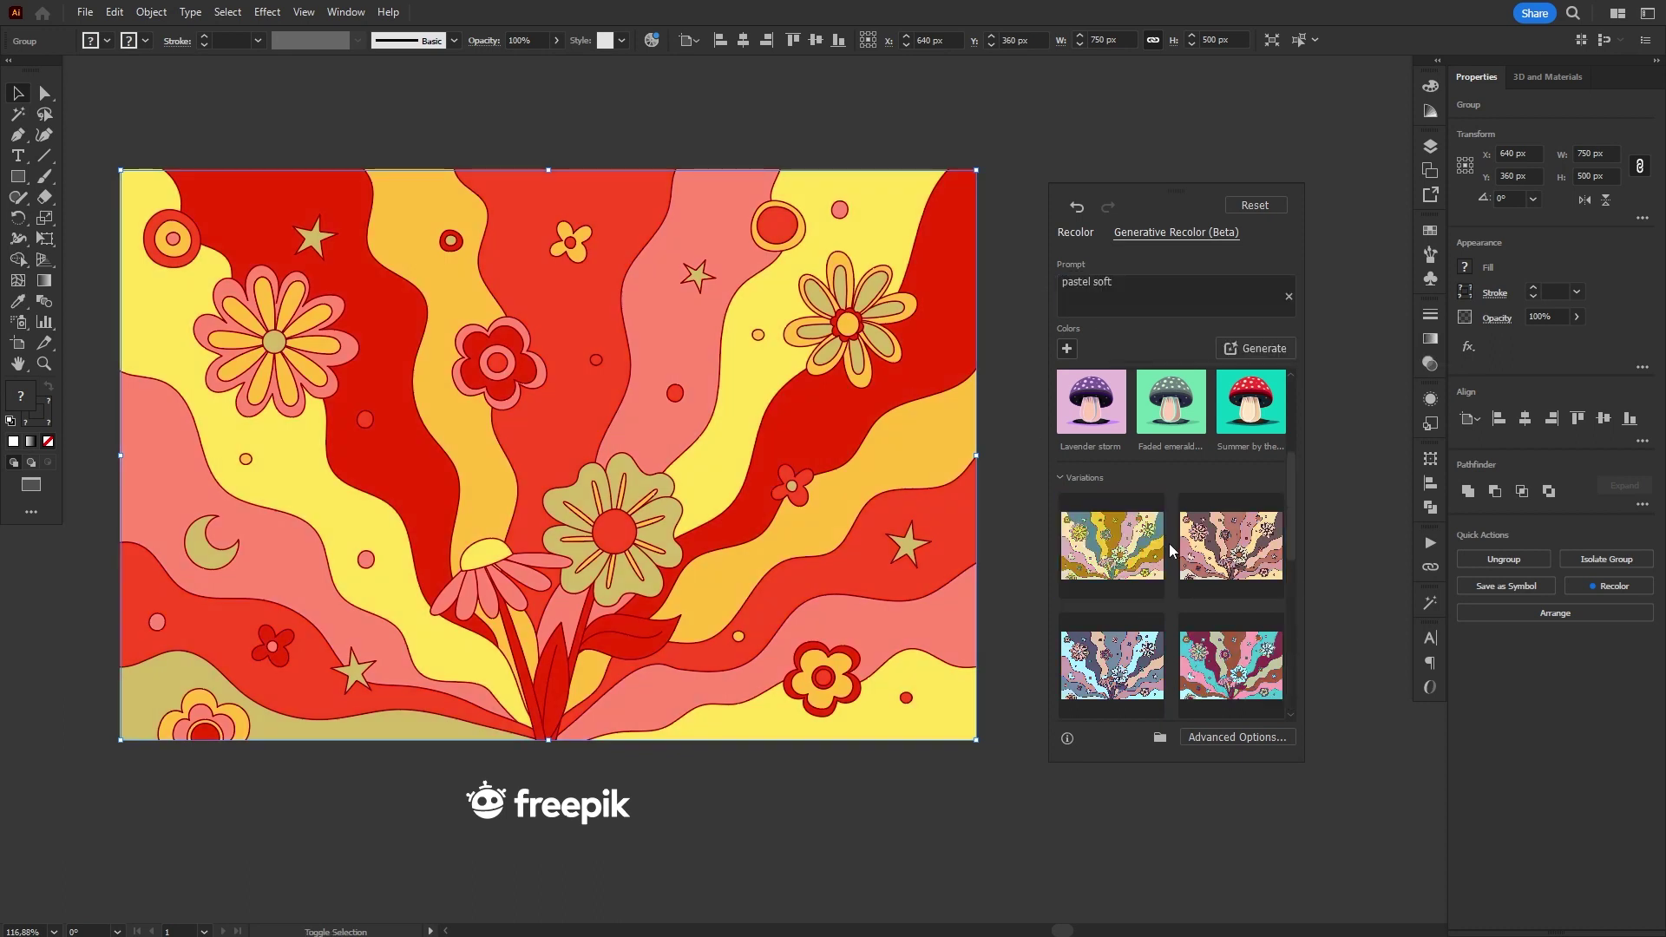
- Preview the 'pastel soft' variations and apply the cyan-and-maroon one
{"action": "left_click", "coordinate": [1143, 546]}
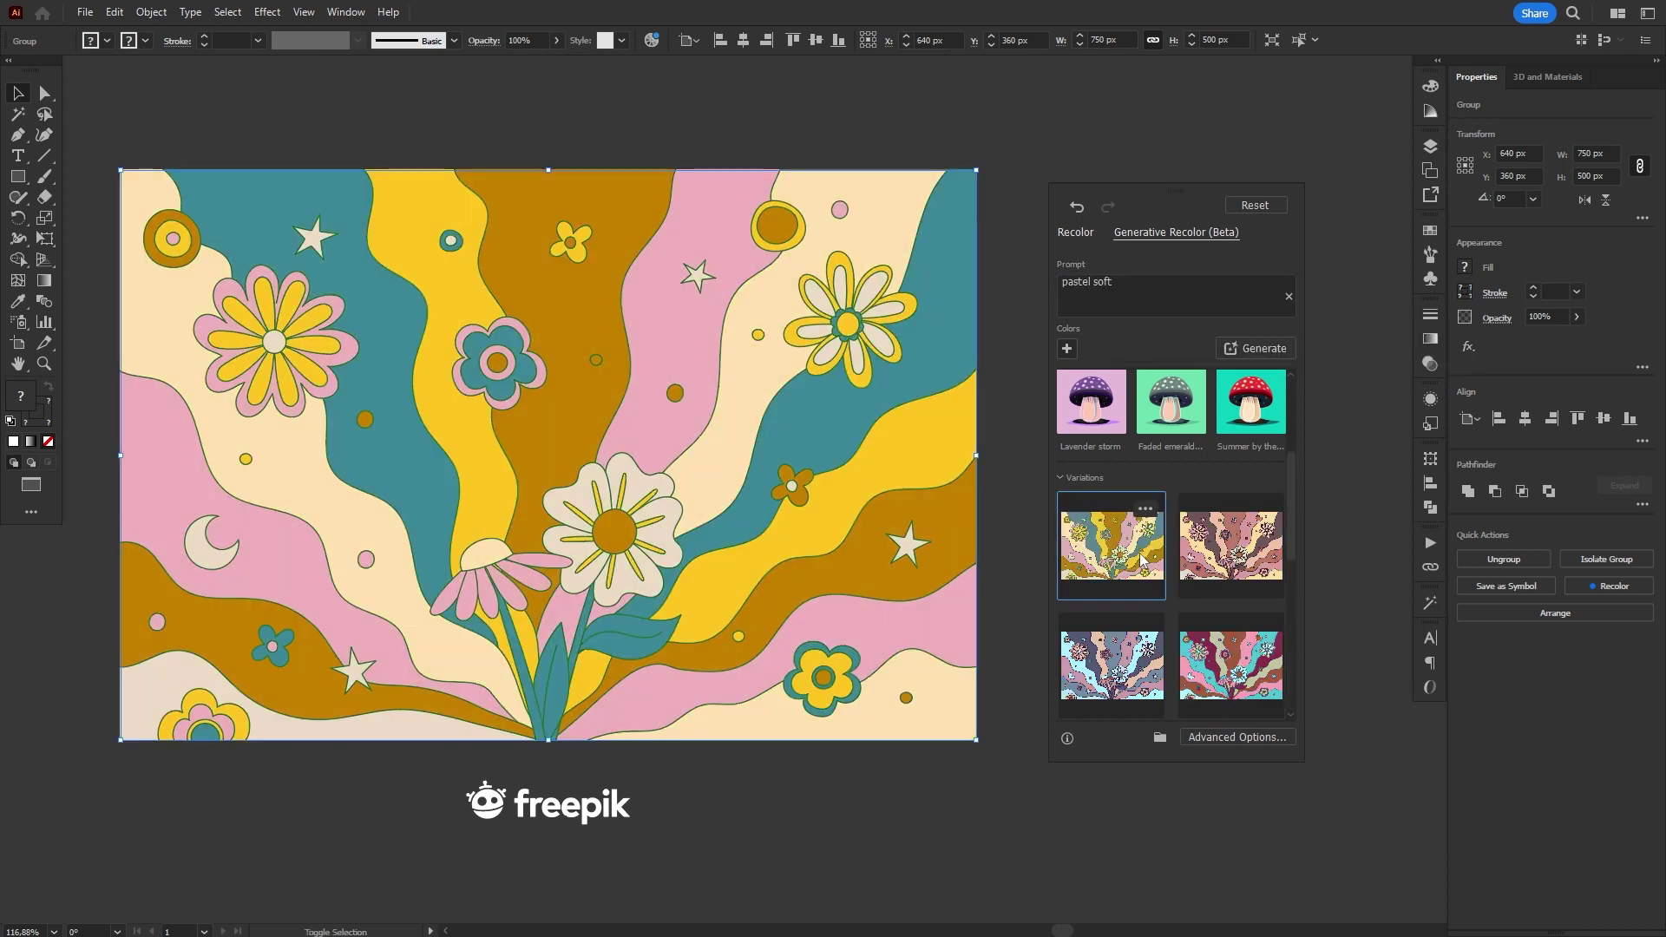
{"action": "left_click", "coordinate": [1117, 686]}
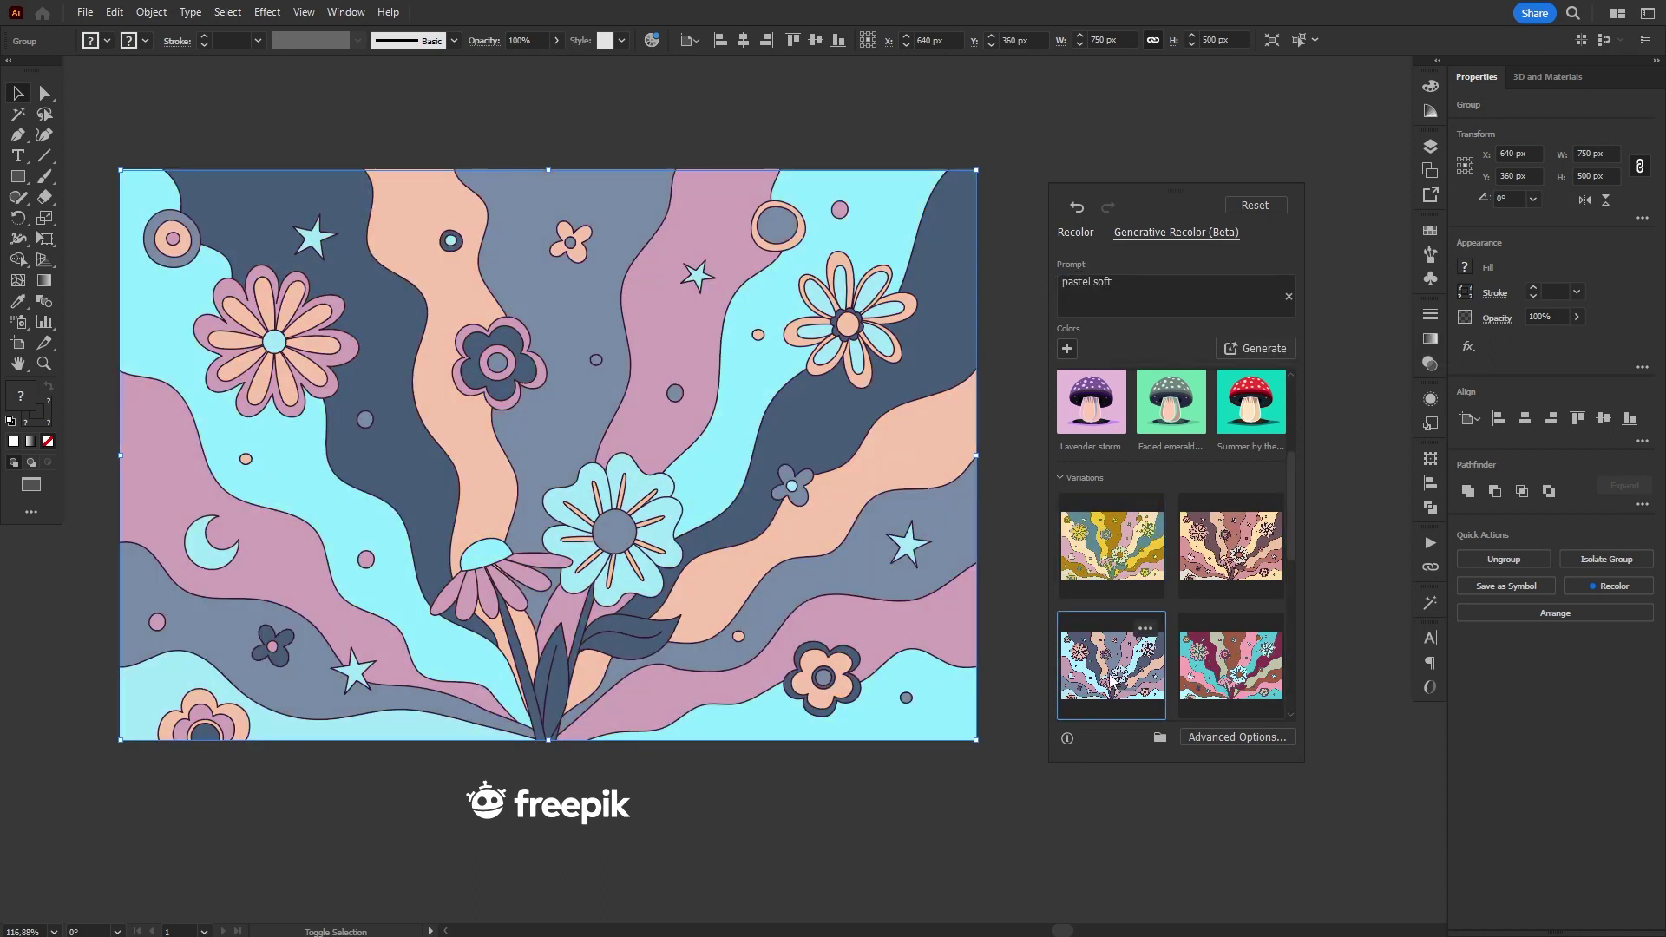
{"action": "left_click", "coordinate": [1214, 673]}
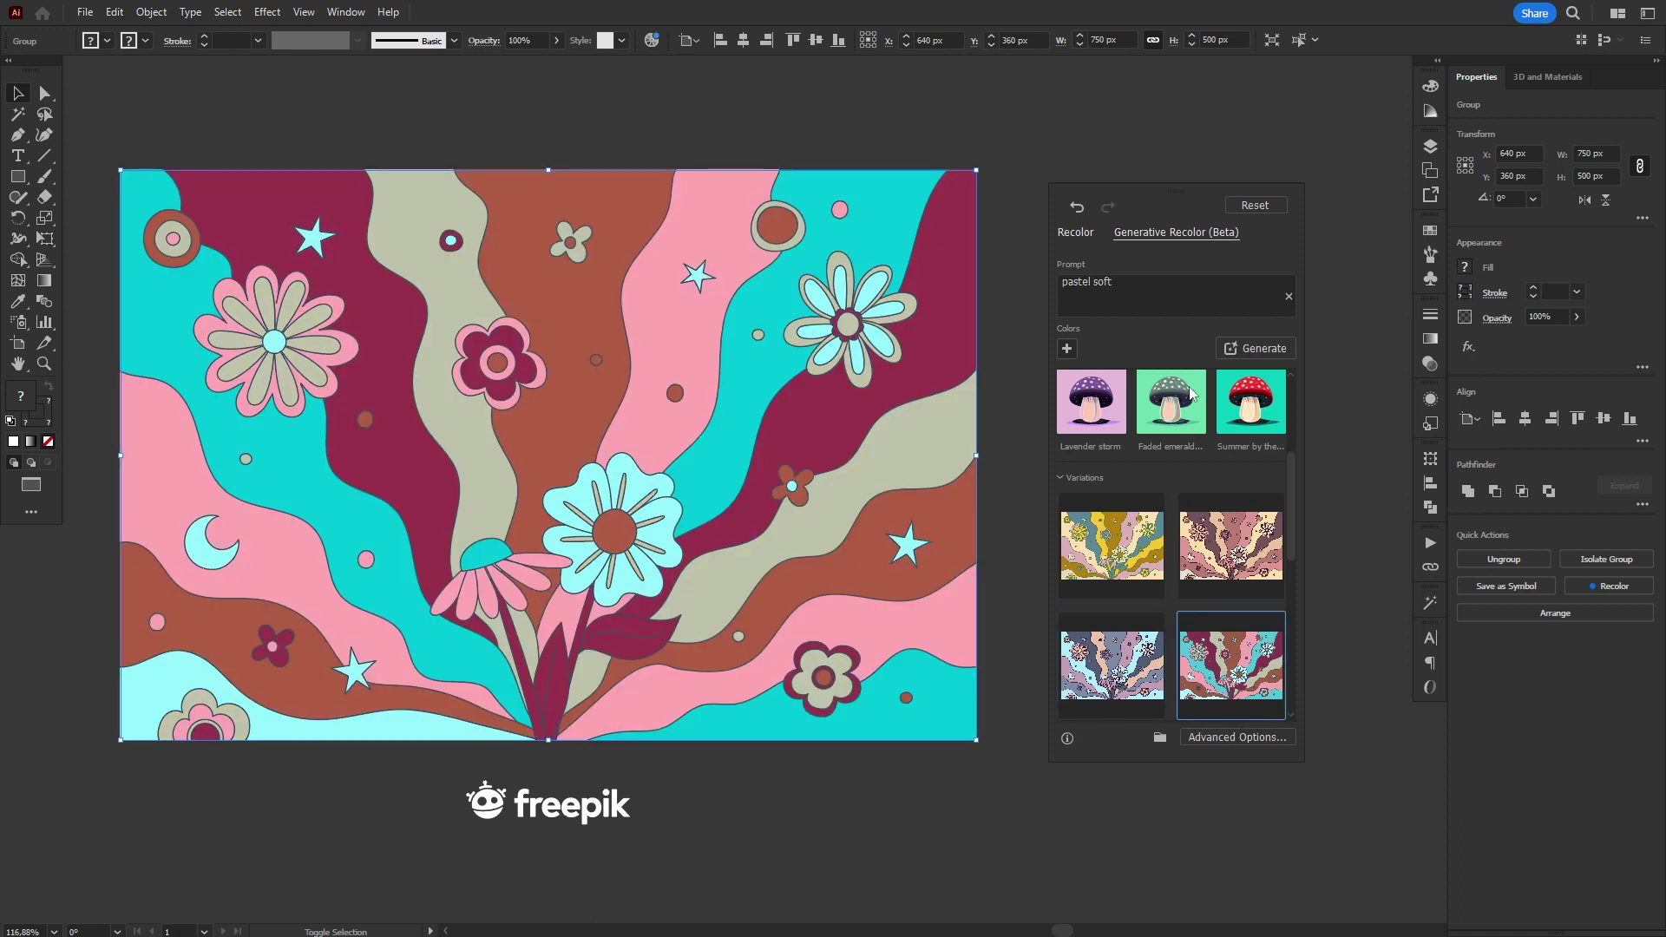
{"action": "left_click", "coordinate": [1110, 293]}
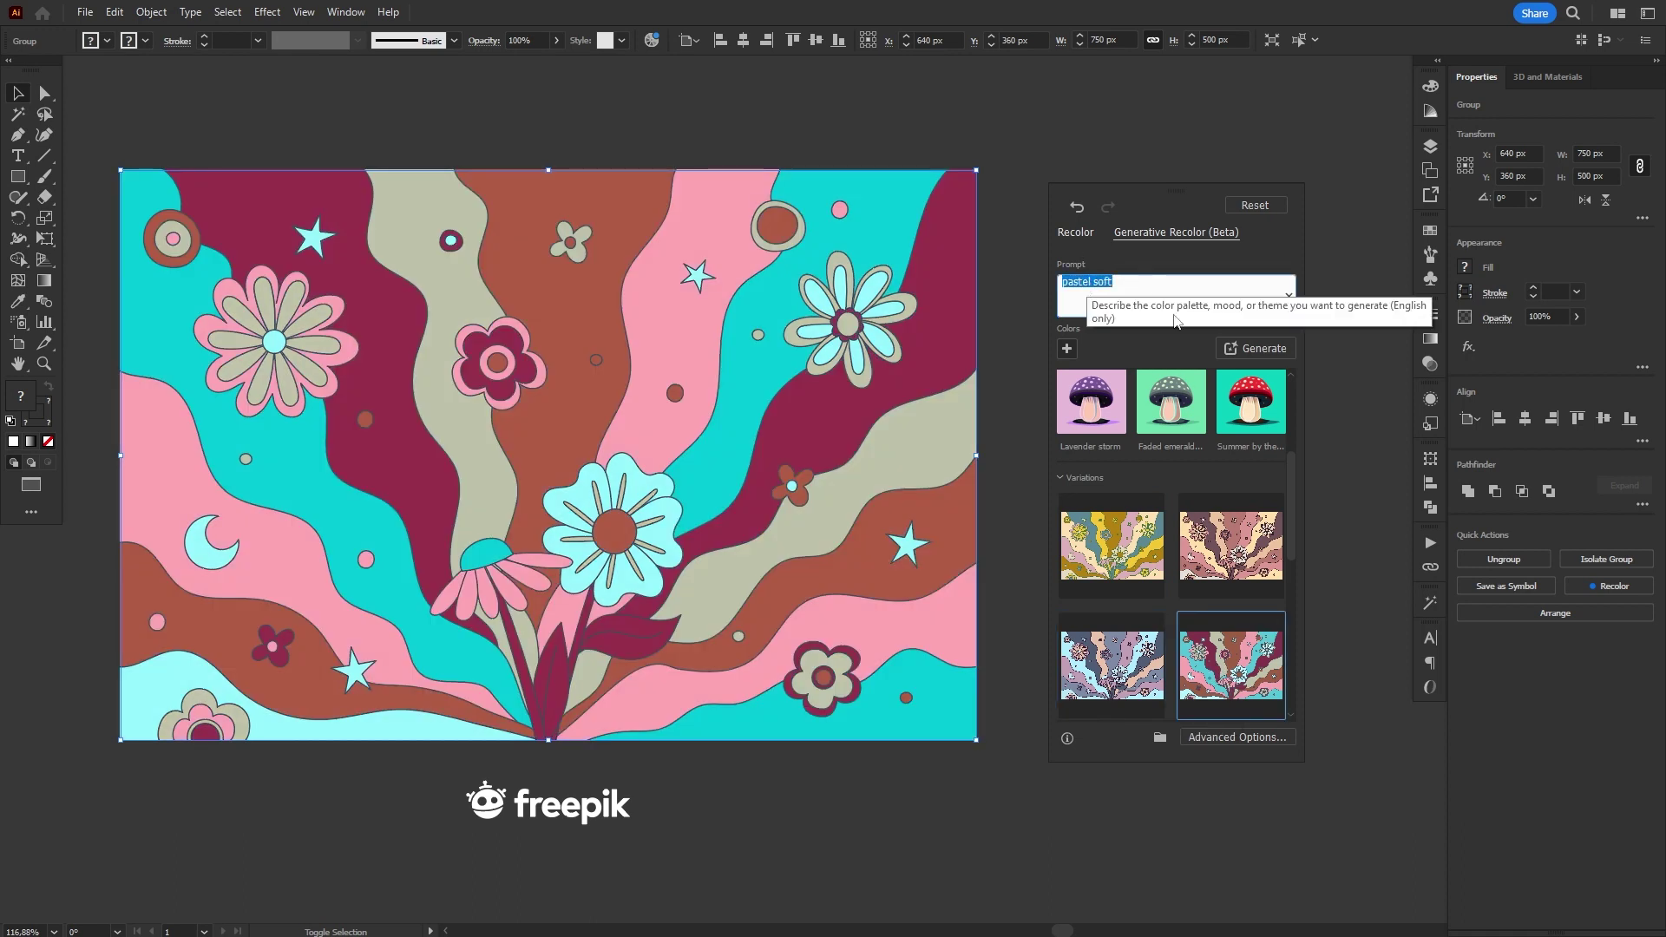
- Generate 'every color in existence', keep the light blue, red and orange variation, then adjust a swatch's brightness
{"action": "type", "text": "every color in e"}
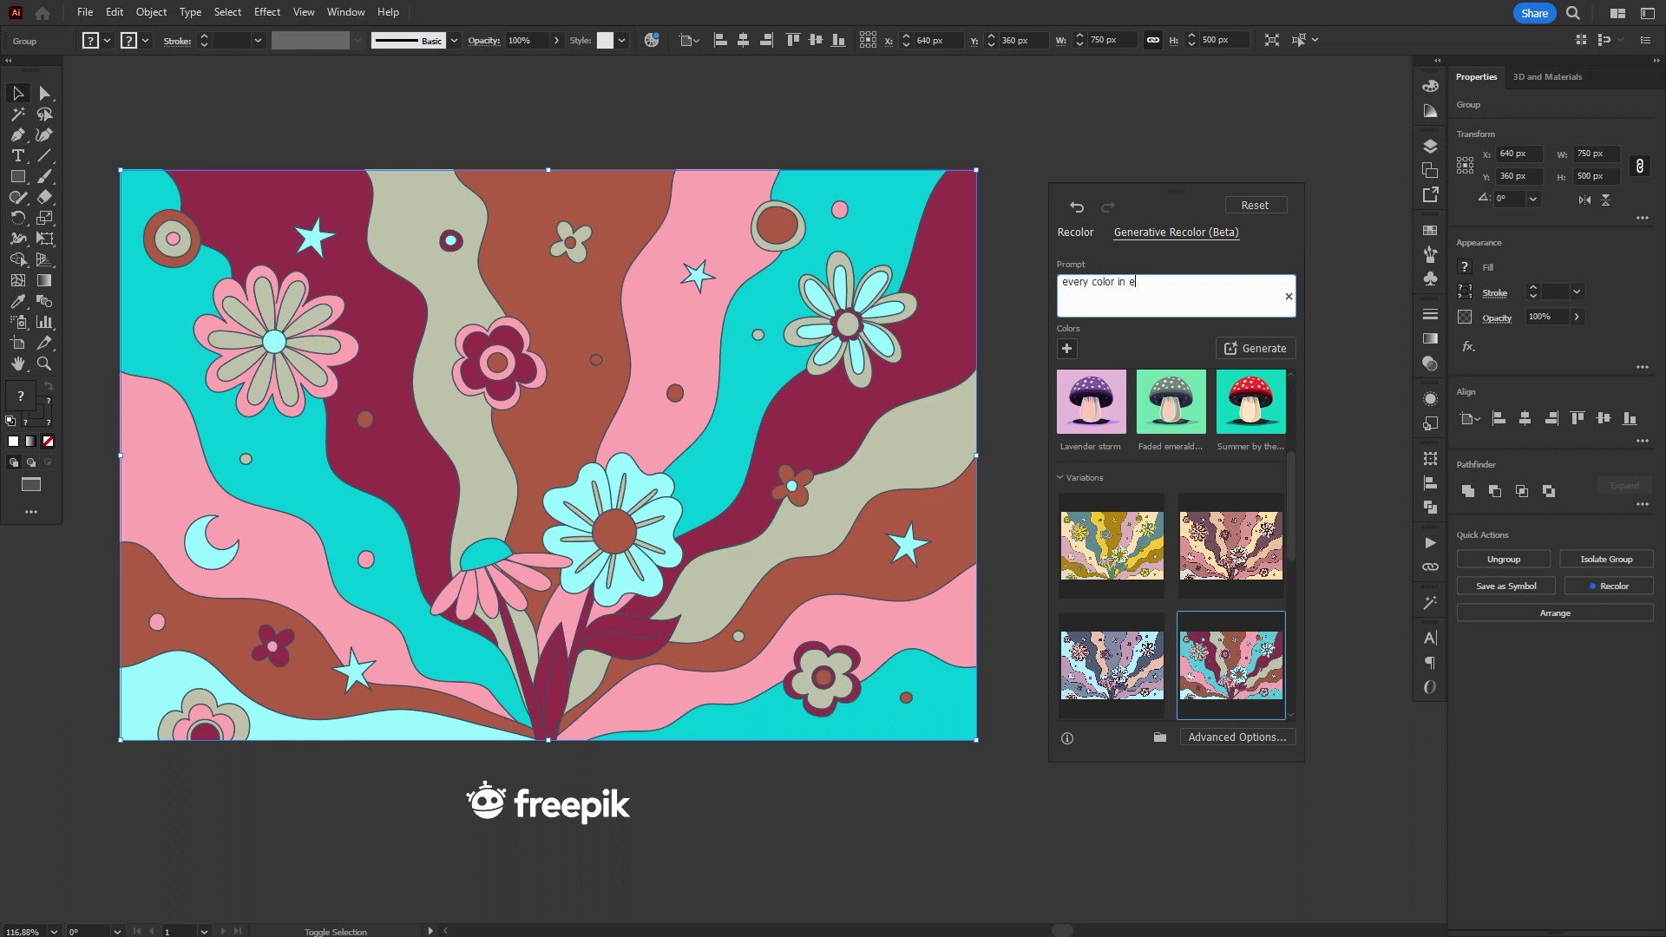
{"action": "type", "text": "xistence"}
{"action": "key", "text": "Return"}
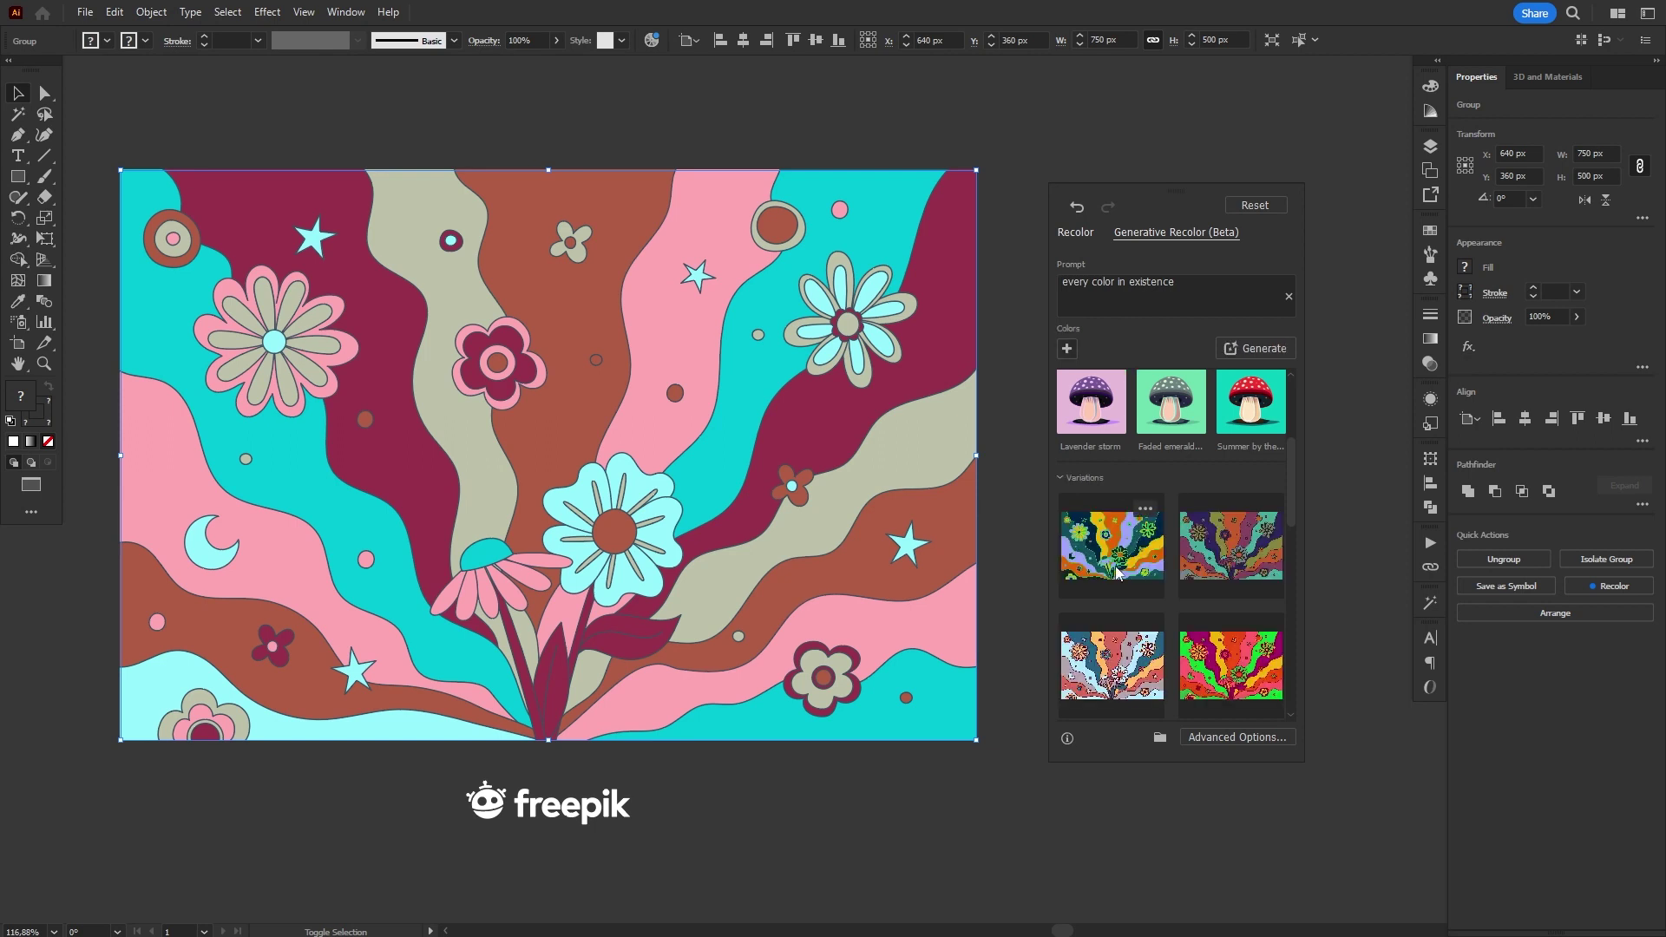
{"action": "left_click", "coordinate": [1111, 569]}
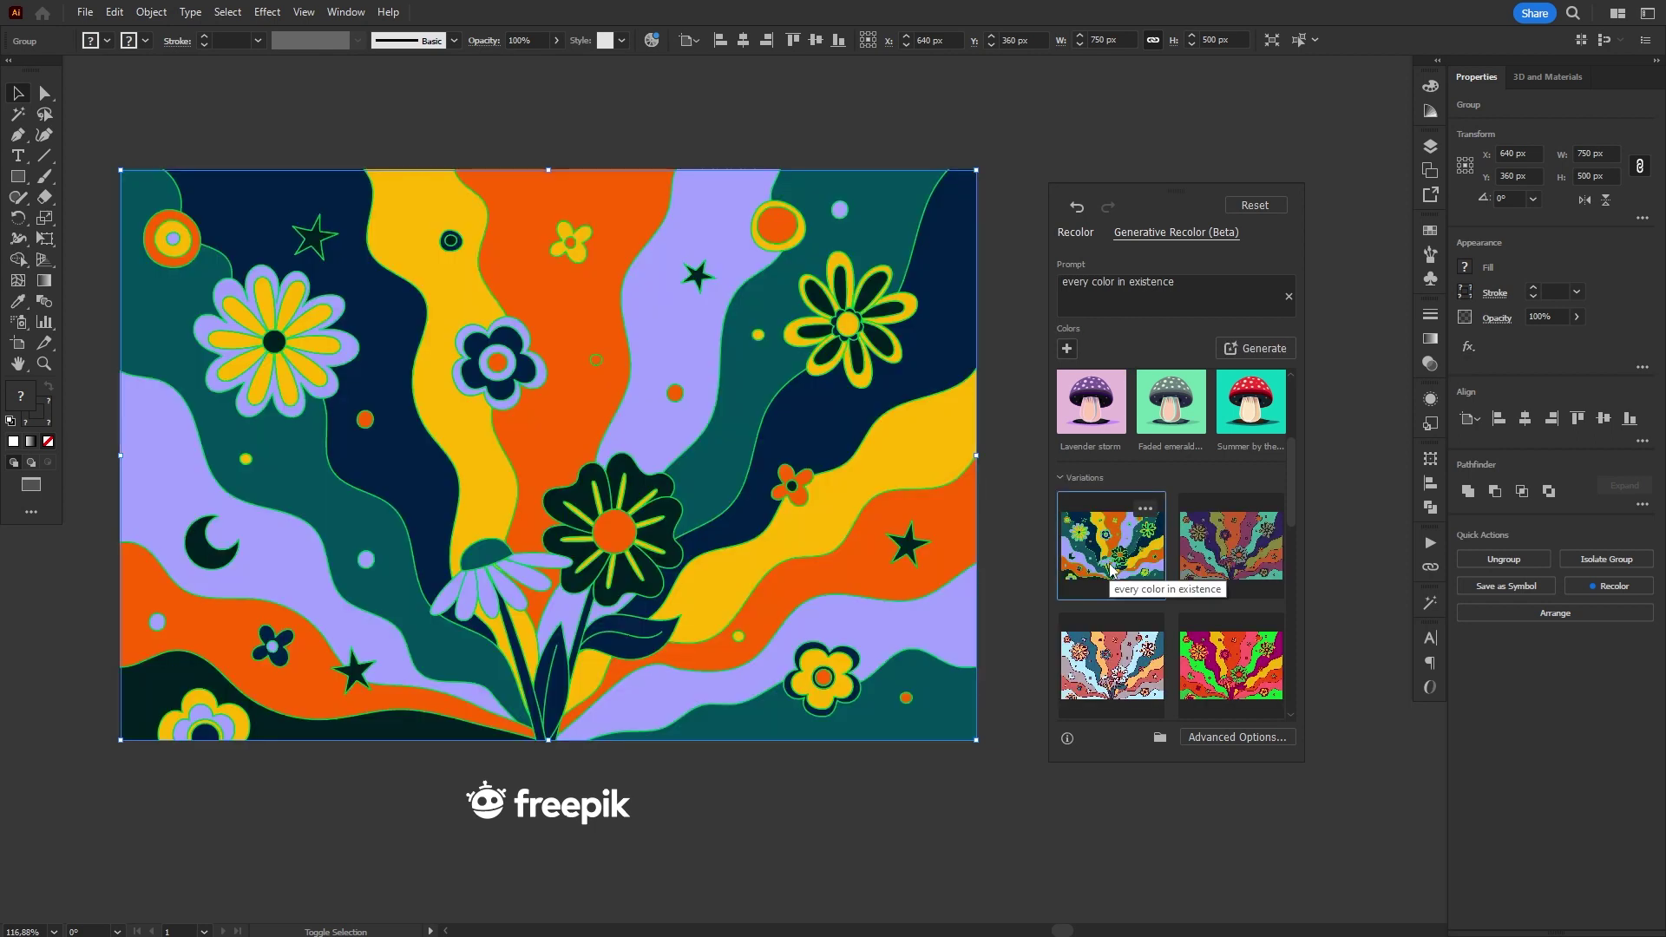
{"action": "left_click", "coordinate": [1110, 675]}
{"action": "left_click", "coordinate": [1231, 547]}
{"action": "left_click", "coordinate": [1234, 668]}
{"action": "left_click", "coordinate": [1111, 664]}
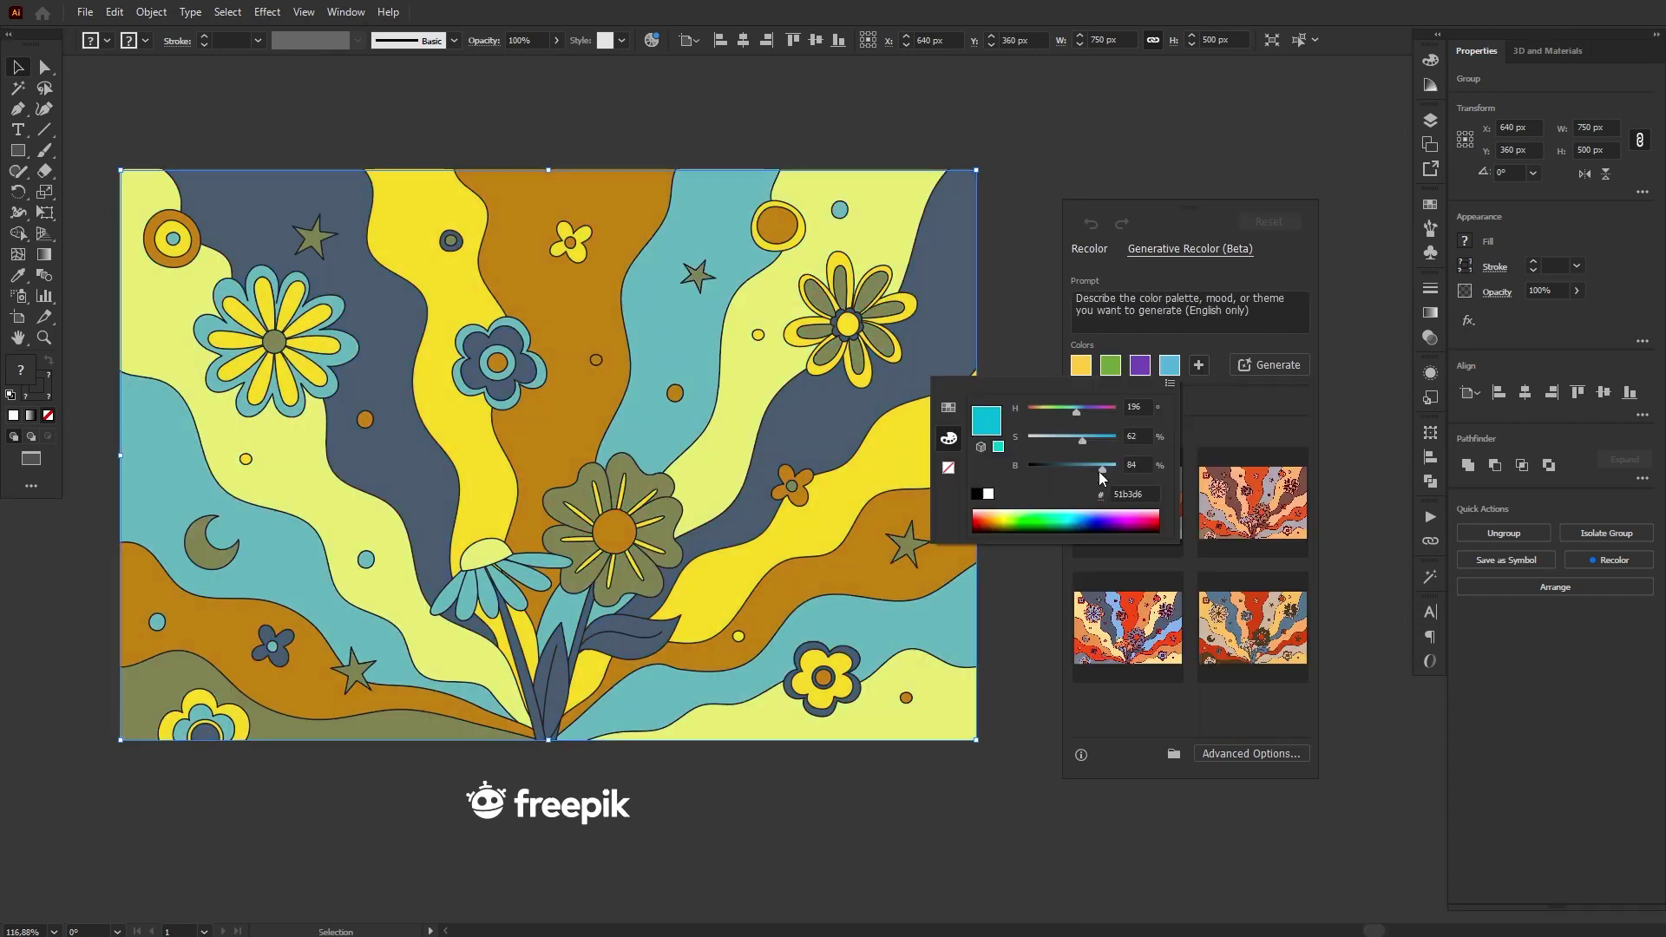
{"action": "left_click_drag", "start_coordinate": [1100, 470], "coordinate": [1046, 469]}
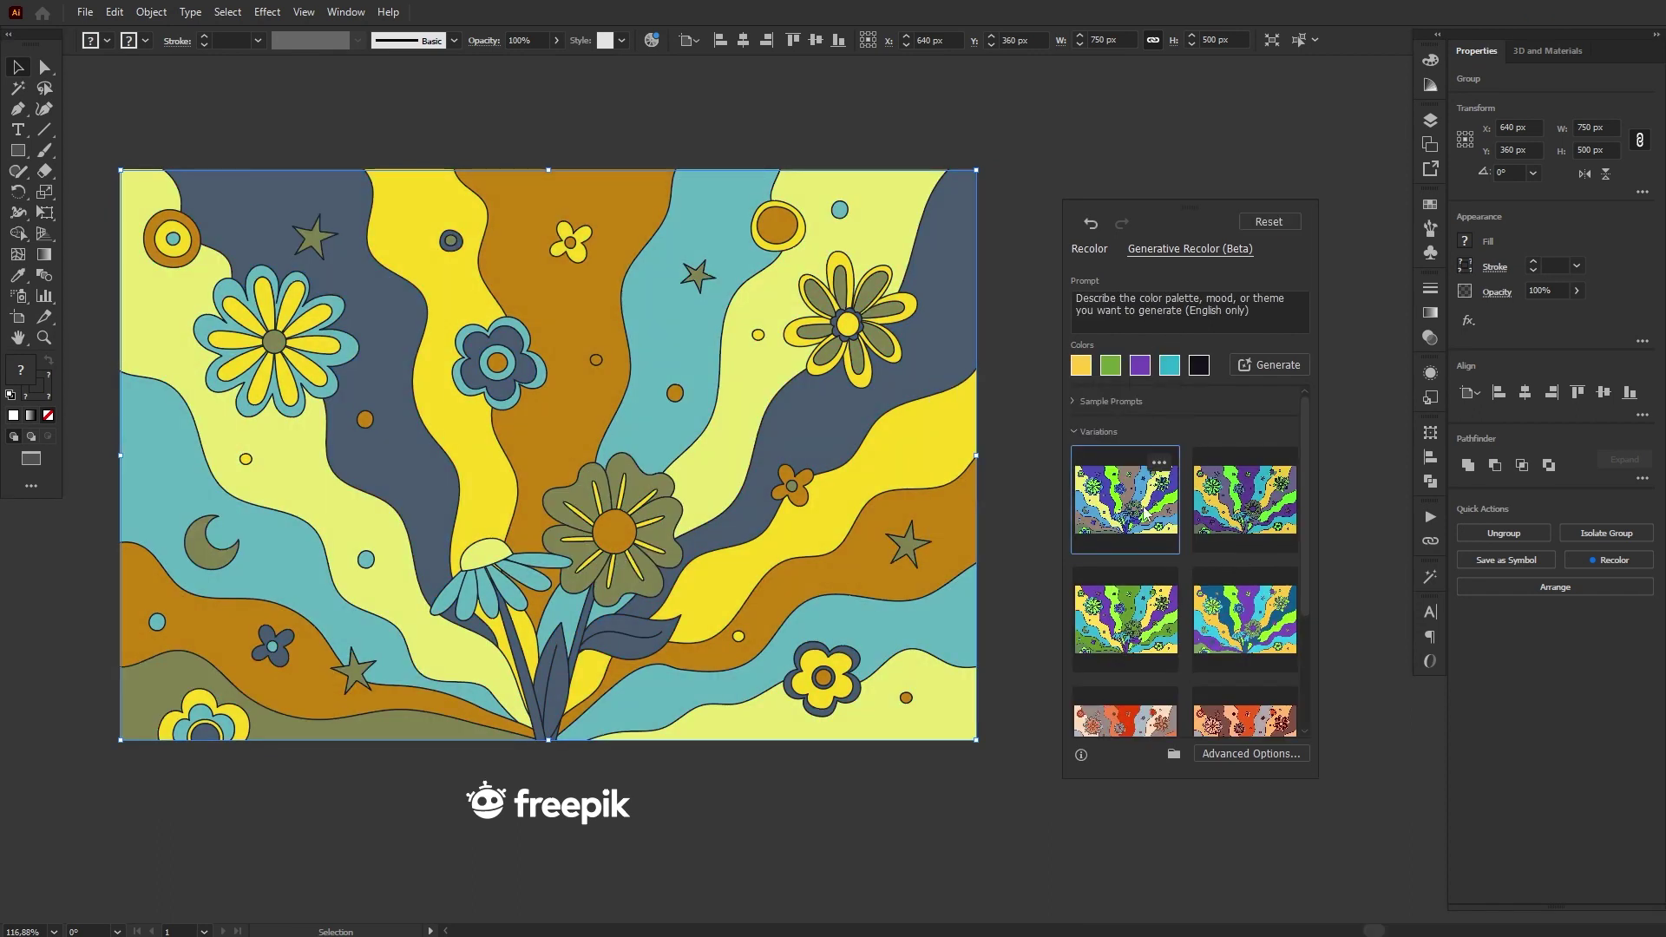
- Confirm the dark swatch and preview the four swatch-based variations, ending on brown, yellow and blue
{"action": "left_click", "coordinate": [1143, 512]}
{"action": "left_click", "coordinate": [1250, 503]}
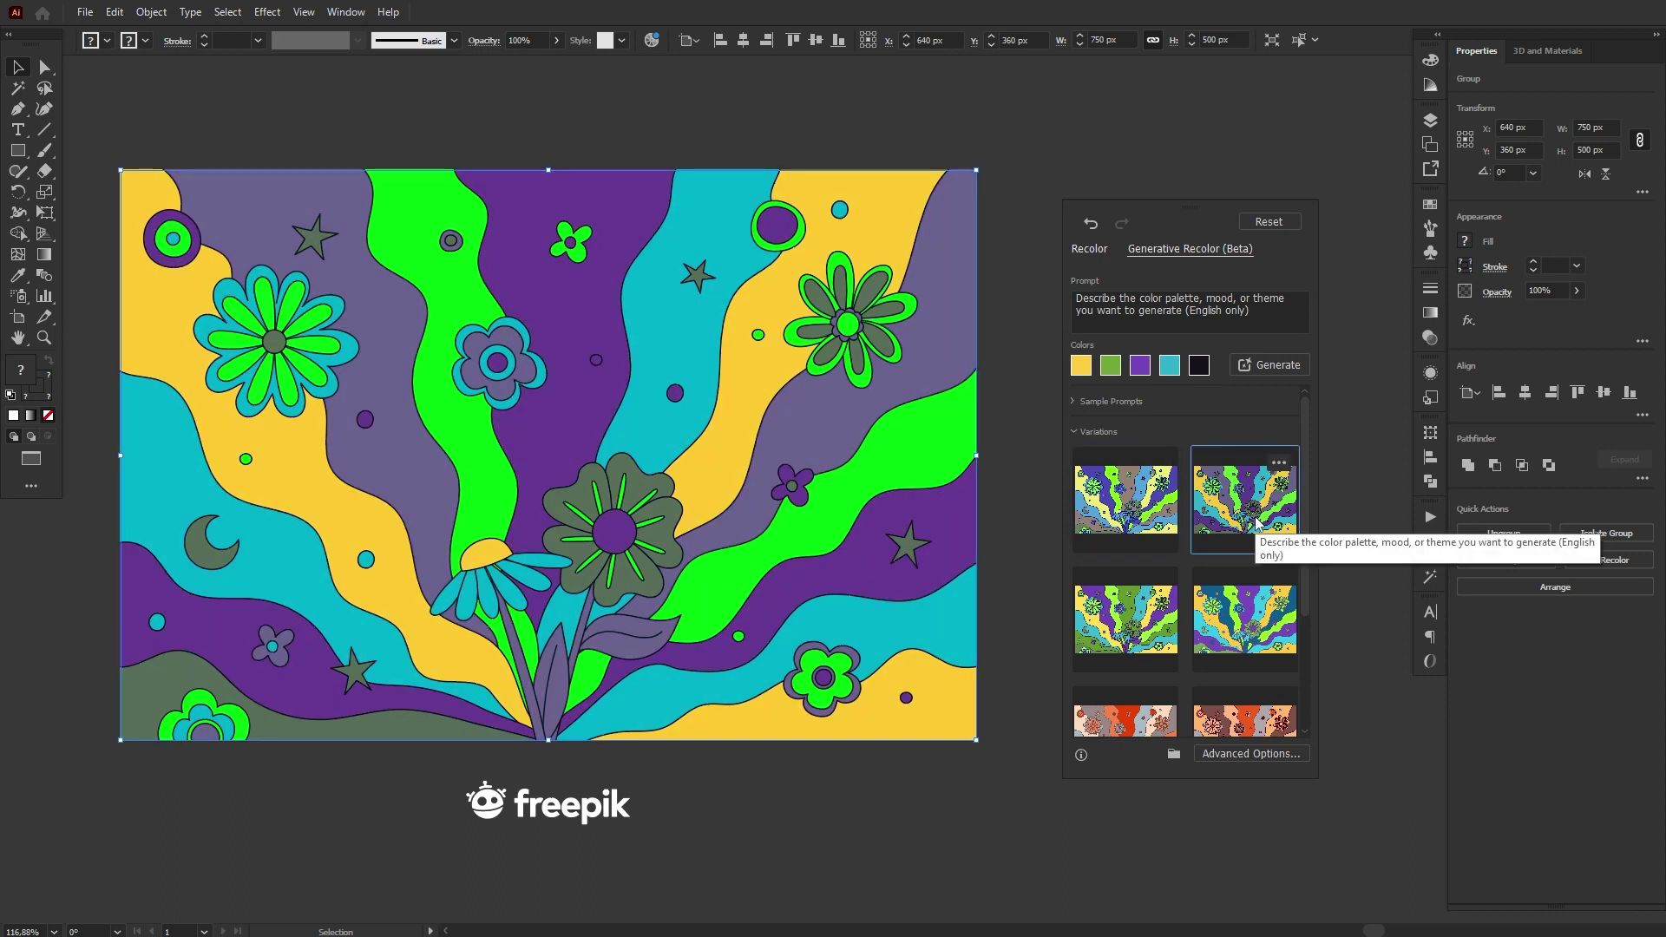
{"action": "left_click", "coordinate": [1146, 577]}
{"action": "left_click", "coordinate": [1231, 594]}
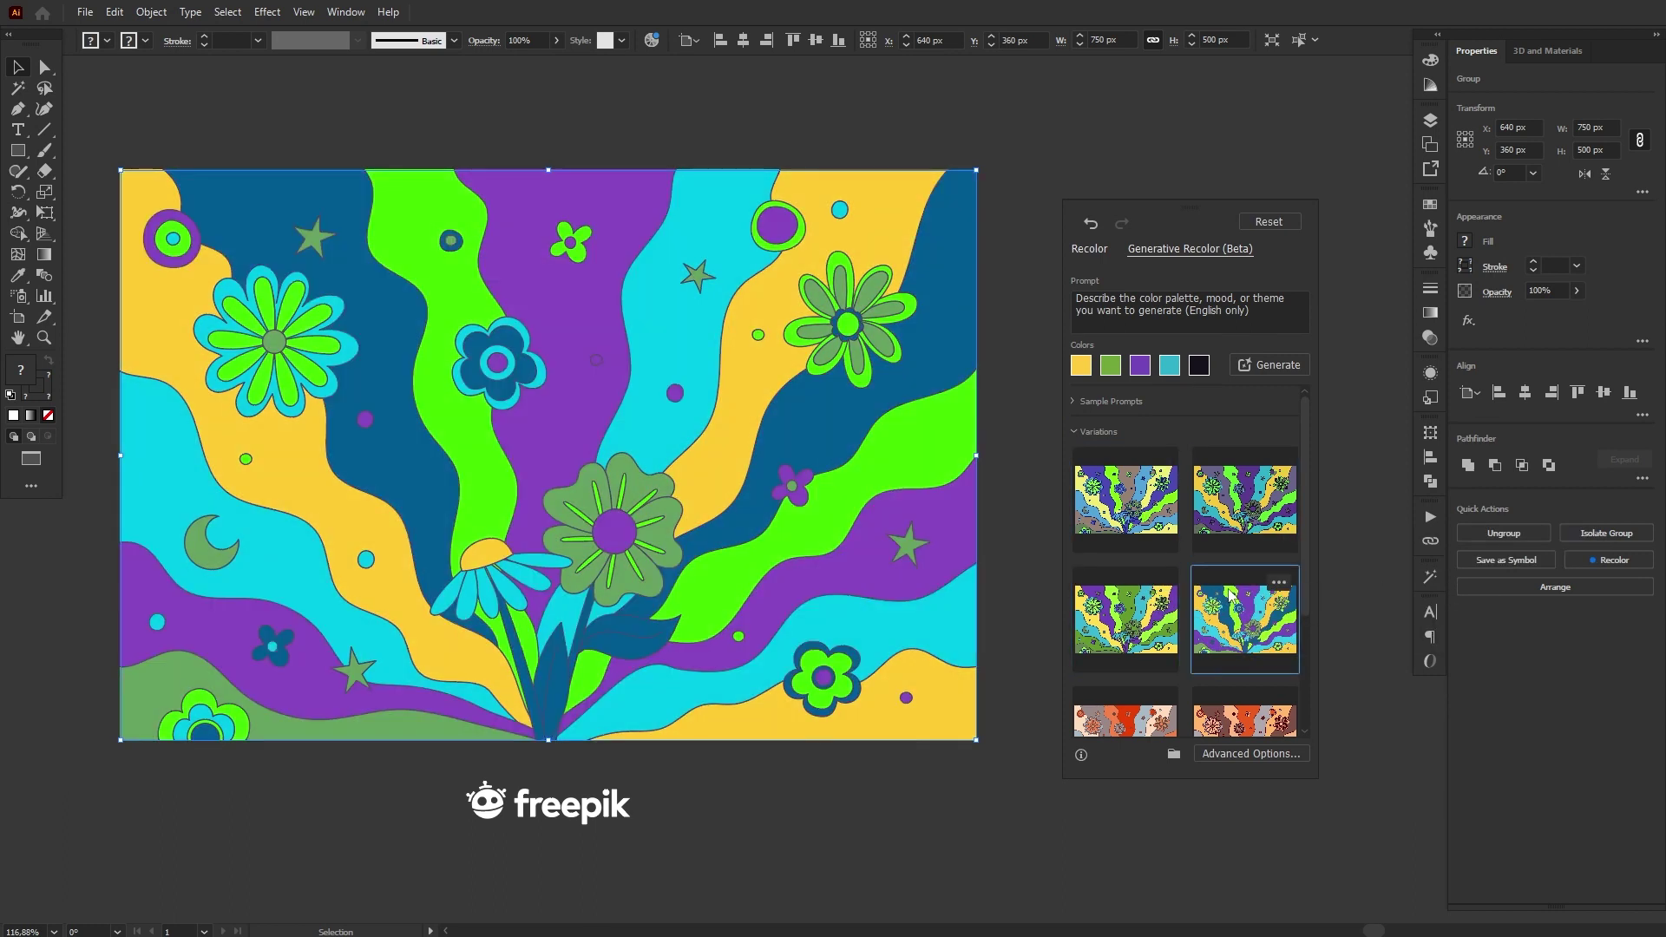
{"action": "left_click", "coordinate": [1149, 521]}
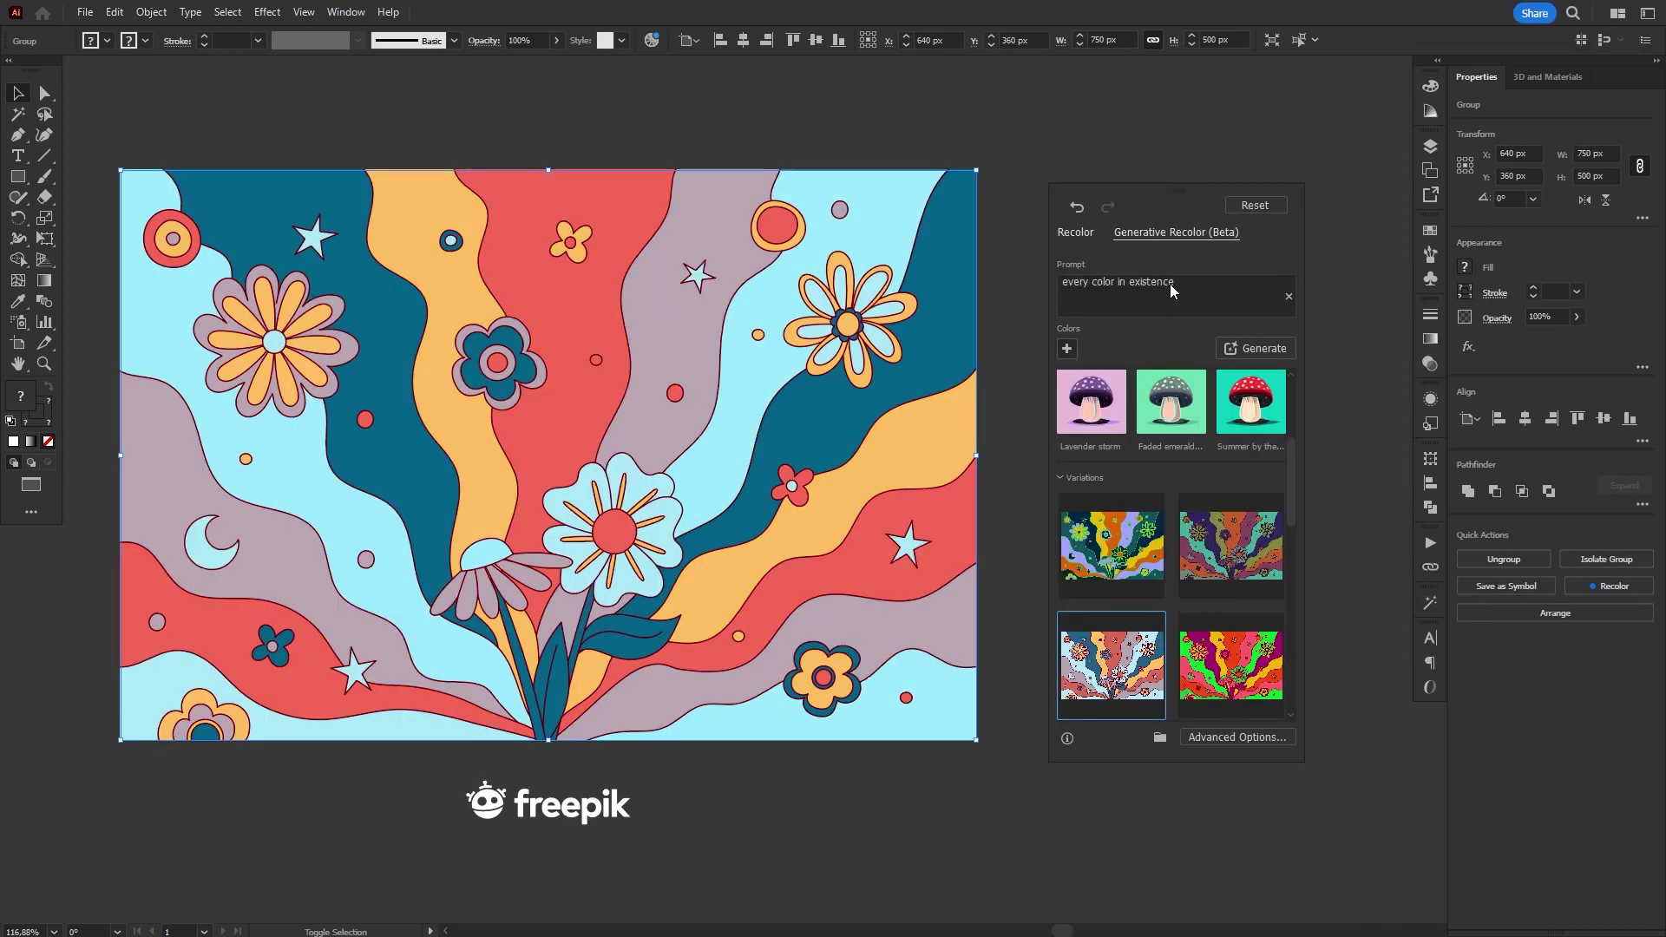
{"action": "left_click", "coordinate": [1132, 300]}
- Generate 'neon' variations and try them, ending on the purple-and-pink one
{"action": "type", "text": "neon"}
{"action": "key", "text": "Return"}
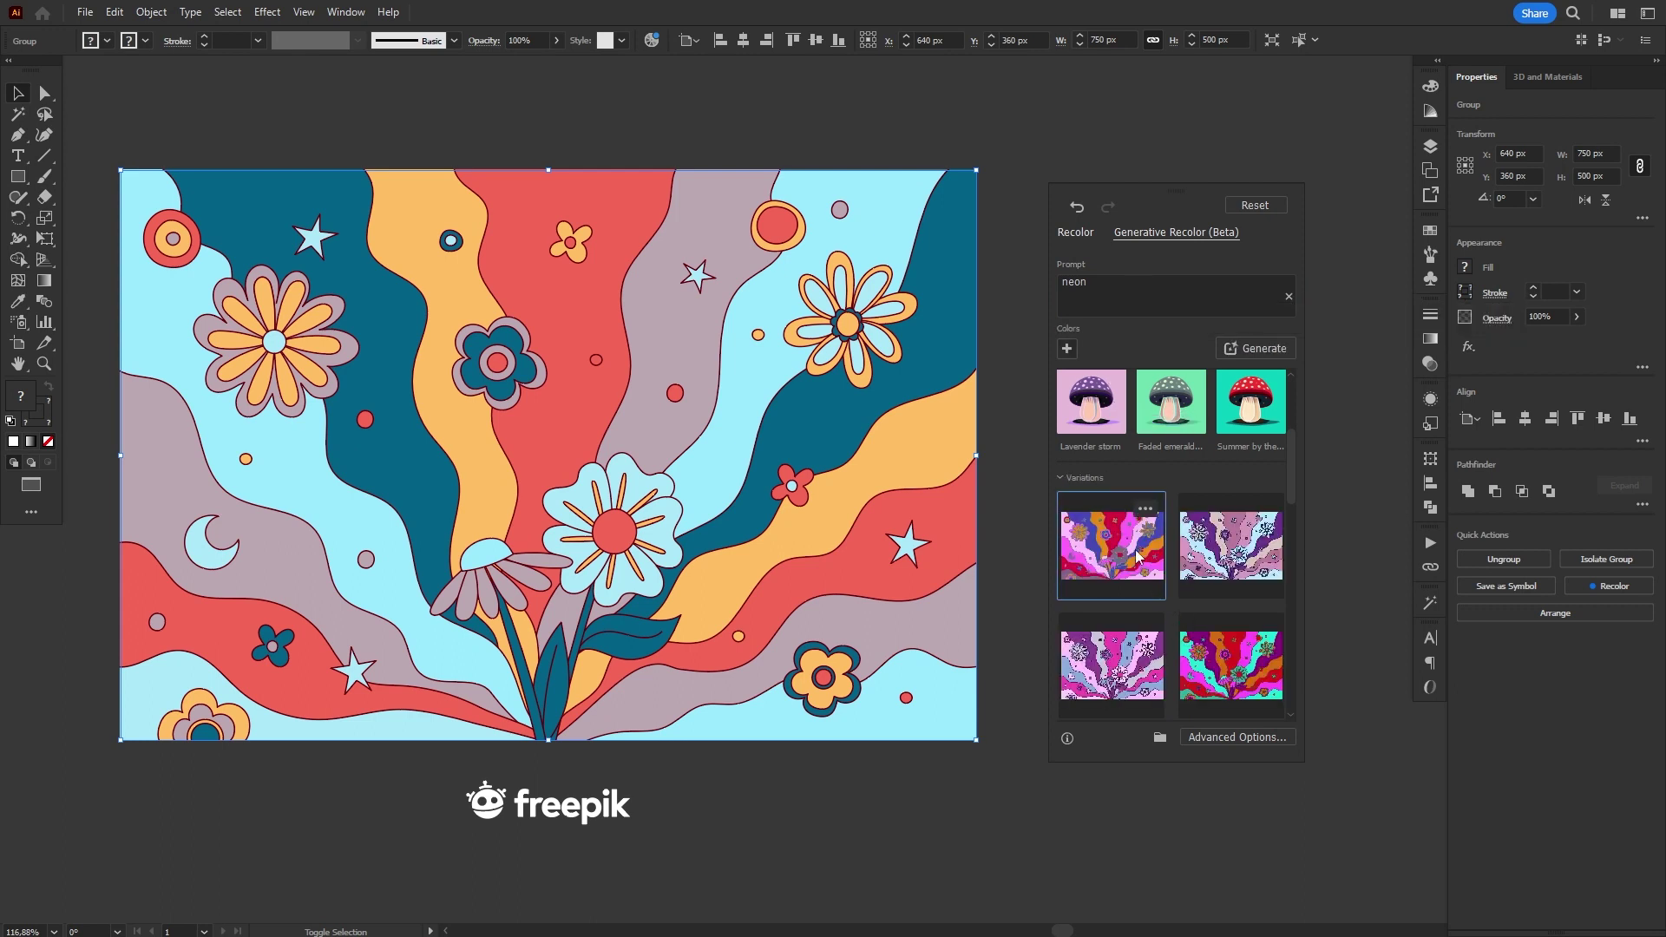
{"action": "left_click", "coordinate": [1150, 568]}
{"action": "left_click", "coordinate": [1238, 664]}
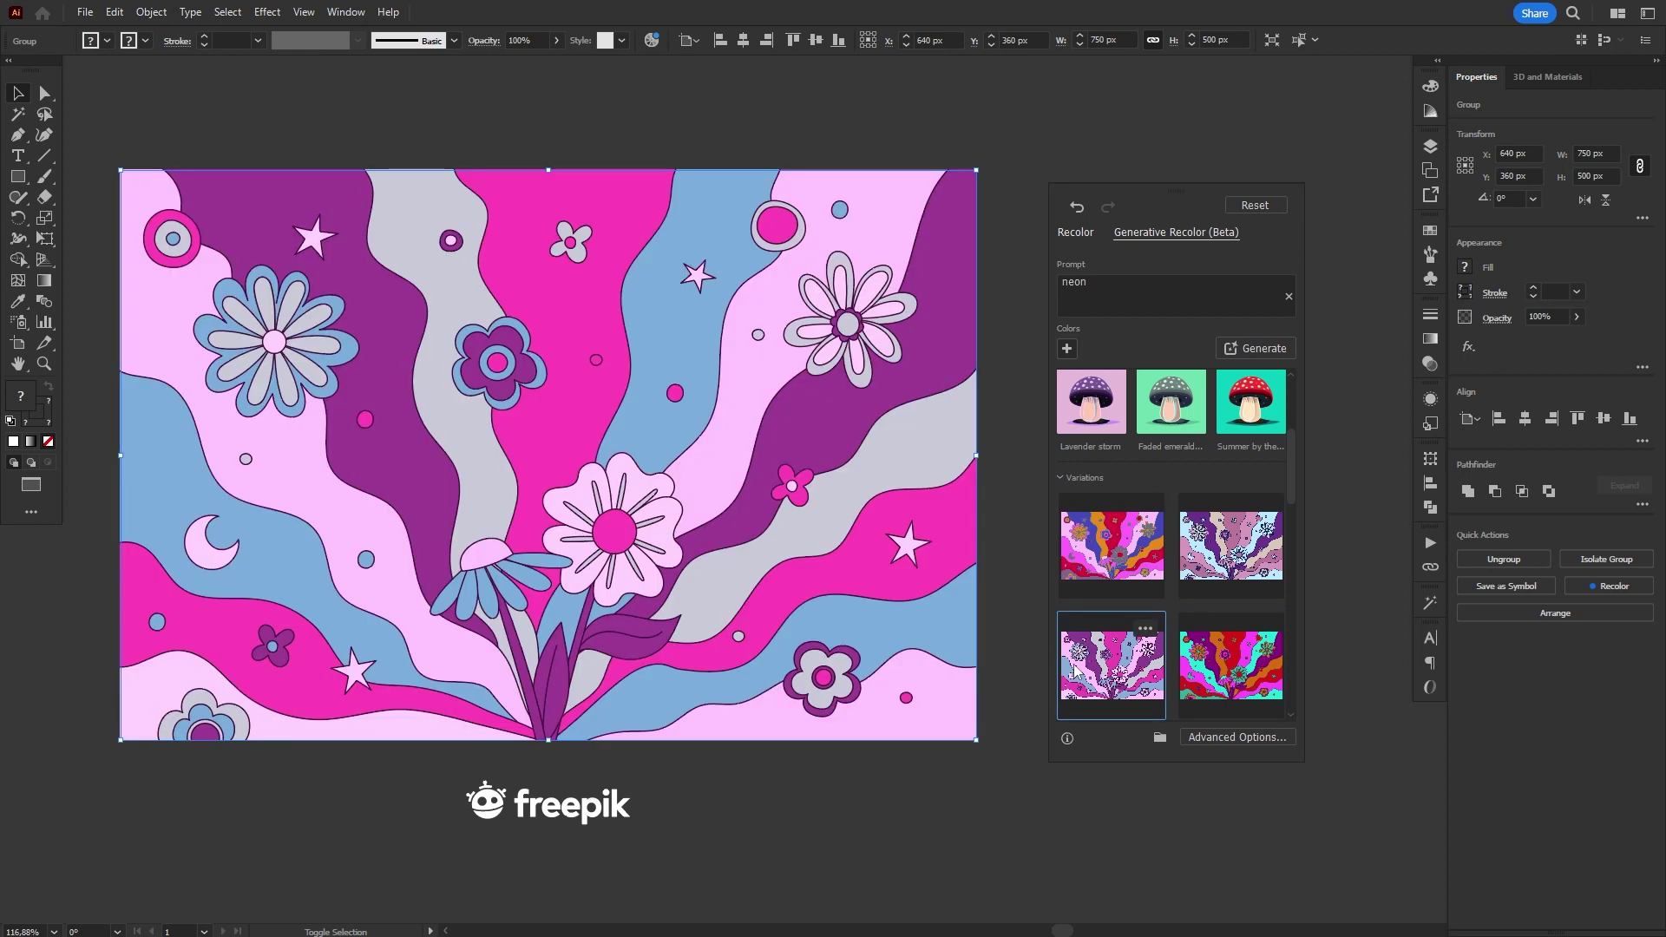
{"action": "left_click", "coordinate": [1083, 673]}
{"action": "left_click", "coordinate": [1223, 555]}
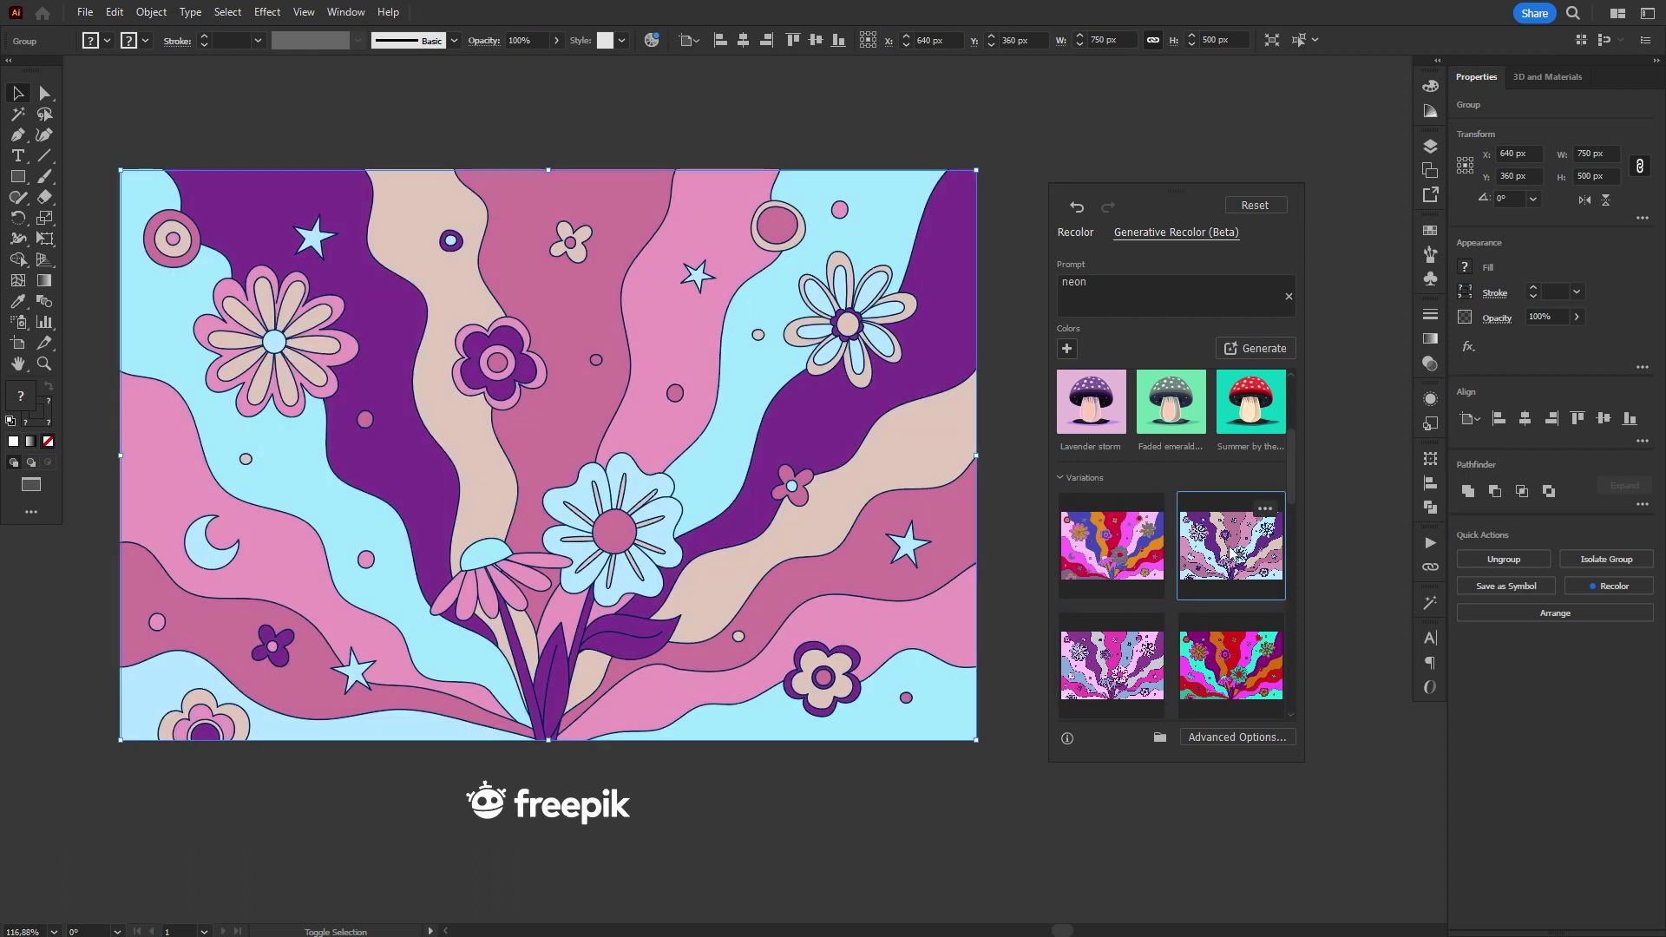
- Apply the 'Yellow submarine' sample prompt and compare its red-yellow, teal-olive and orange variations
{"action": "scroll", "coordinate": [1173, 421], "scroll_direction": "down", "scroll_amount": 1}
{"action": "scroll", "coordinate": [1171, 416], "scroll_direction": "up", "scroll_amount": 4}
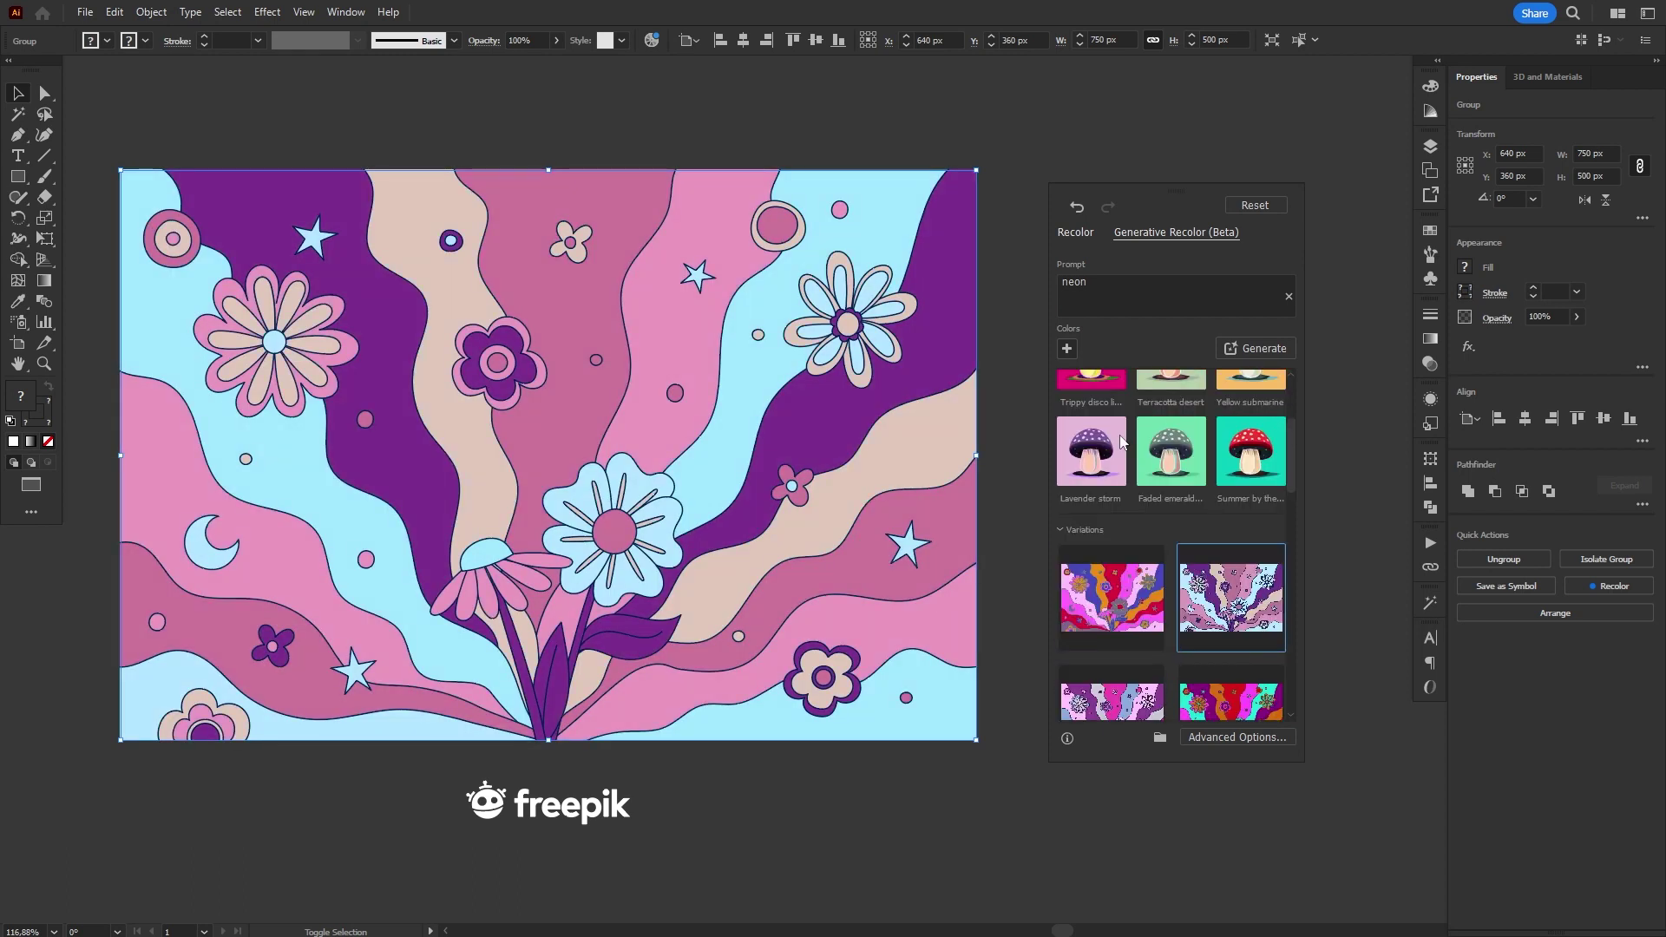
{"action": "scroll", "coordinate": [1180, 518], "scroll_direction": "up", "scroll_amount": 2}
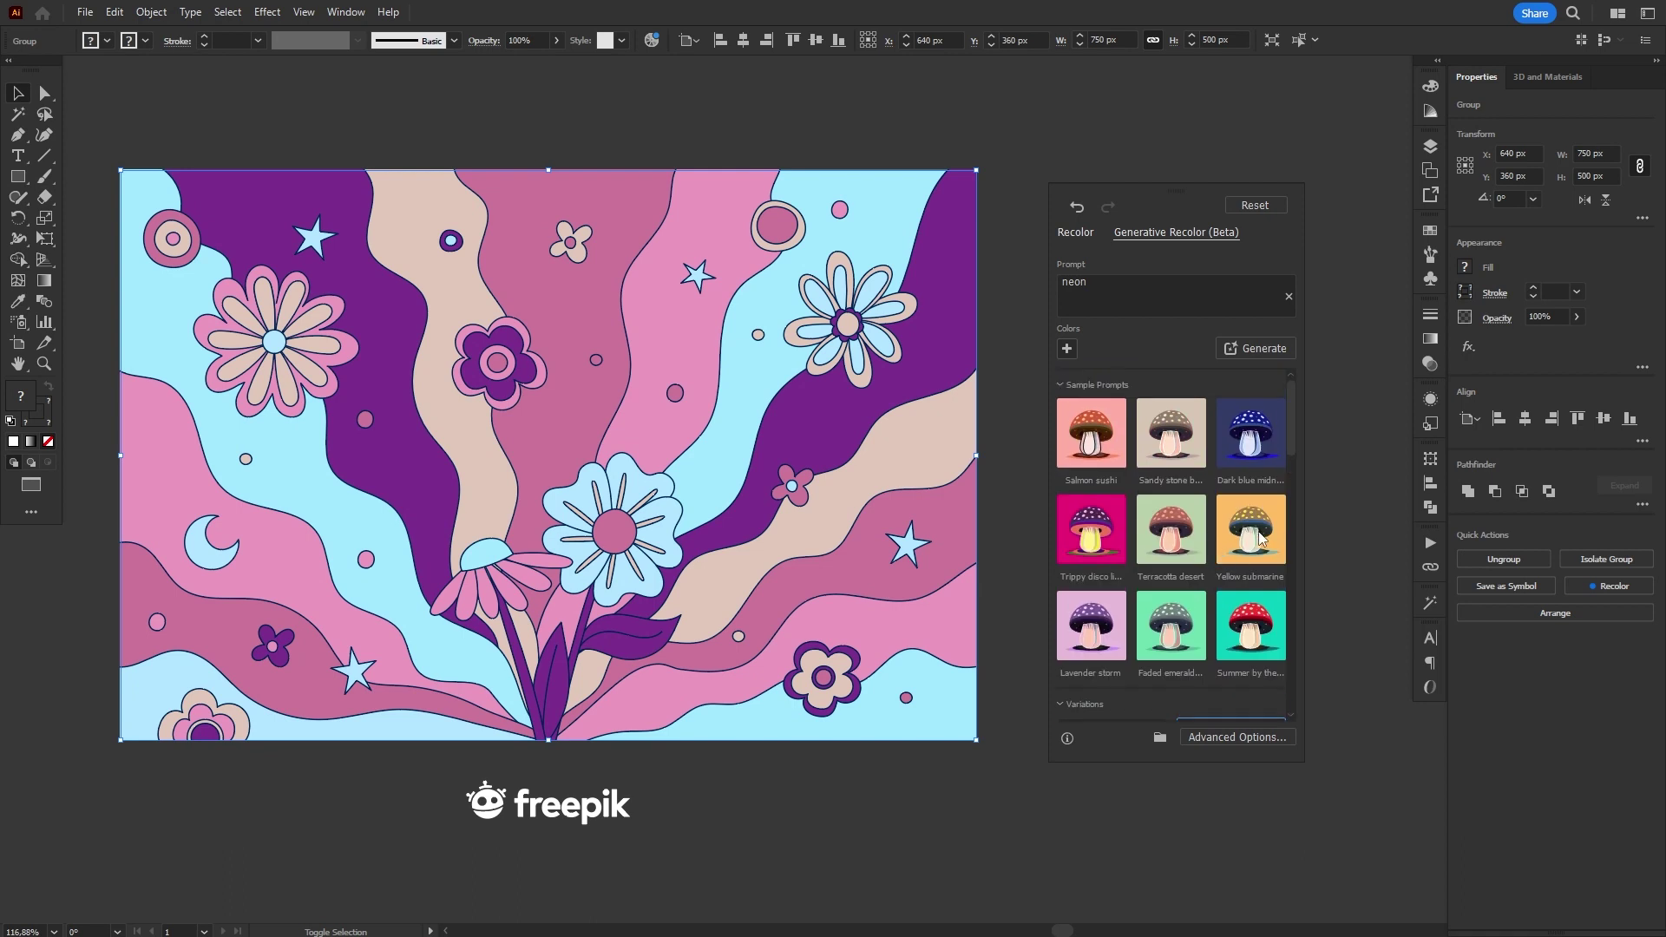
{"action": "left_click", "coordinate": [1260, 538]}
{"action": "left_click", "coordinate": [1223, 559]}
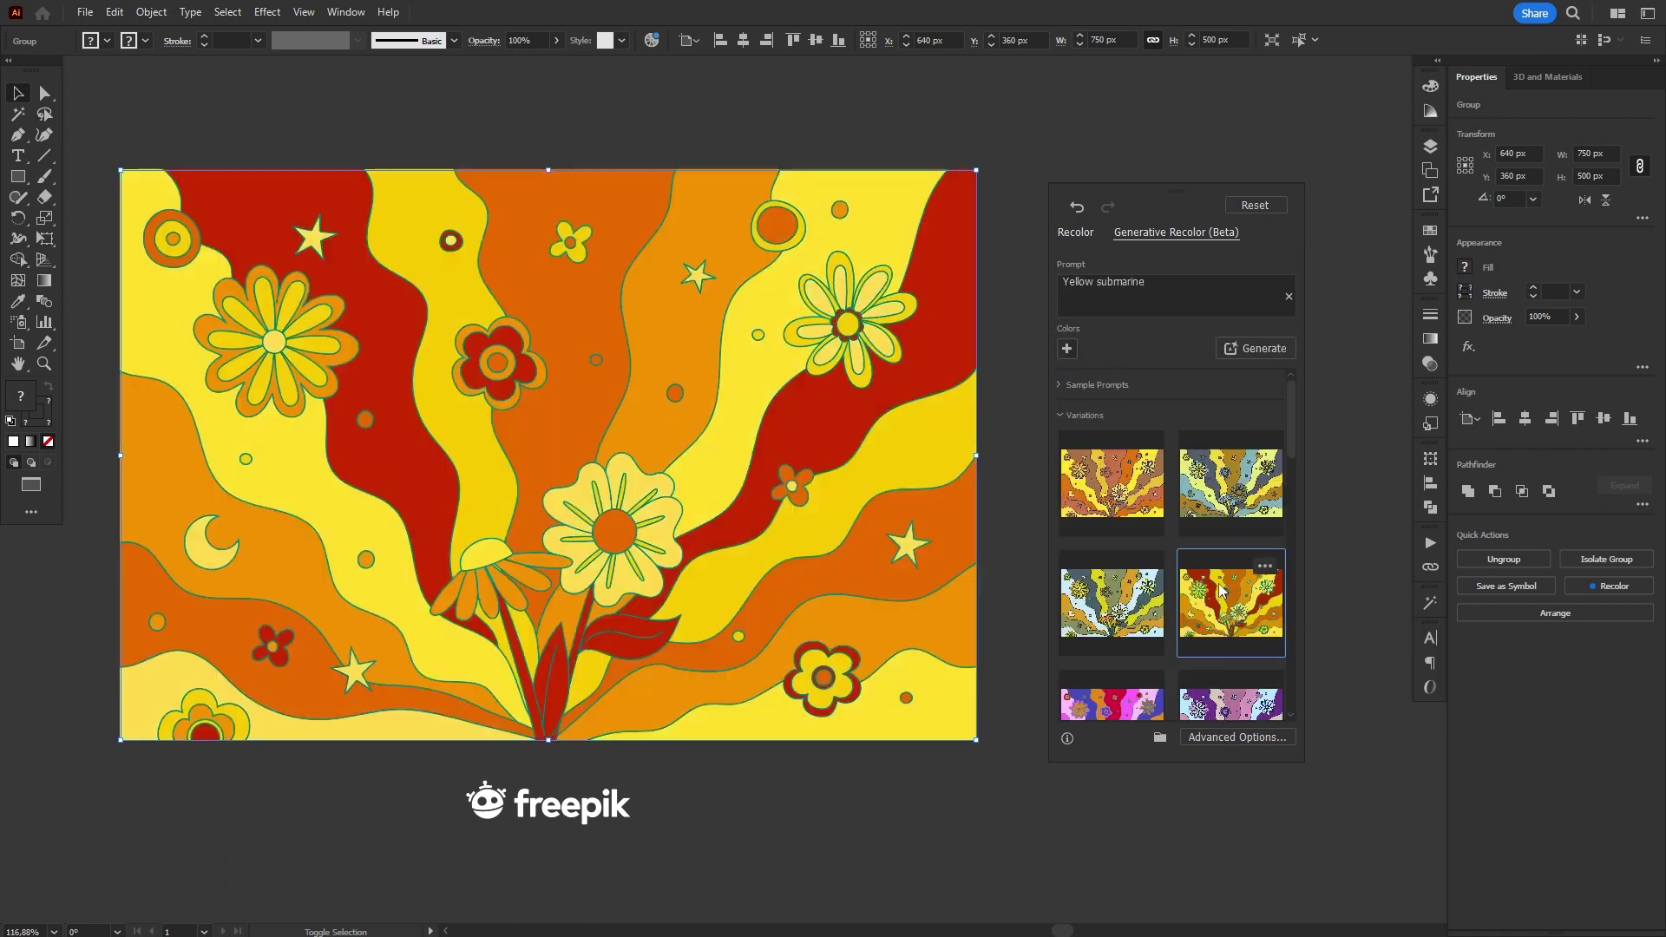
{"action": "left_click", "coordinate": [1124, 608]}
{"action": "left_click", "coordinate": [1128, 512]}
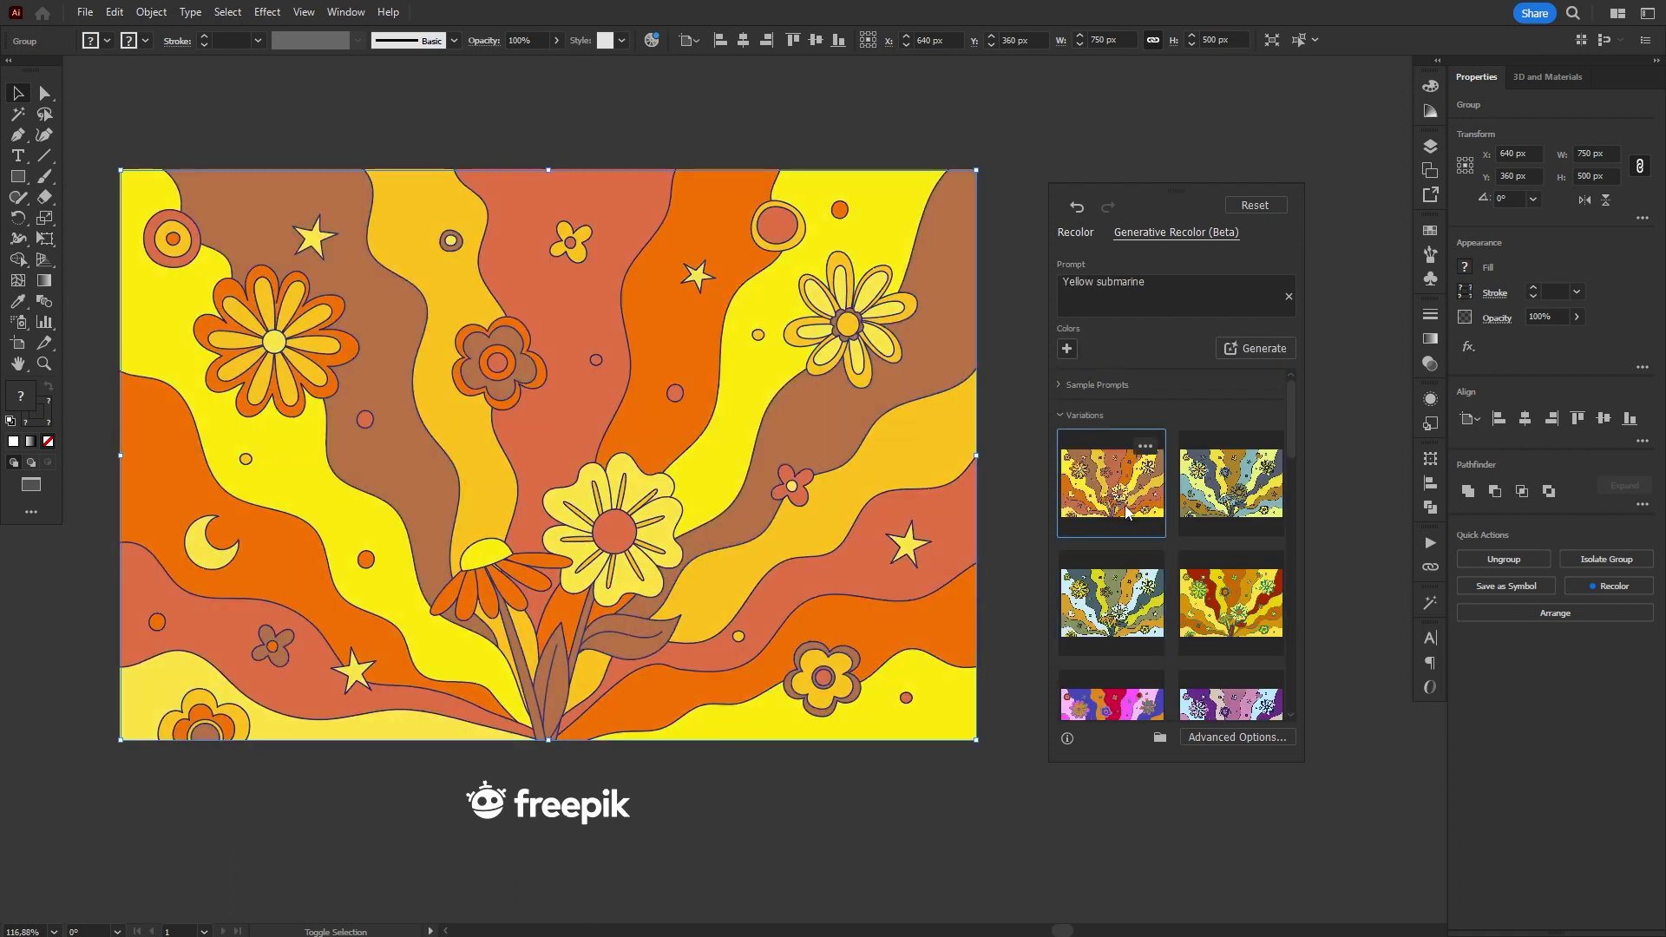
- Apply the 'shades of turquoise and red' variations, settling on dark teal sky with pink-red foliage
{"action": "left_click", "coordinate": [1214, 501]}
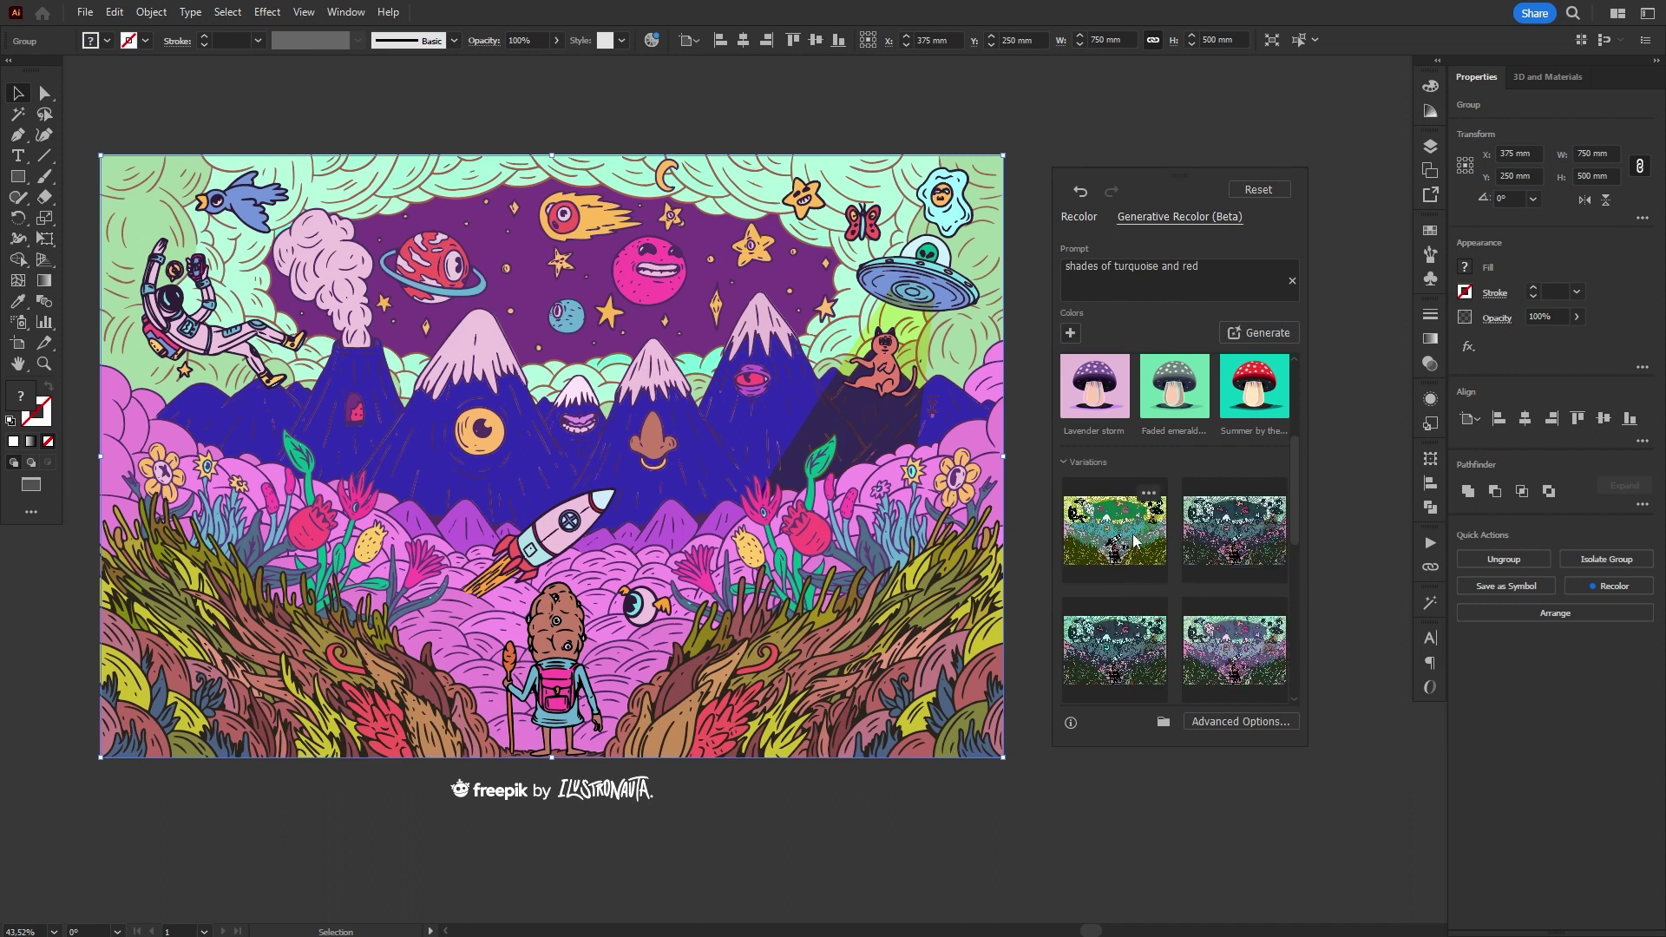
{"action": "left_click", "coordinate": [1133, 547]}
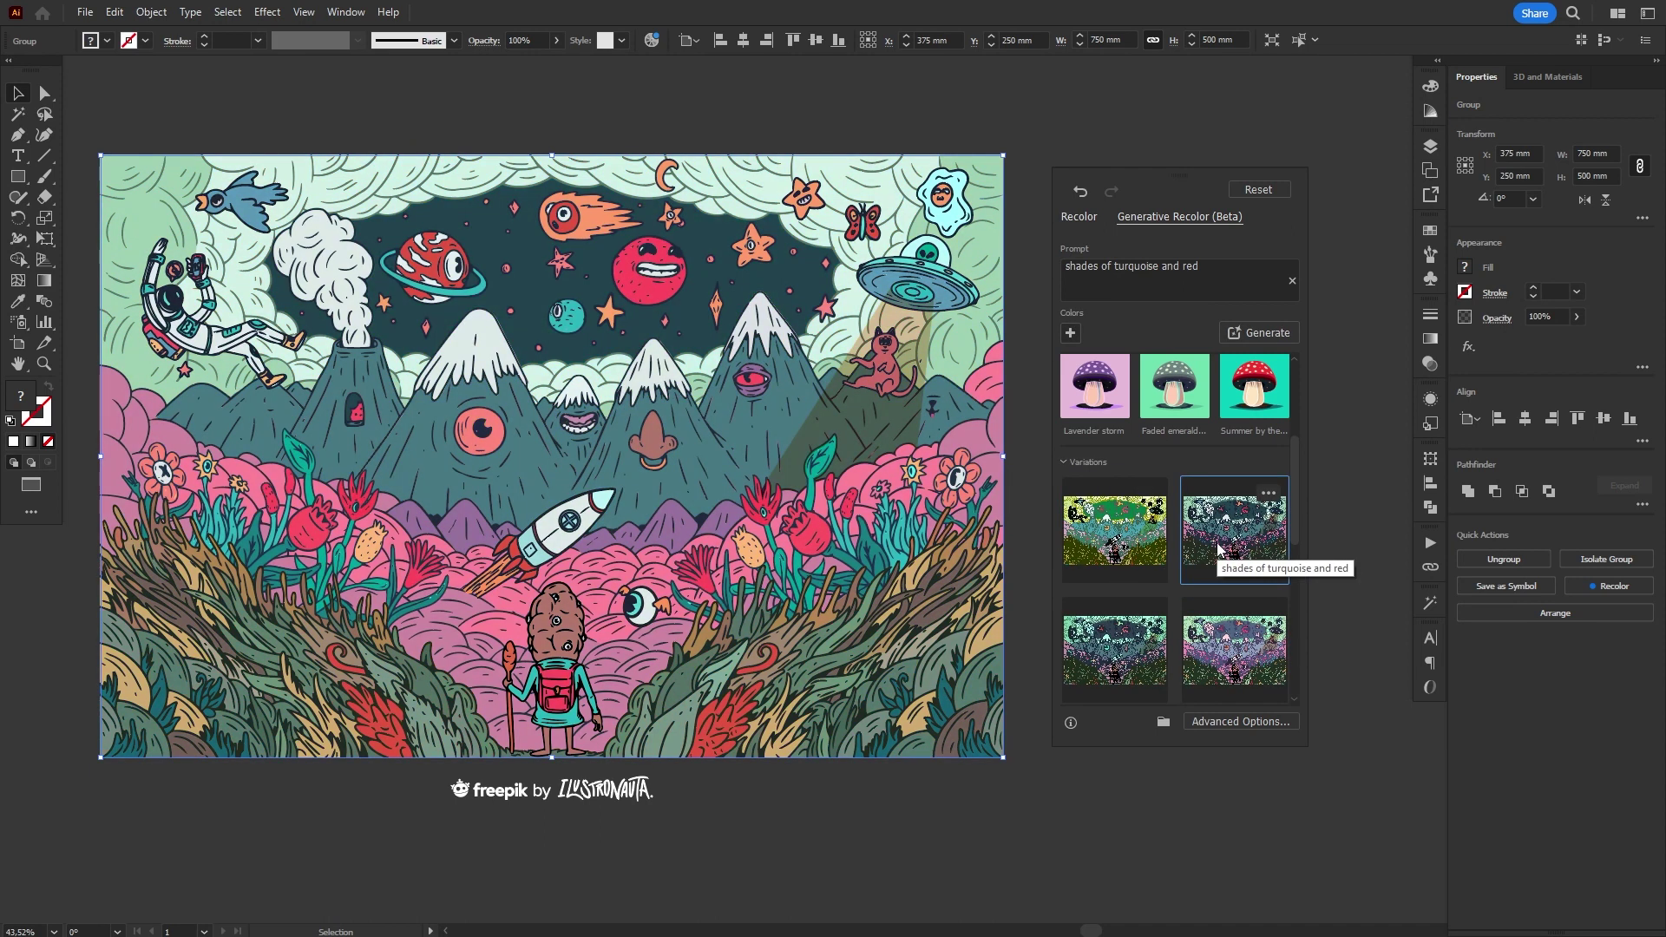